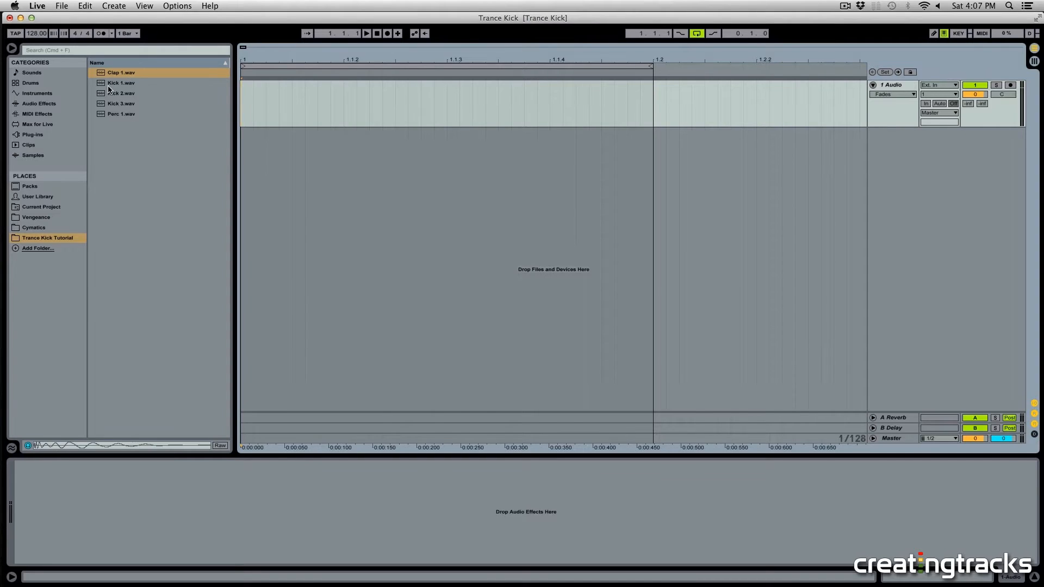
Step: Place the Kick 1.wav sample on the first audio track at the start of the arrangement
{"action": "left_click_drag", "start_coordinate": [109, 86], "coordinate": [279, 88]}
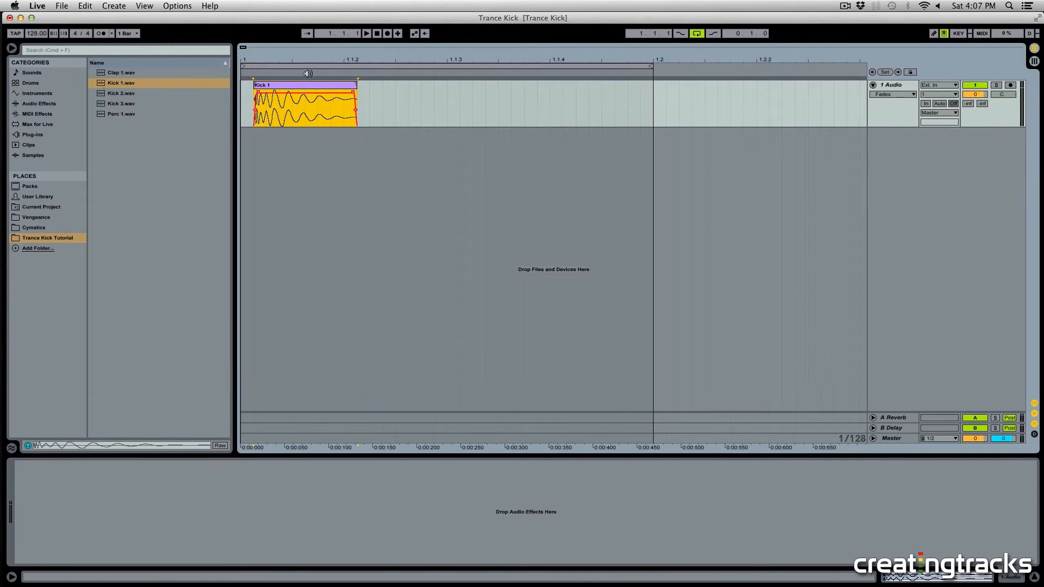
{"action": "left_click_drag", "start_coordinate": [249, 54], "coordinate": [248, 95]}
{"action": "left_click", "coordinate": [306, 108]}
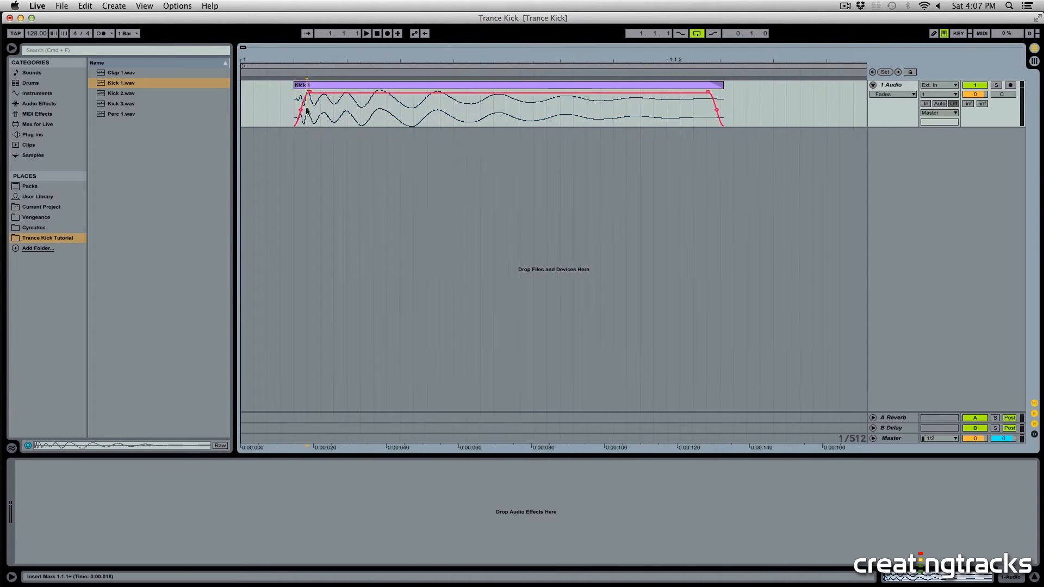
{"action": "left_click", "coordinate": [883, 96]}
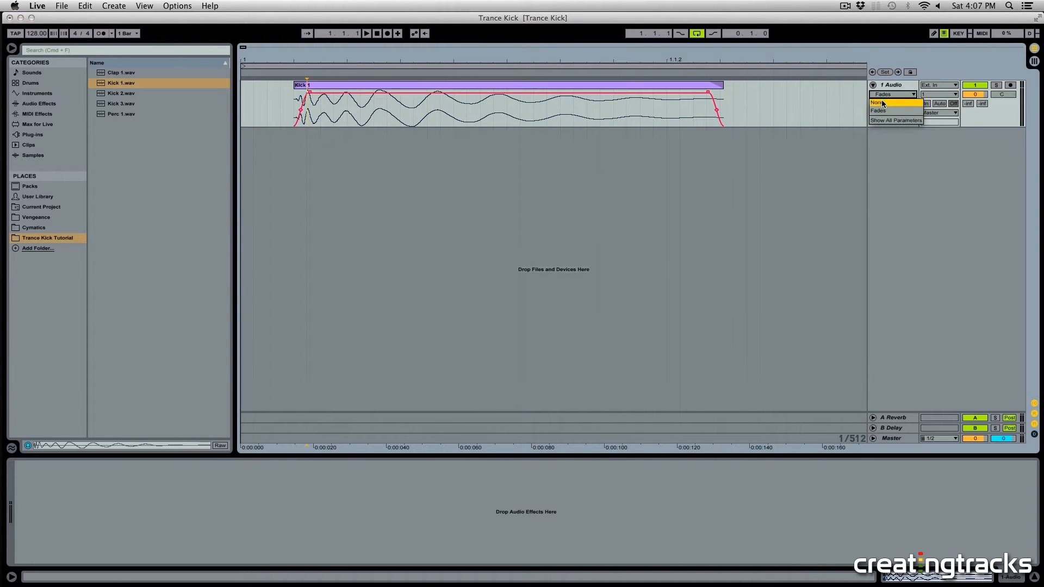
{"action": "left_click", "coordinate": [879, 103]}
{"action": "left_click", "coordinate": [881, 95]}
{"action": "left_click", "coordinate": [879, 110]}
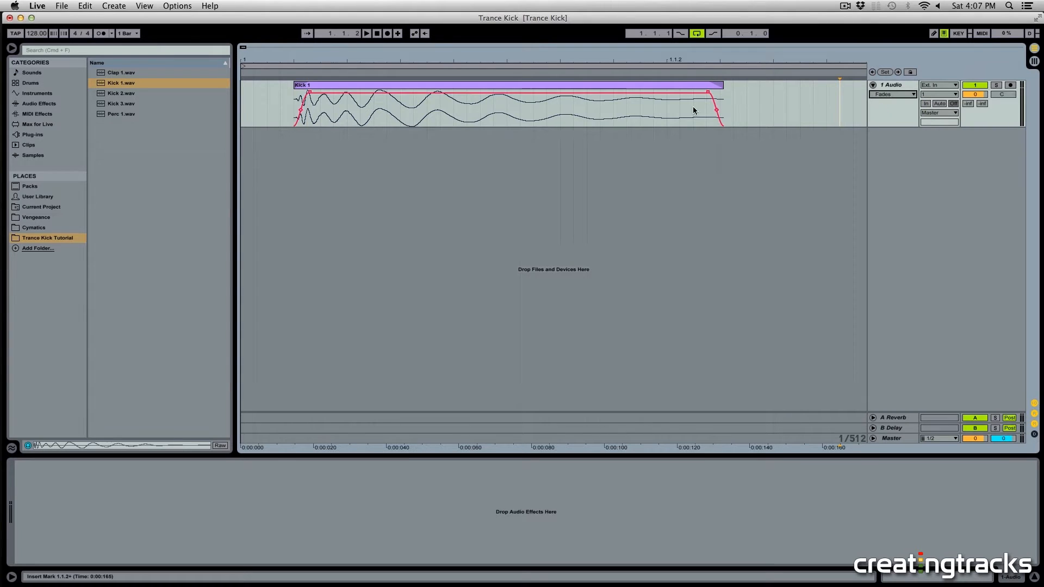
Step: Adjust the kick clip's fades so the fade-out stretches across nearly the whole clip
{"action": "left_click_drag", "start_coordinate": [308, 91], "coordinate": [267, 88]}
{"action": "left_click_drag", "start_coordinate": [359, 92], "coordinate": [254, 91]}
{"action": "left_click", "coordinate": [266, 87]}
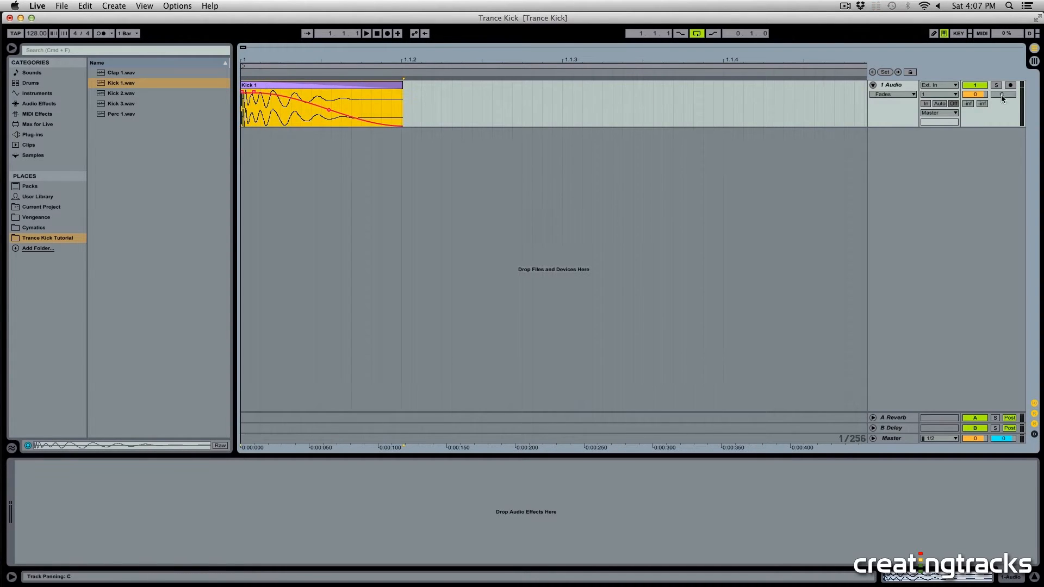
Step: Solo the kick track and play back the kick clip
{"action": "left_click", "coordinate": [997, 85]}
{"action": "left_click", "coordinate": [306, 85]}
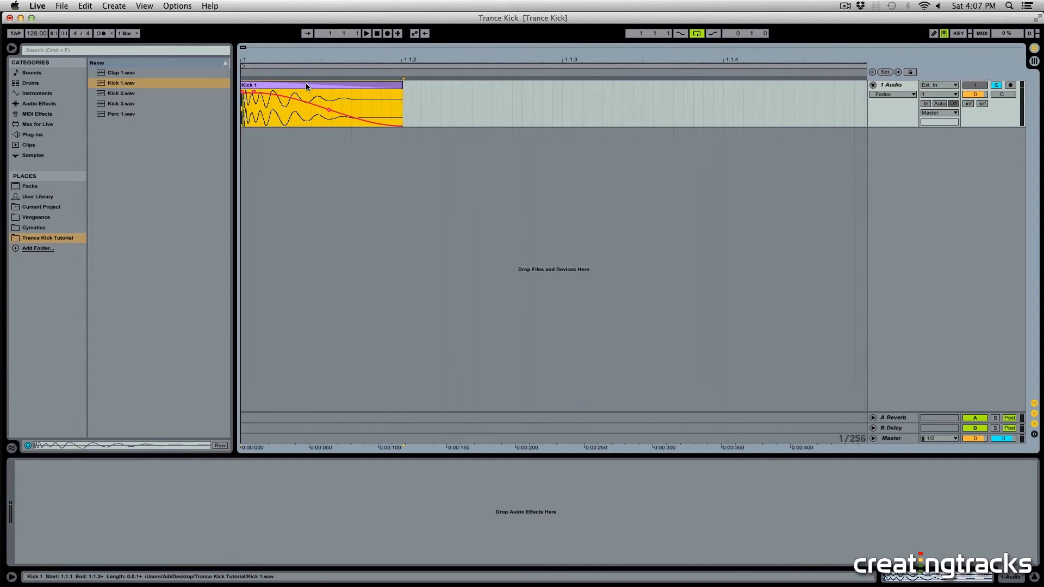
{"action": "key", "text": "space"}
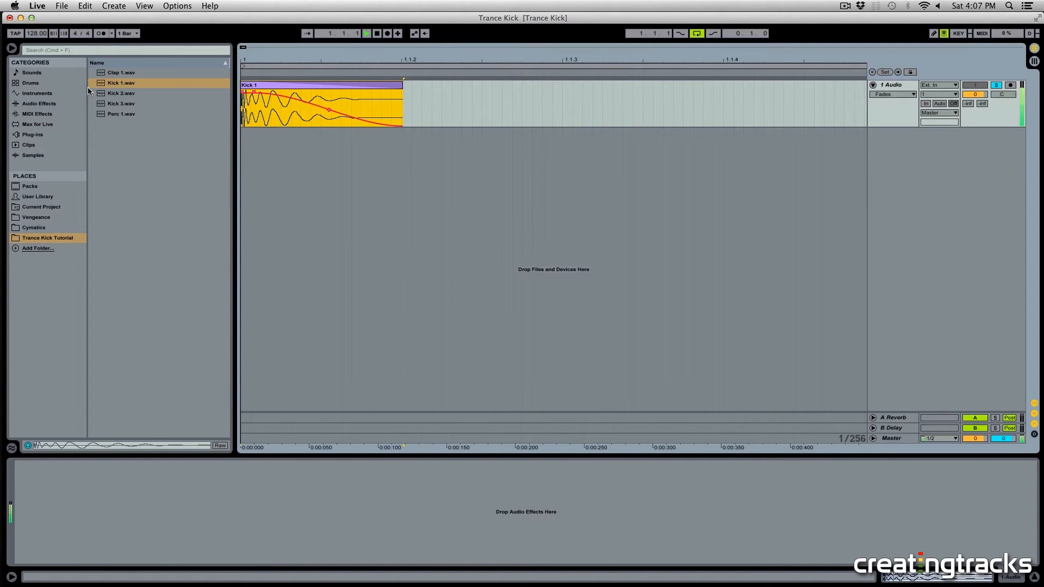
{"action": "left_click_drag", "start_coordinate": [254, 112], "coordinate": [258, 112]}
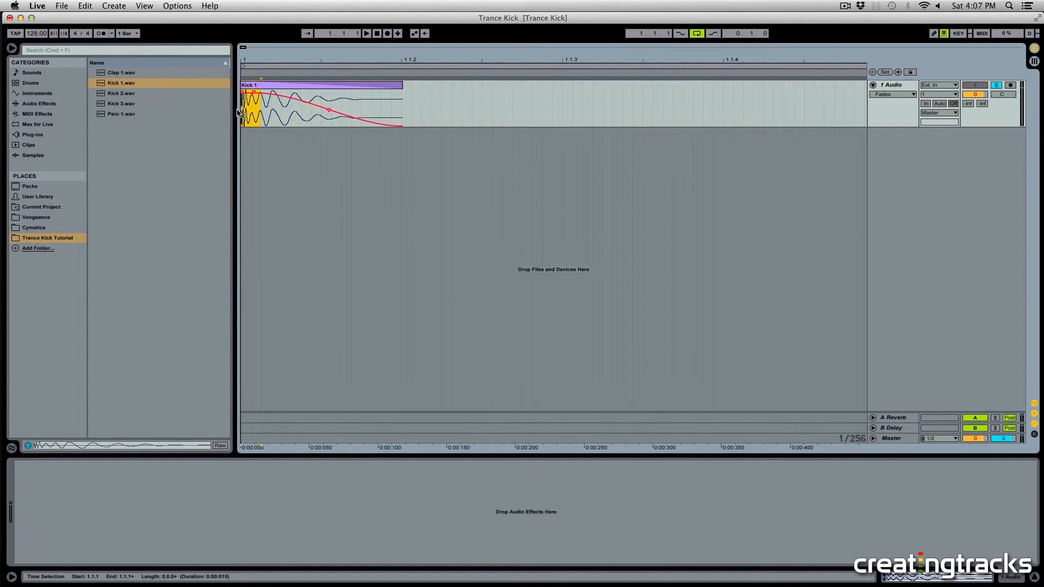
Step: Add EQ Eight to the kick track and switch its band 1 to a low-cut filter
{"action": "left_click_drag", "start_coordinate": [36, 108], "coordinate": [273, 117]}
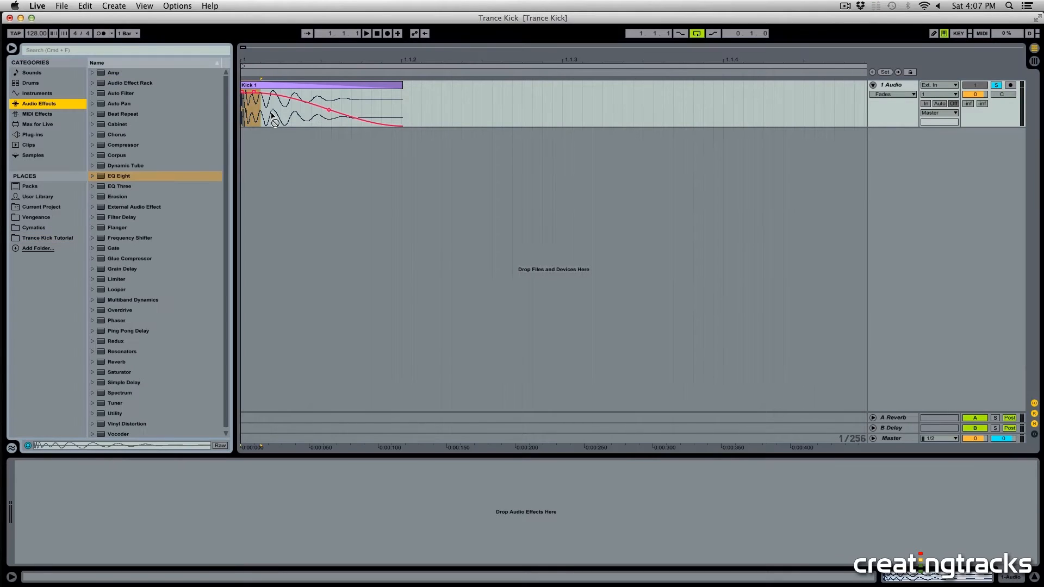
{"action": "left_click_drag", "start_coordinate": [139, 179], "coordinate": [332, 119]}
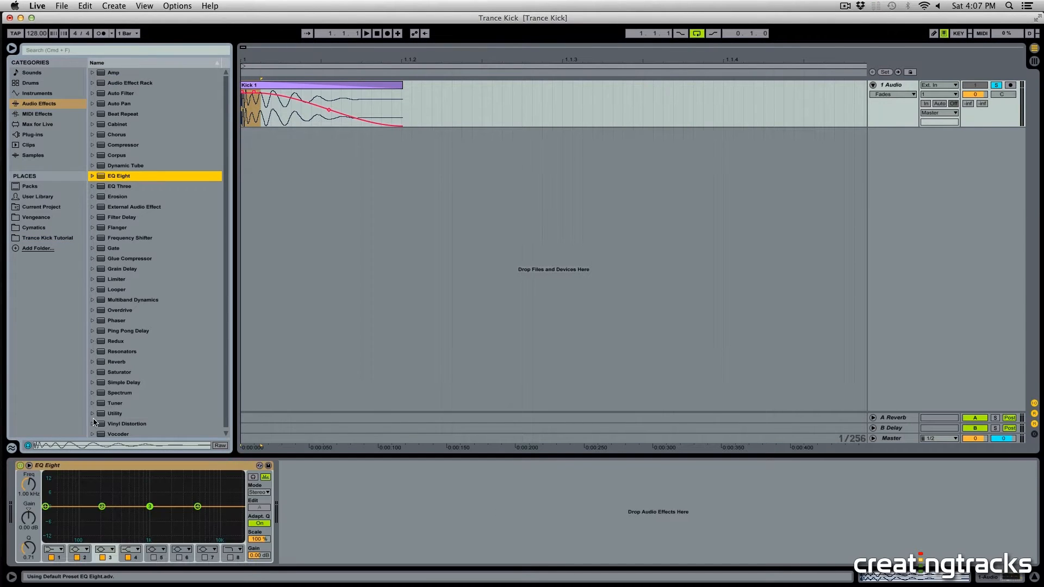
{"action": "left_click", "coordinate": [65, 529]}
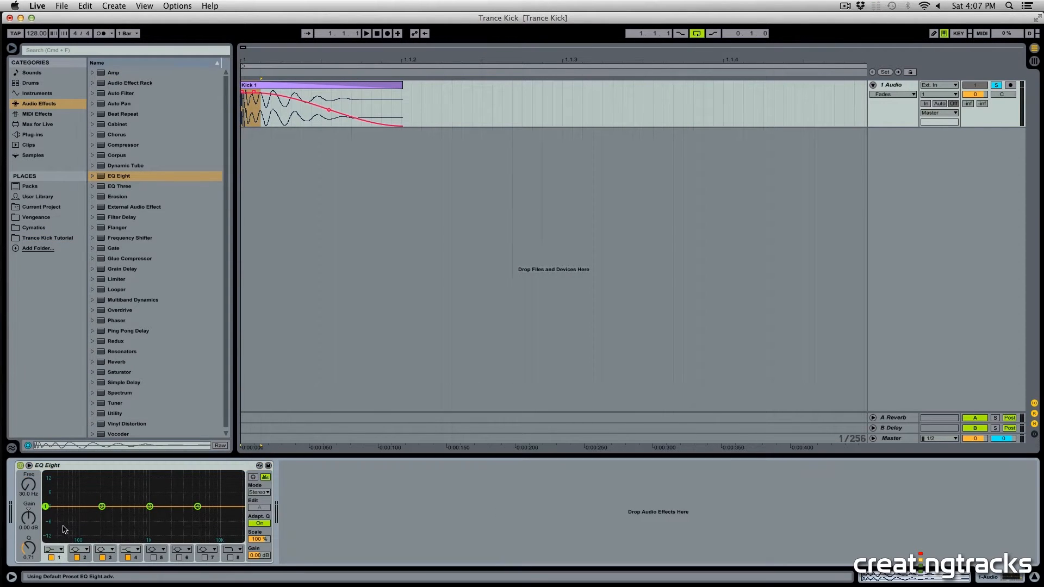
{"action": "left_click", "coordinate": [54, 553]}
{"action": "left_click", "coordinate": [54, 498]}
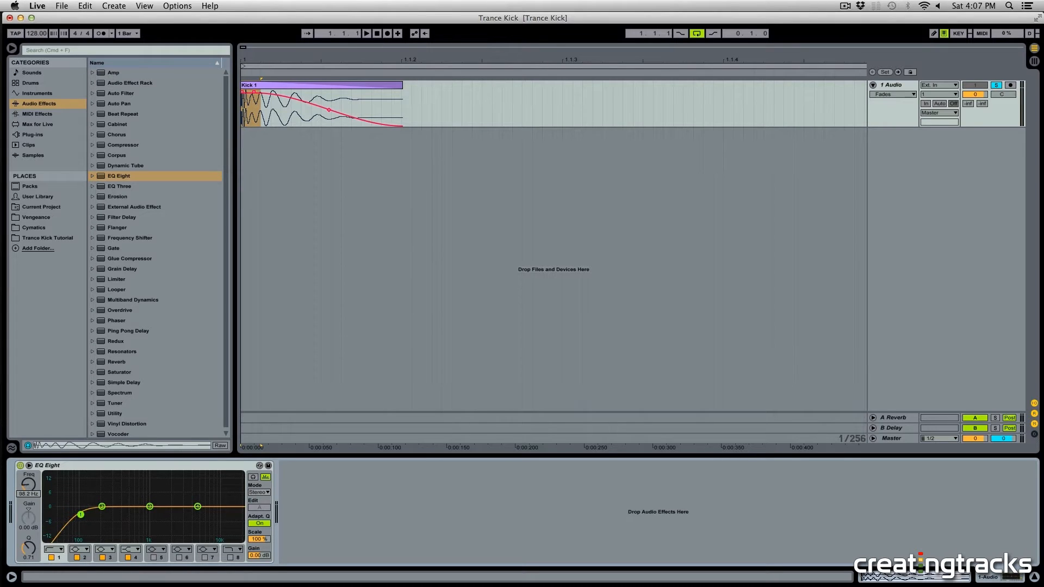
Step: Sweep the kick's EQ curve up to about 2.89 kHz while the kick plays
{"action": "key", "text": "space"}
{"action": "left_click_drag", "start_coordinate": [80, 515], "coordinate": [181, 493]}
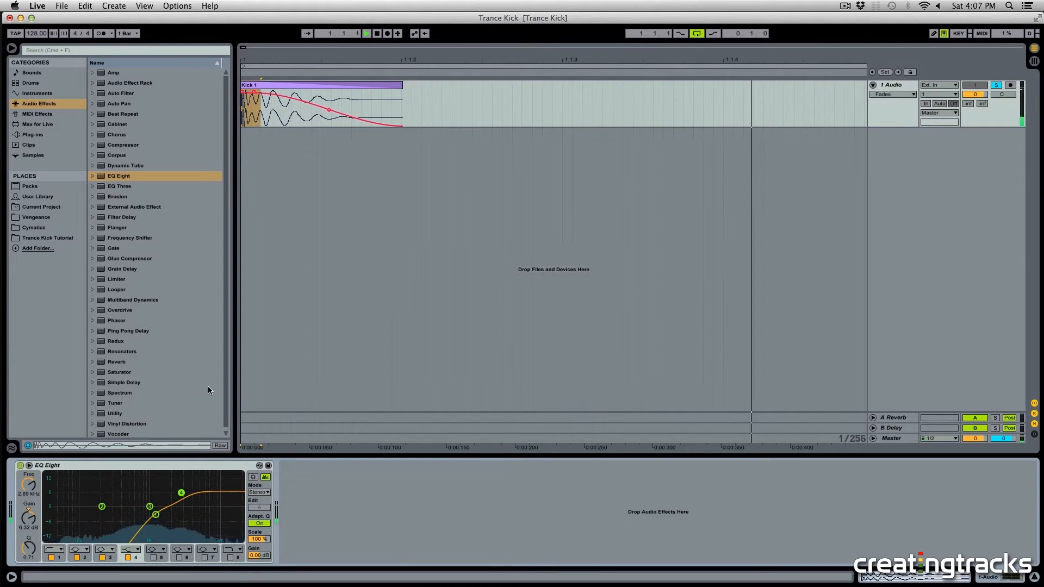
{"action": "key", "text": "space"}
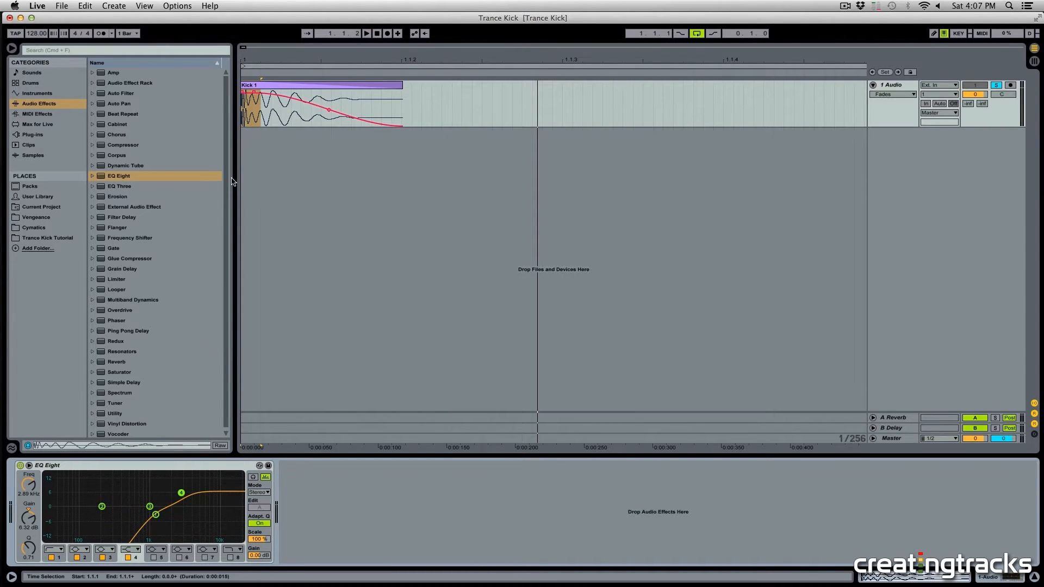
Step: Add Clap 1.wav from the Trance Kick Tutorial folder onto a new second audio track
{"action": "left_click", "coordinate": [48, 238]}
{"action": "left_click_drag", "start_coordinate": [120, 74], "coordinate": [286, 144]}
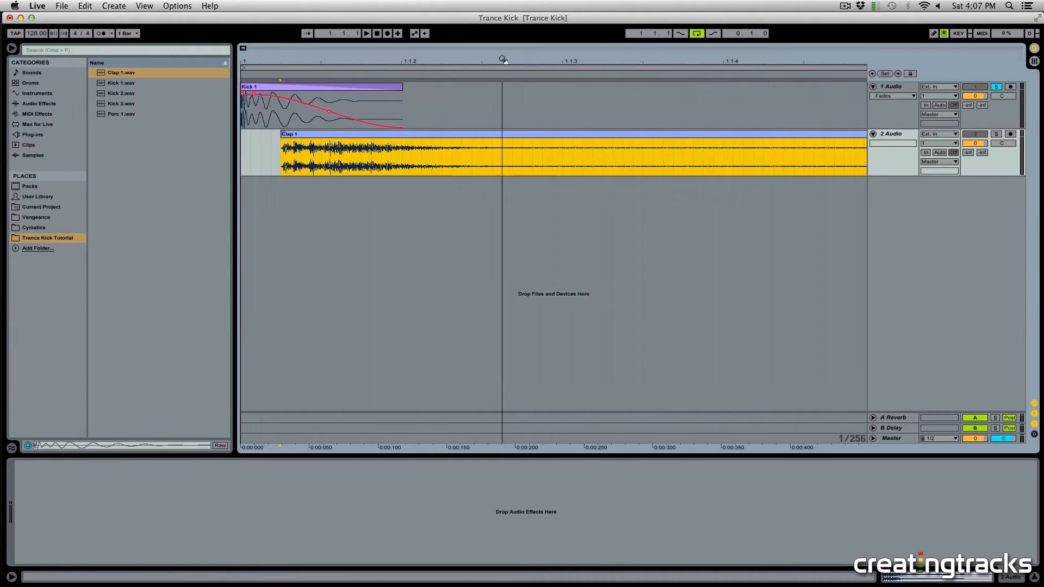
Step: Solo the clap track and play it back
{"action": "left_click_drag", "start_coordinate": [503, 59], "coordinate": [503, 39]}
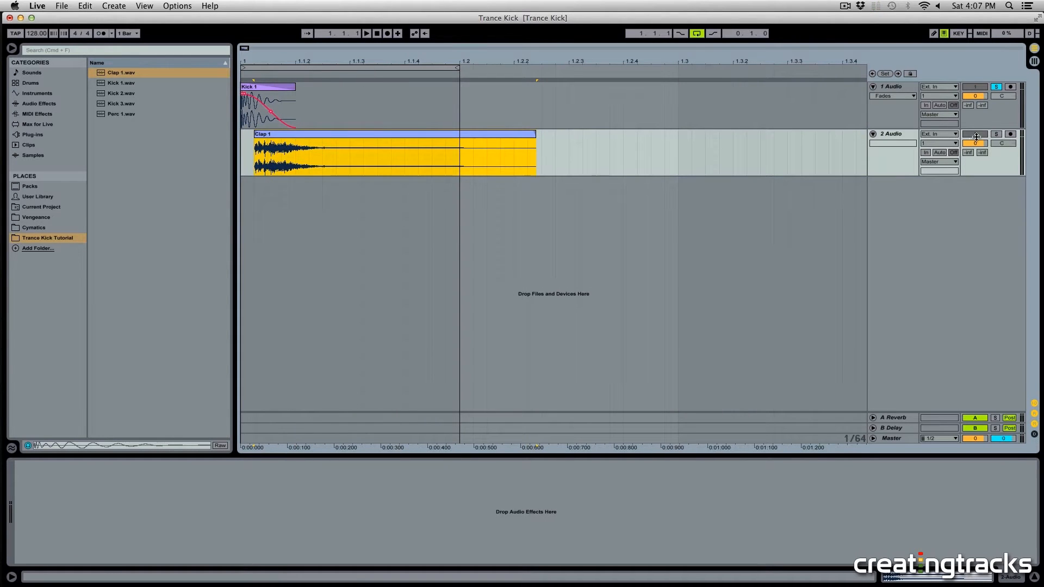
{"action": "left_click", "coordinate": [997, 134]}
{"action": "key", "text": "space"}
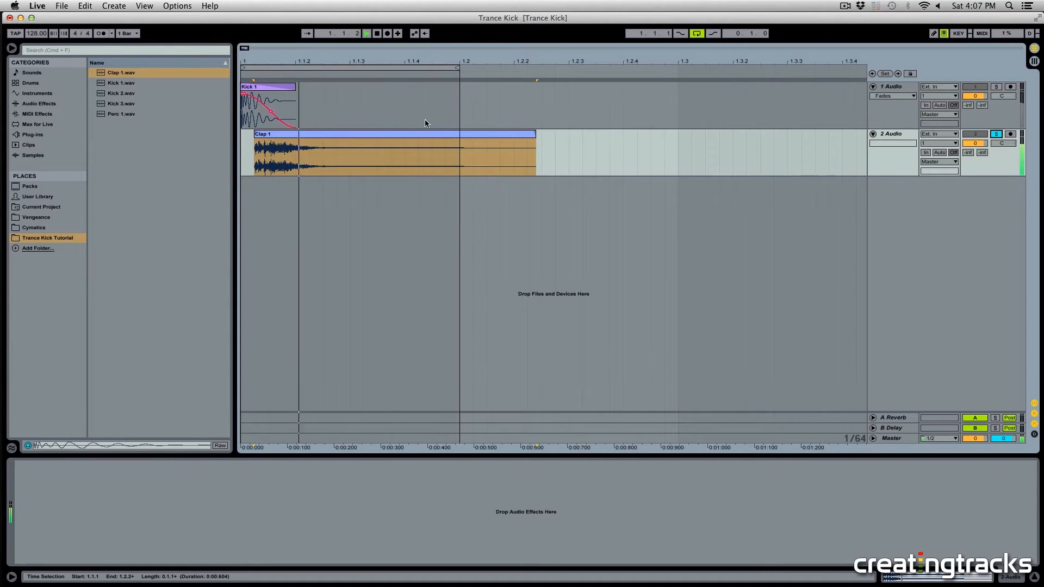
Step: Move the clap clip to the start of the arrangement
{"action": "left_click", "coordinate": [417, 136]}
{"action": "left_click_drag", "start_coordinate": [418, 136], "coordinate": [342, 151]}
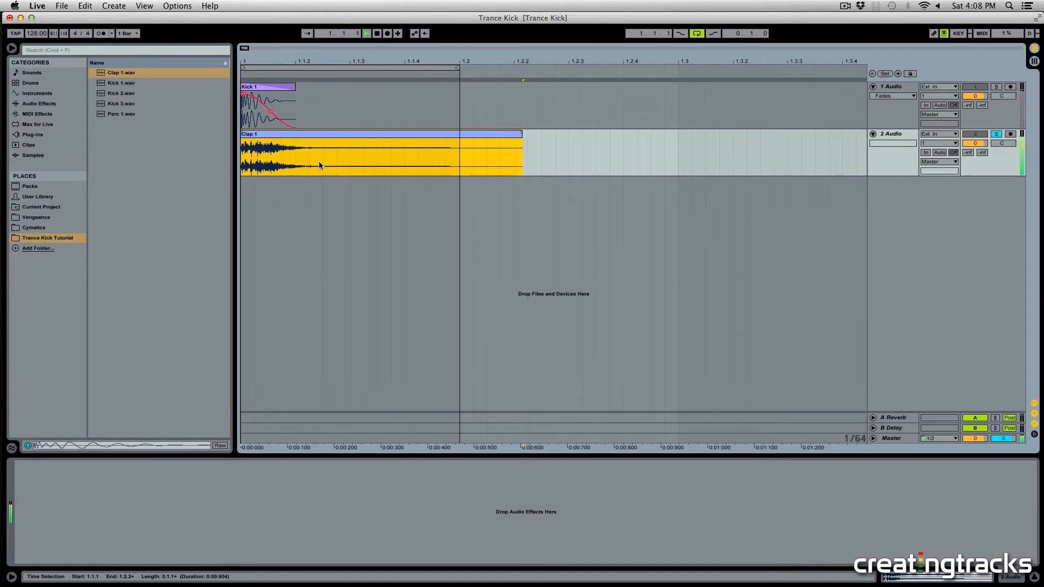
Step: Delete the clap's opening transient and slide the remaining tail to the arrangement start
{"action": "left_click", "coordinate": [309, 147]}
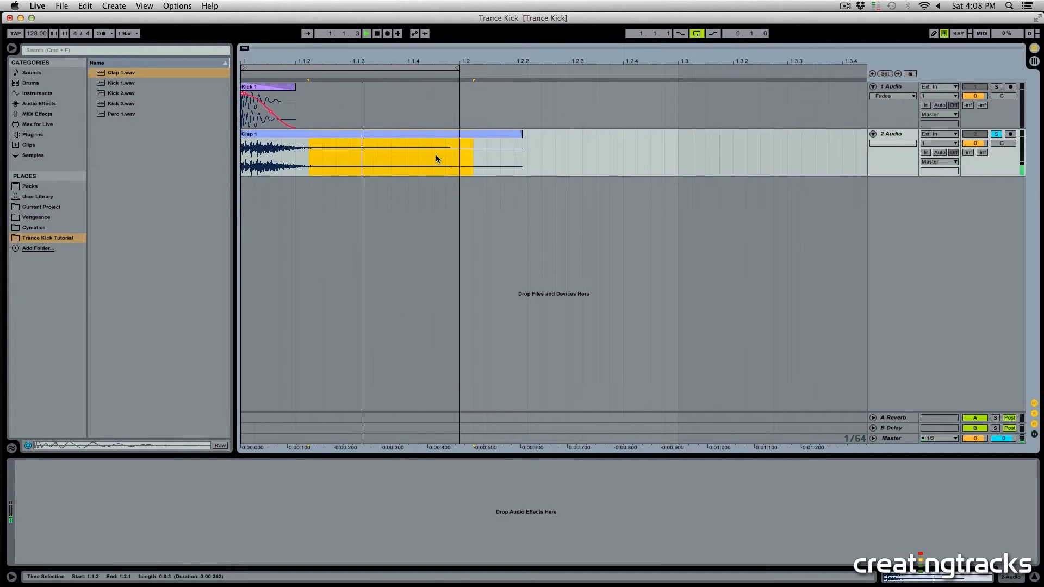
{"action": "key", "text": "space"}
{"action": "left_click_drag", "start_coordinate": [313, 158], "coordinate": [242, 174]}
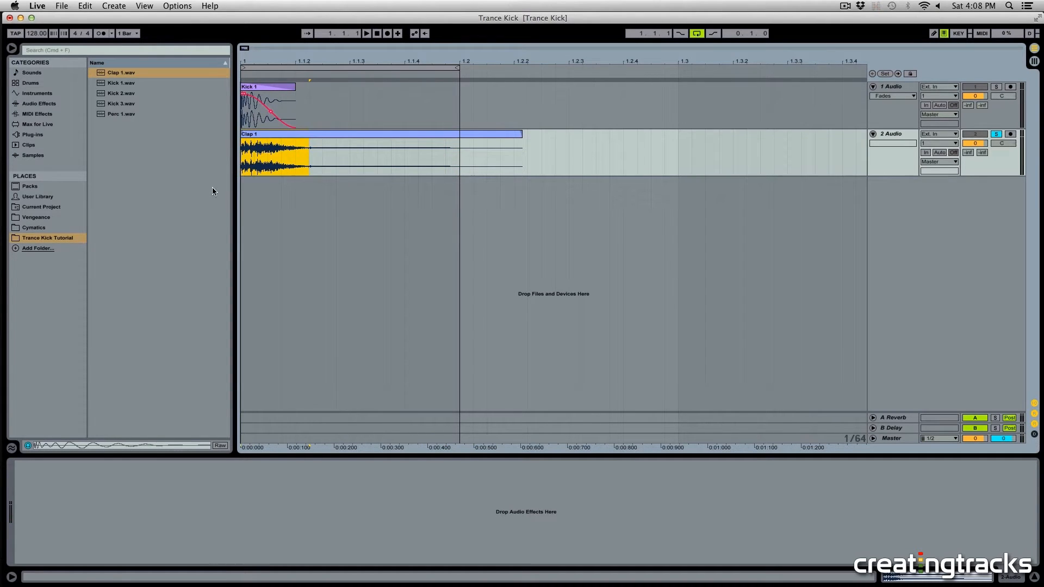
{"action": "key", "text": "Delete"}
{"action": "left_click_drag", "start_coordinate": [425, 136], "coordinate": [381, 144]}
Step: Show the clap track's fades and pull the fade-out across the whole clap clip
{"action": "left_click", "coordinate": [818, 139]}
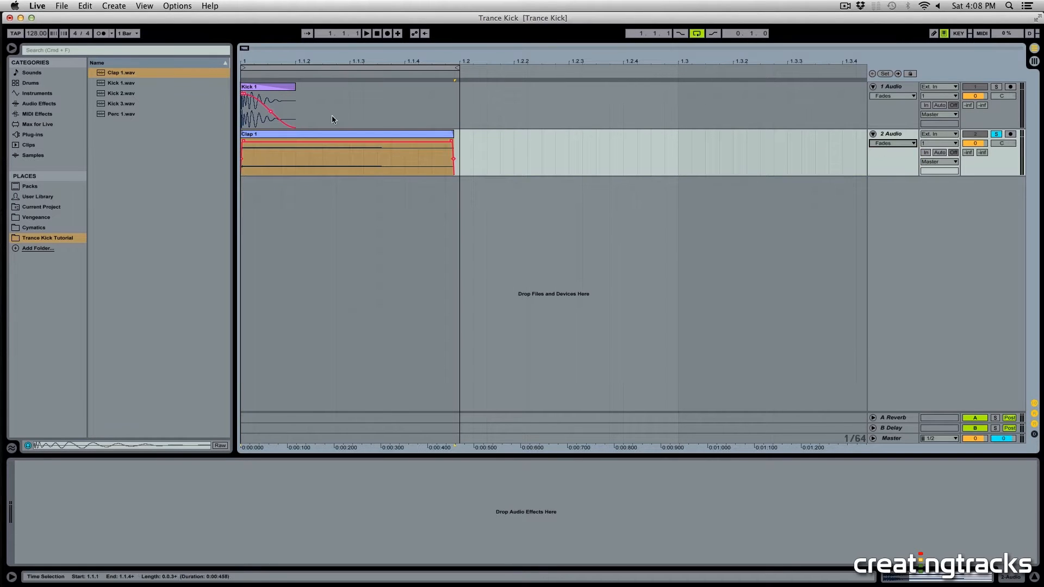
{"action": "left_click", "coordinate": [241, 142]}
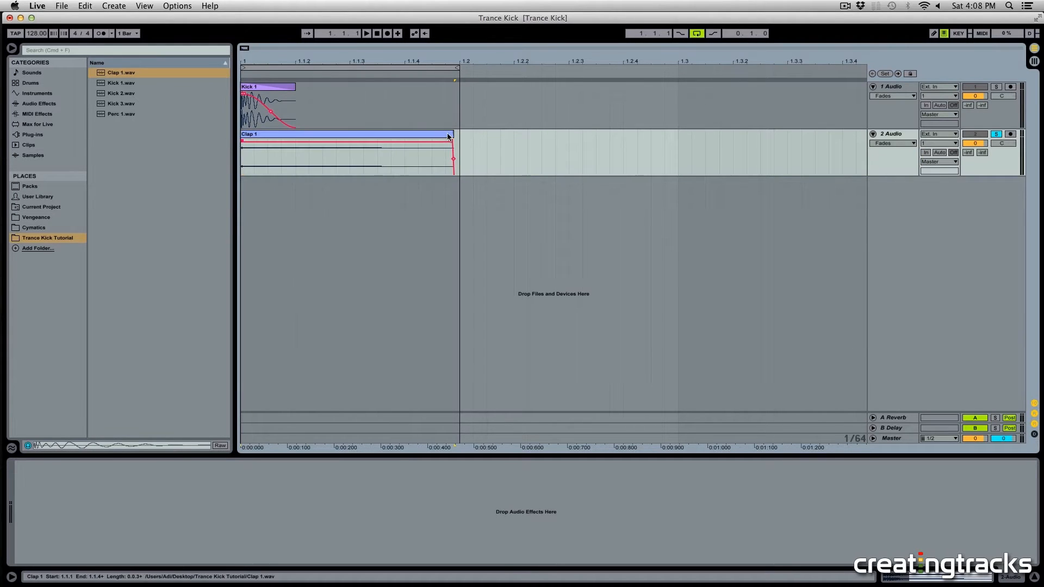
{"action": "left_click_drag", "start_coordinate": [453, 134], "coordinate": [242, 134]}
{"action": "key", "text": "space"}
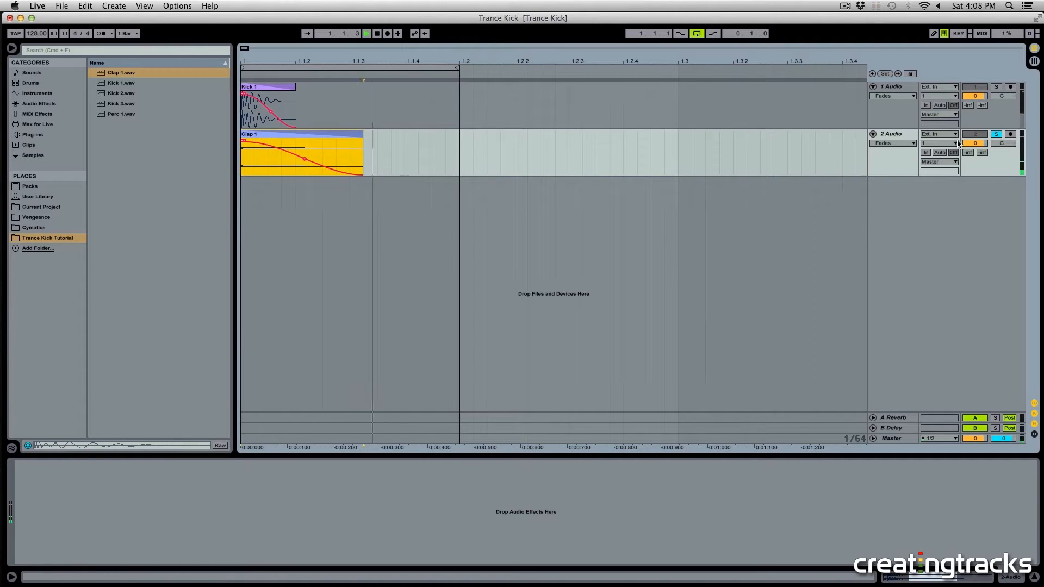
Step: Lengthen the clap clip to about 1.1.4 and open it in clip view
{"action": "left_click_drag", "start_coordinate": [363, 136], "coordinate": [432, 136]}
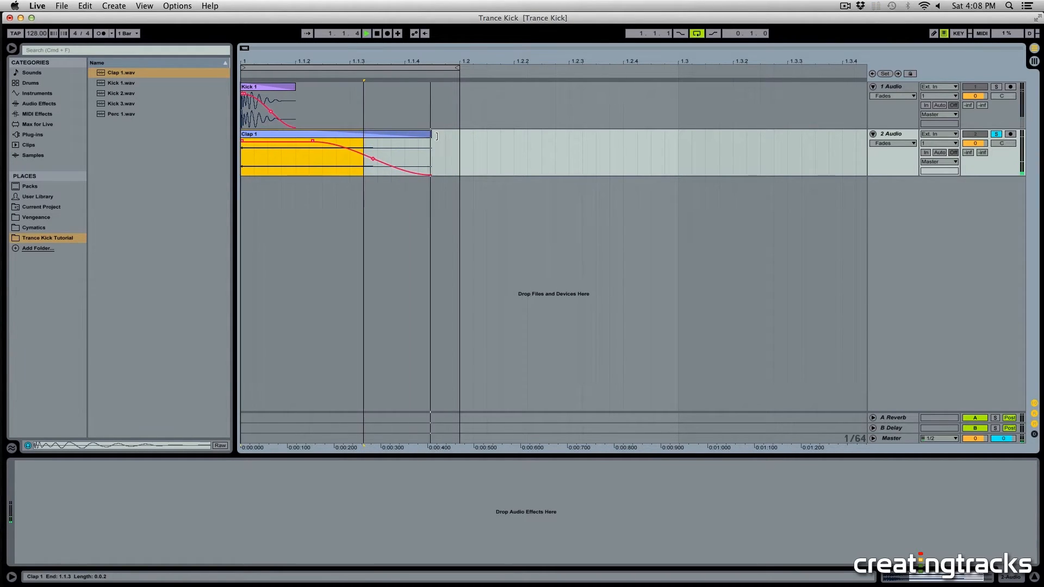
{"action": "double_click", "coordinate": [340, 136]}
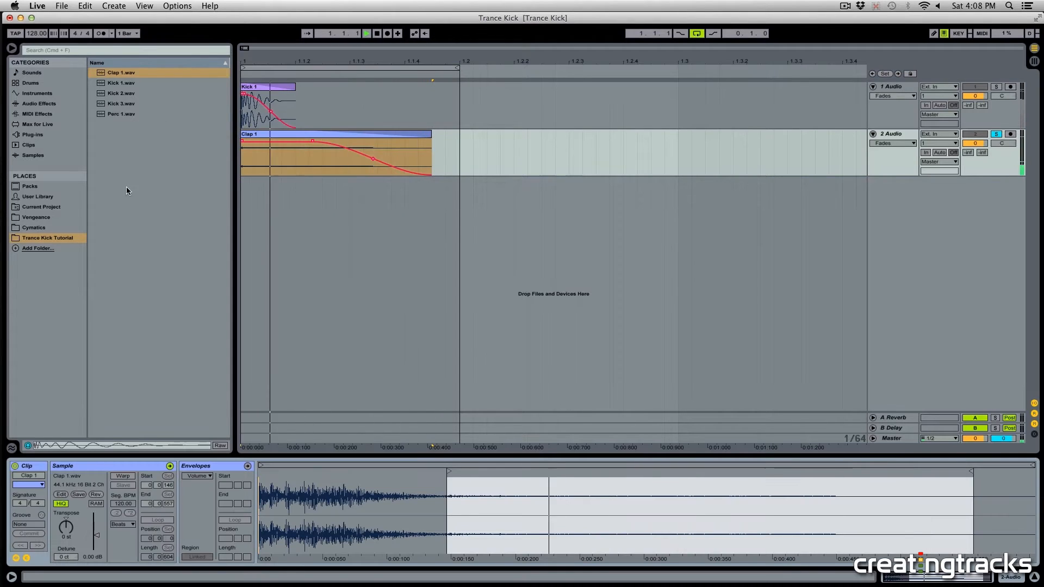
Step: Load EQ Eight onto the clap track
{"action": "left_click", "coordinate": [34, 135]}
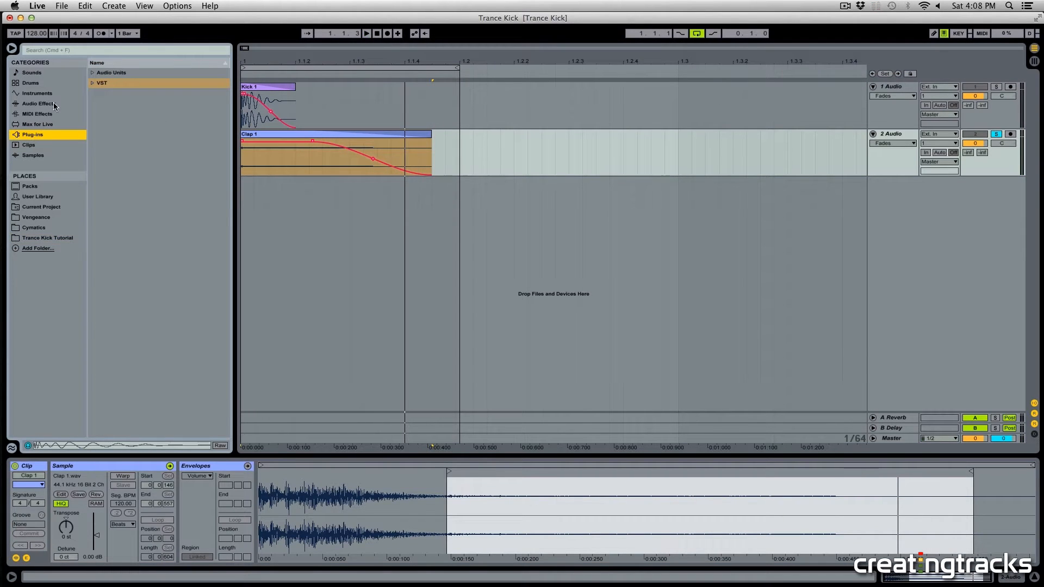
{"action": "left_click", "coordinate": [47, 105]}
{"action": "double_click", "coordinate": [109, 177]}
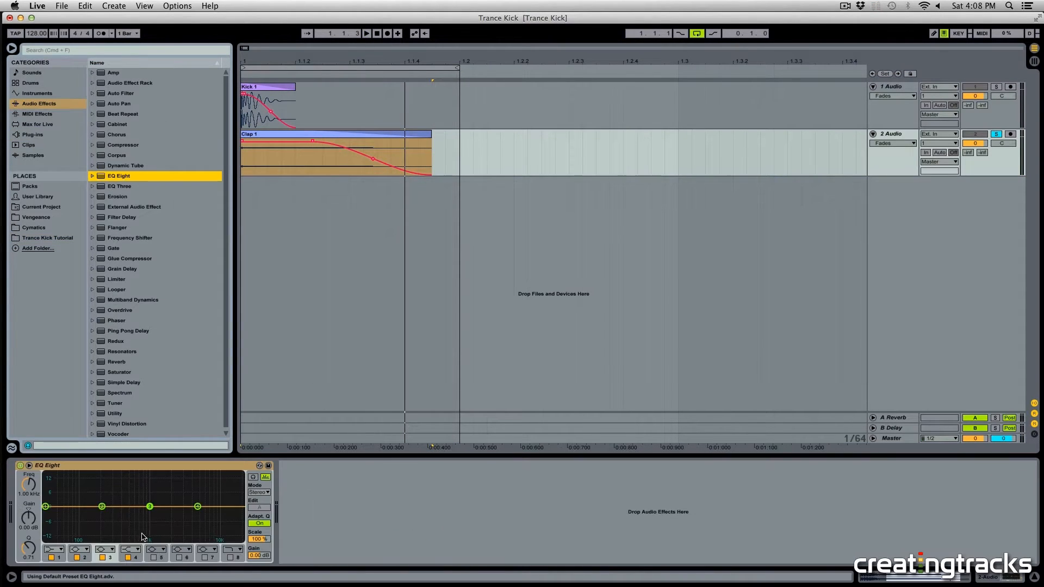
Step: Turn the clap EQ's band 1 into a low-cut filter and raise its cutoff frequency
{"action": "key", "text": "space"}
{"action": "left_click", "coordinate": [54, 549]}
{"action": "left_click", "coordinate": [52, 493]}
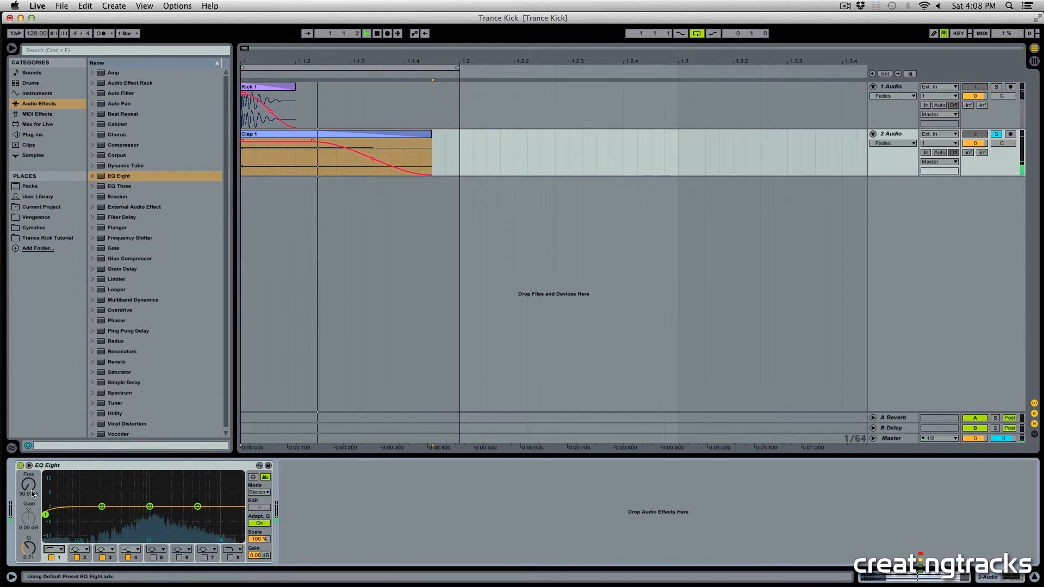
{"action": "left_click_drag", "start_coordinate": [31, 494], "coordinate": [32, 450]}
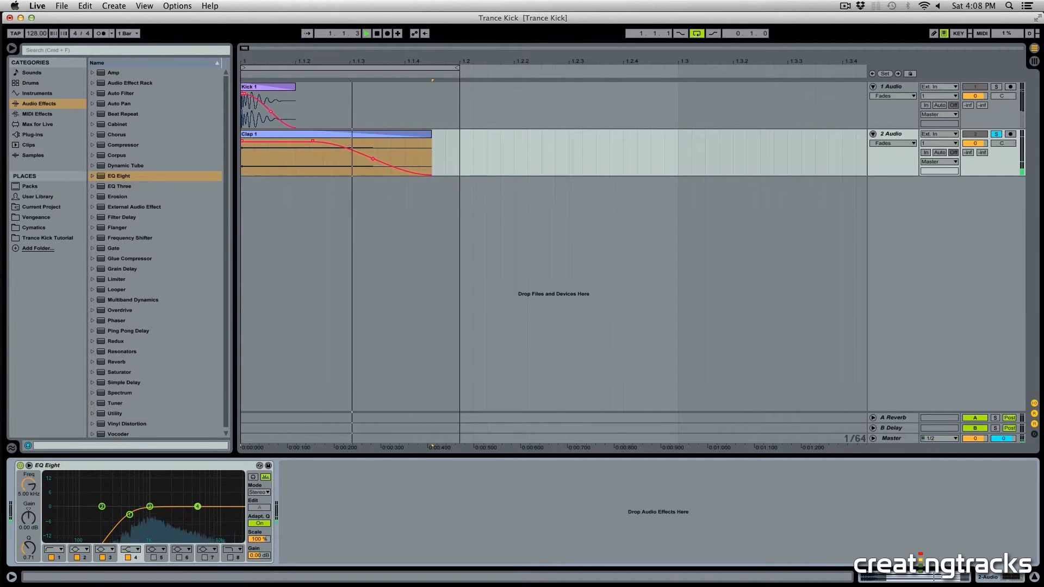
Step: Boost the clap EQ's band 4 to about 1.90 kHz and +9.55 dB
{"action": "left_click_drag", "start_coordinate": [197, 507], "coordinate": [169, 486]}
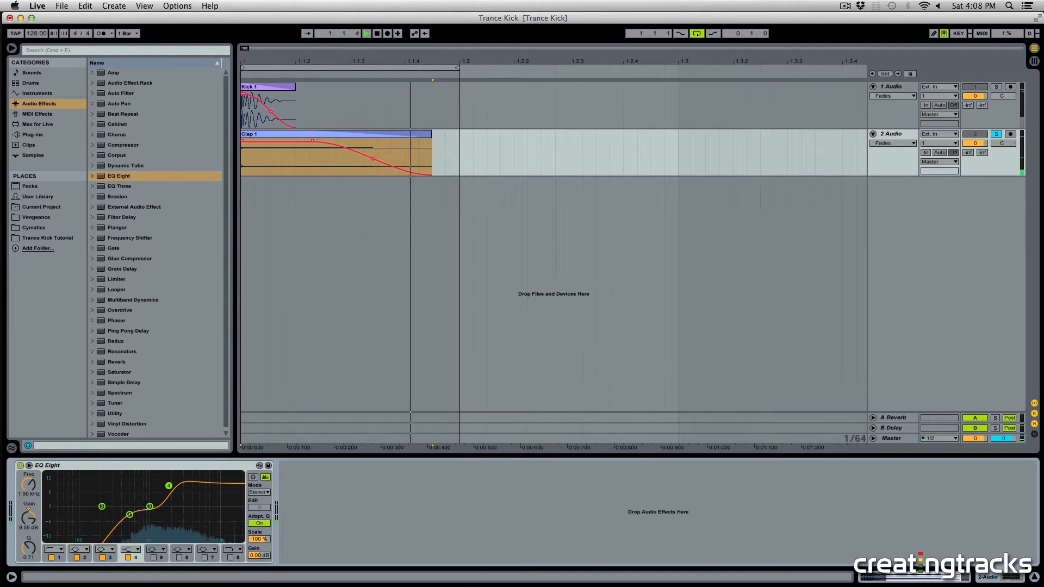
{"action": "key", "text": "space"}
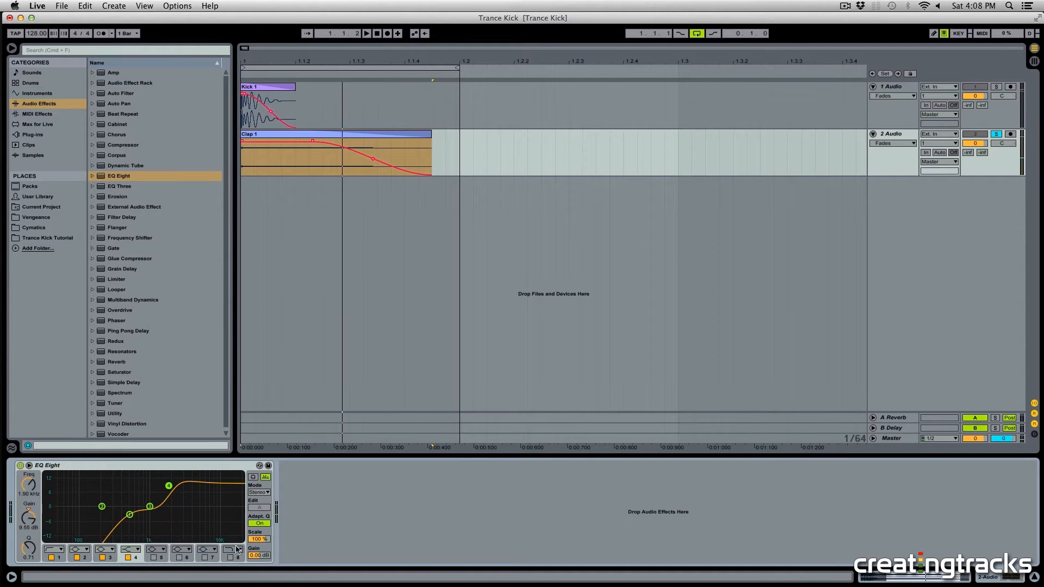
Step: Enable band 8 as a high-cut filter and lower it to about 11.6 kHz
{"action": "left_click", "coordinate": [237, 550]}
{"action": "left_click", "coordinate": [232, 546]}
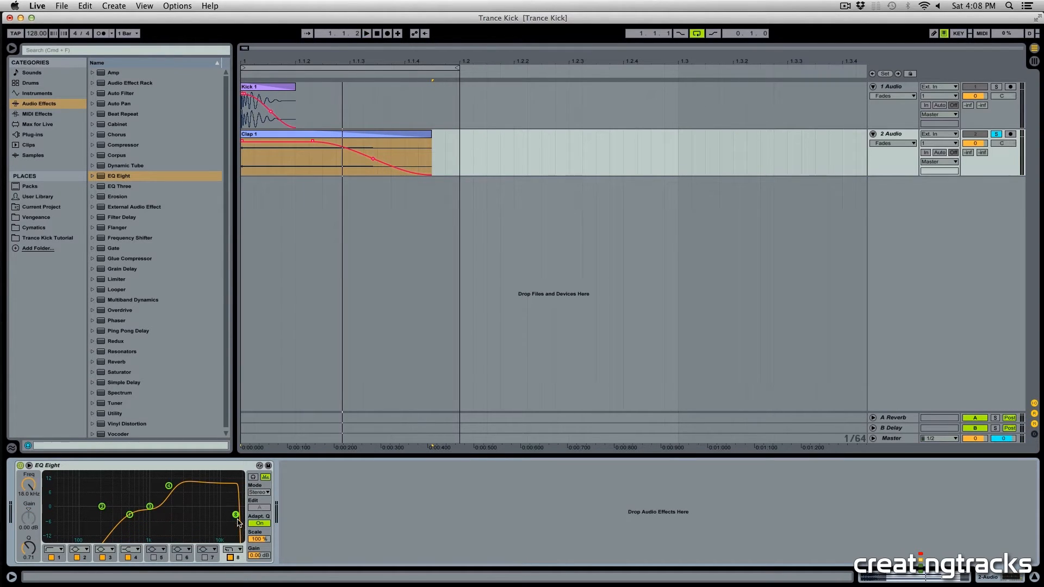
{"action": "key", "text": "space"}
{"action": "left_click_drag", "start_coordinate": [224, 515], "coordinate": [223, 515]}
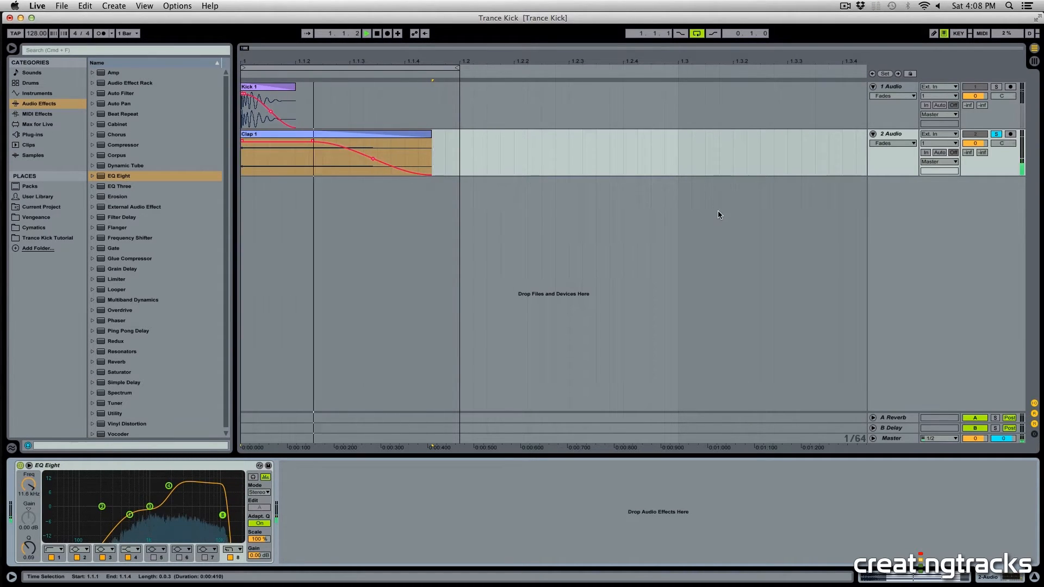
{"action": "key", "text": "space"}
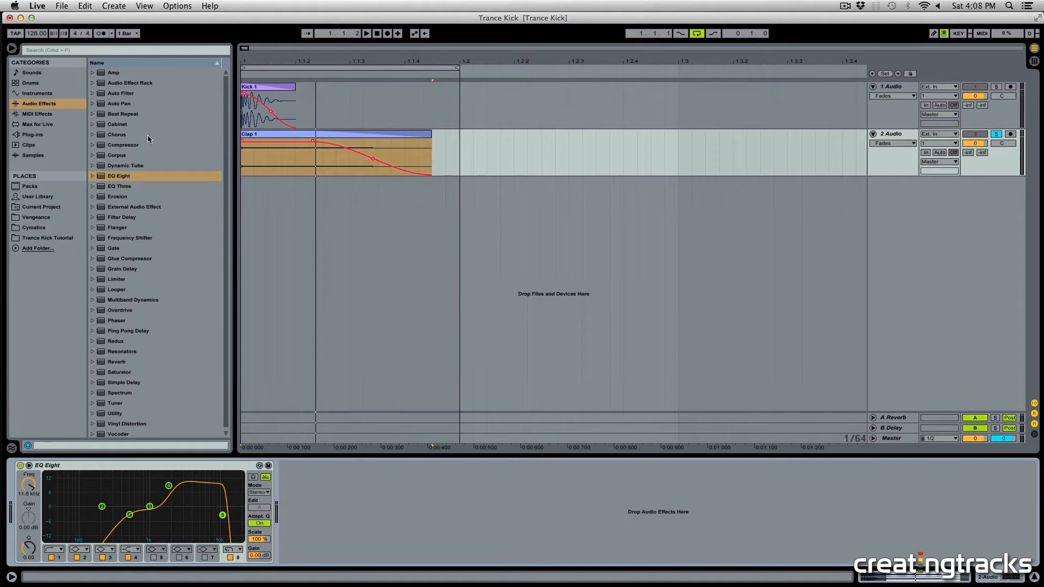
{"action": "scroll", "coordinate": [152, 348], "scroll_direction": "down", "scroll_amount": 1}
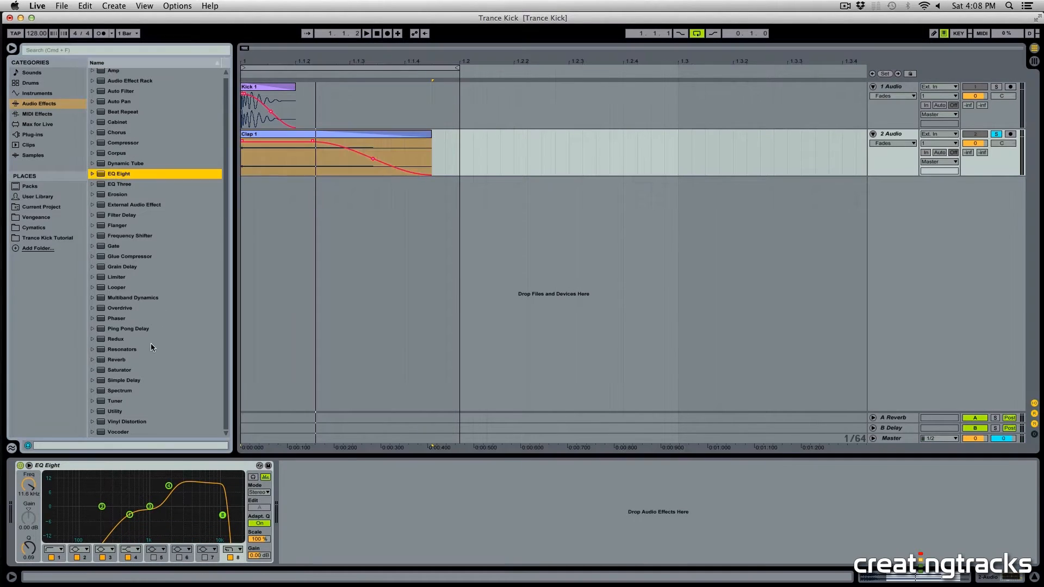
Step: Add a Simple Delay after the EQ on the clap track
{"action": "left_click_drag", "start_coordinate": [125, 377], "coordinate": [237, 217]}
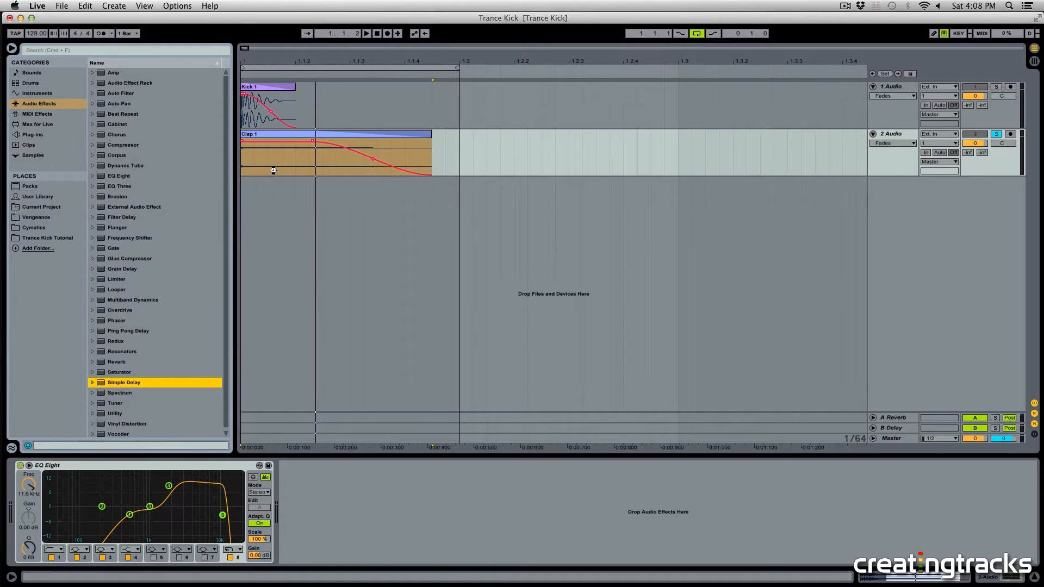
{"action": "left_click_drag", "start_coordinate": [273, 171], "coordinate": [321, 517]}
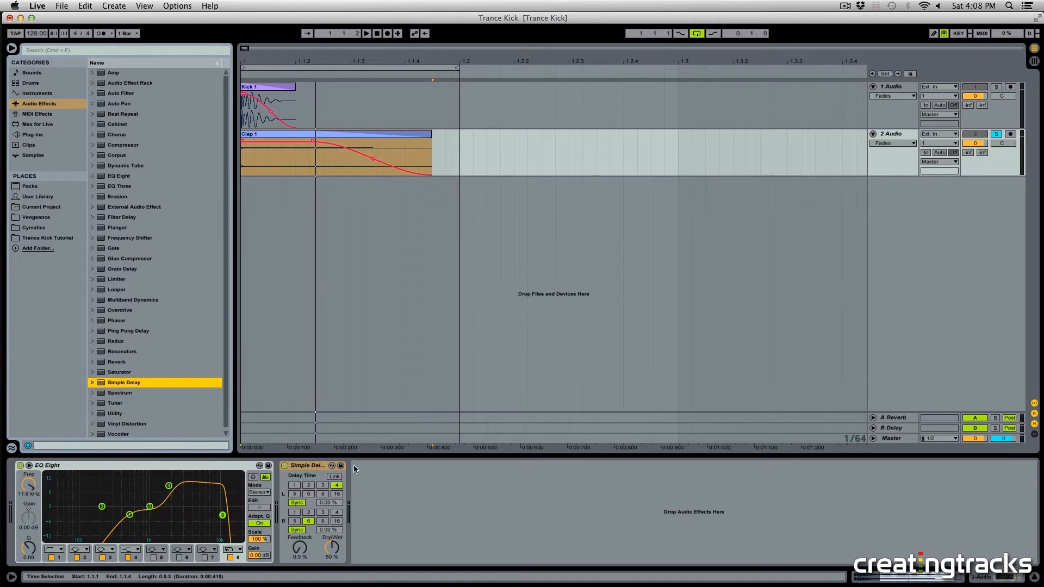
Step: Switch the clap delay from sync to time mode with 5 ms left, 15 ms right and 100% dry/wet, and audition it
{"action": "left_click", "coordinate": [298, 503]}
{"action": "key", "text": "space"}
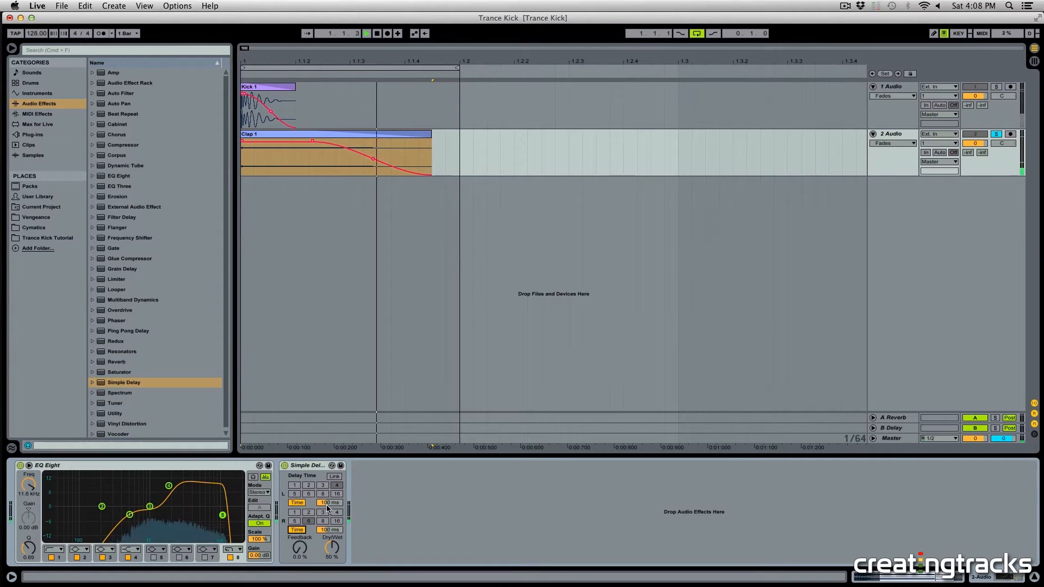
{"action": "left_click_drag", "start_coordinate": [333, 549], "coordinate": [329, 521]}
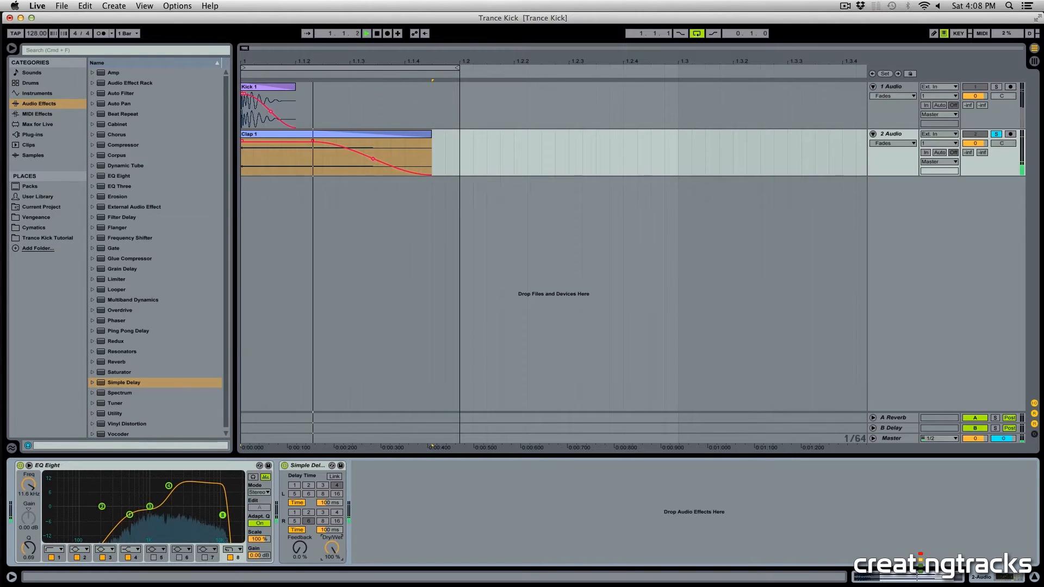
{"action": "key", "text": "space"}
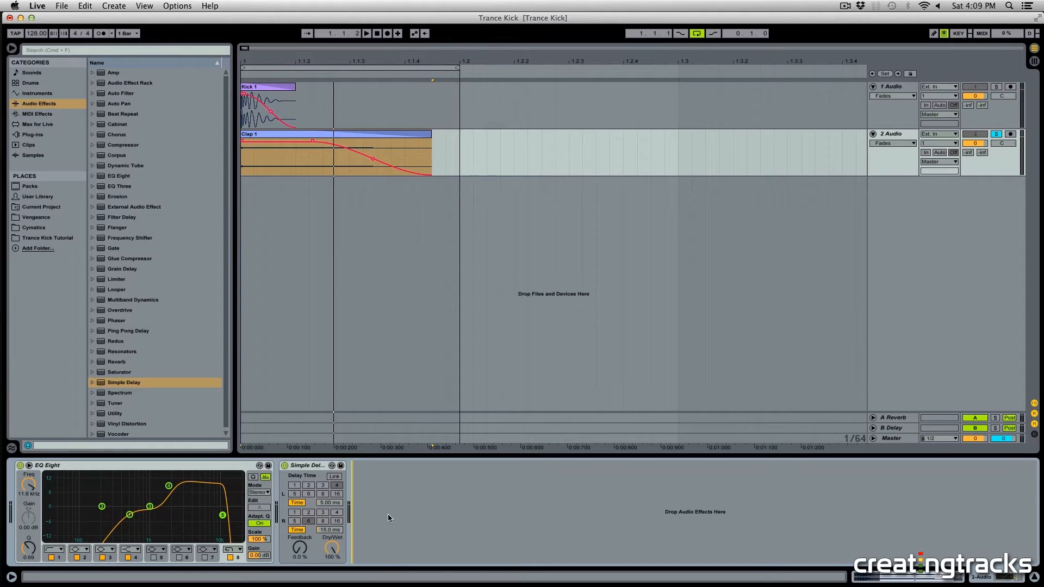
Step: Solo the kick track alongside the clap and lower the kick's volume to about -0.7 dB while auditioning
{"action": "key", "text": "space"}
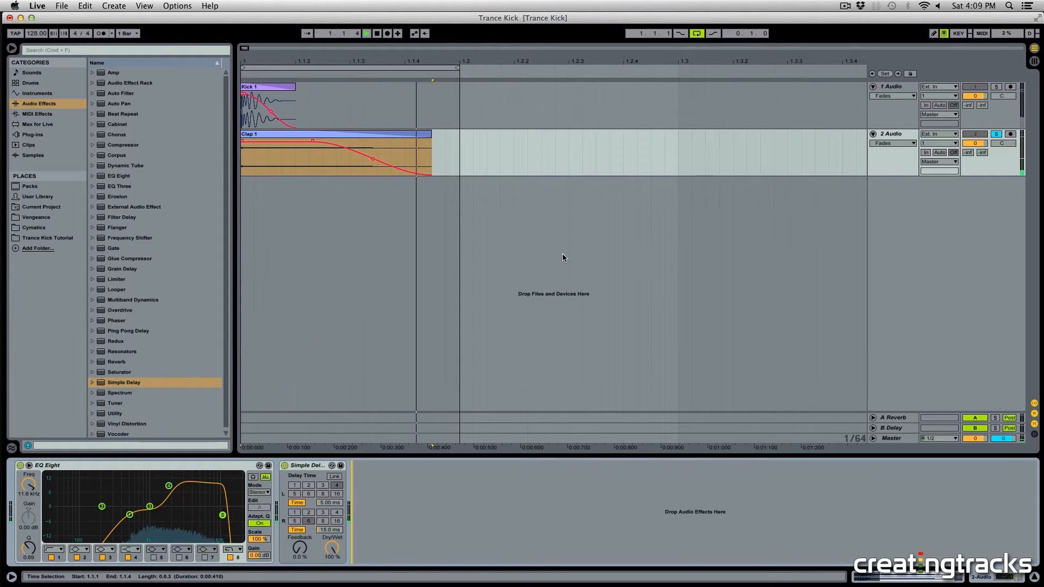
{"action": "key", "text": "space"}
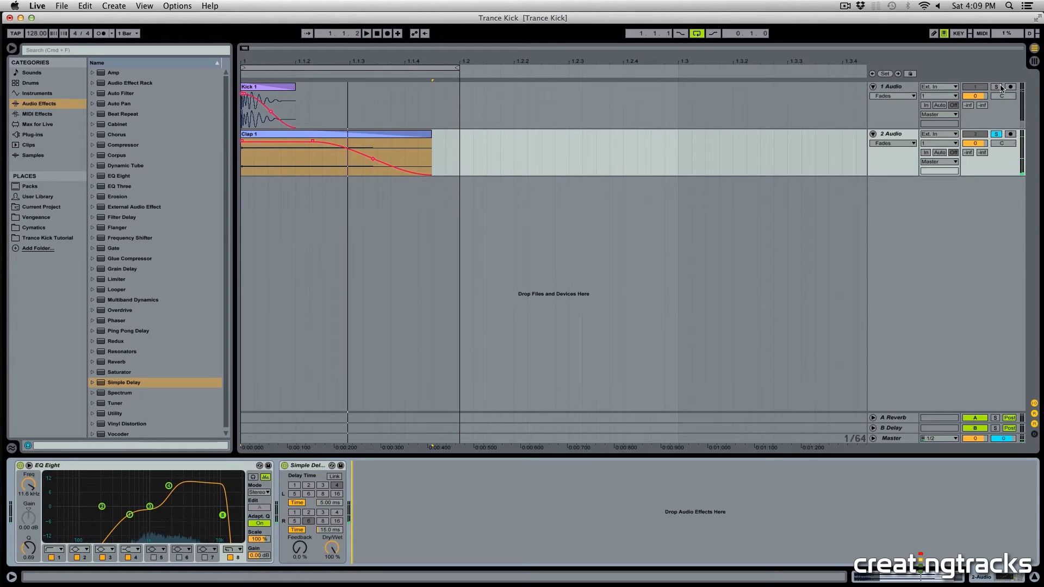
{"action": "left_click", "coordinate": [998, 87]}
{"action": "key", "text": "space"}
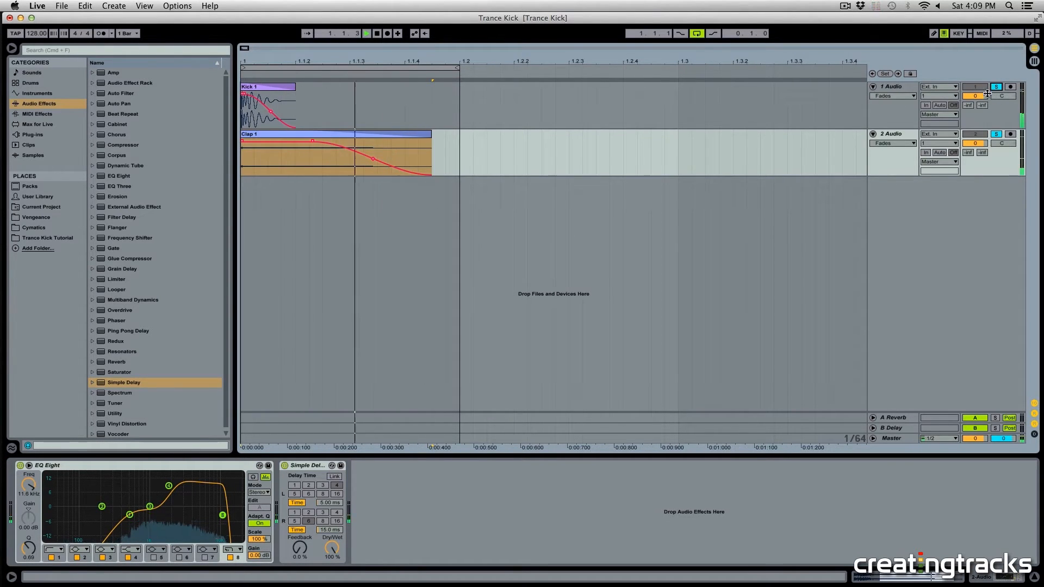
{"action": "left_click_drag", "start_coordinate": [976, 96], "coordinate": [975, 100]}
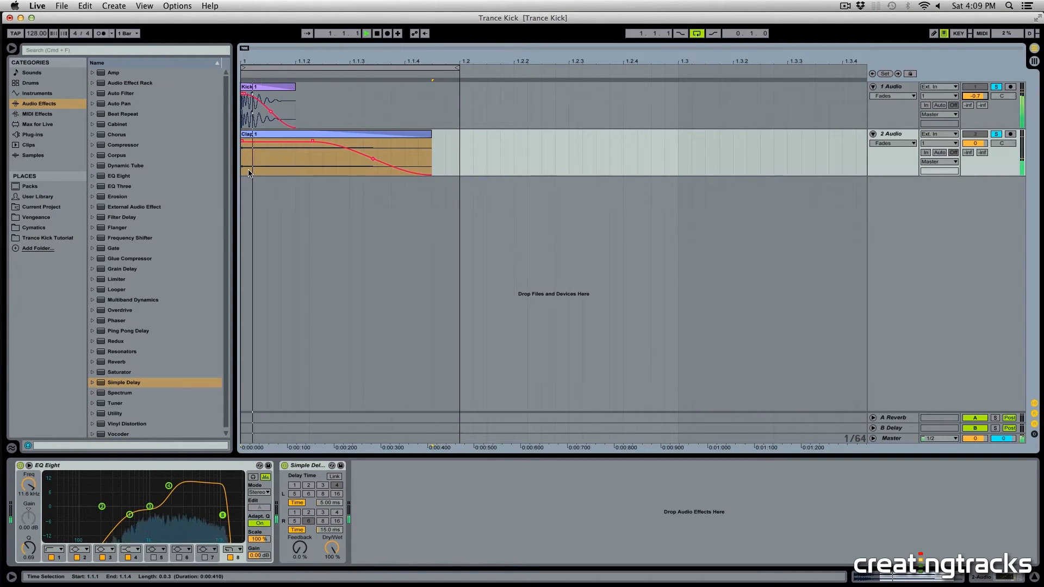
{"action": "key", "text": "space"}
Step: Preview the kick samples in the Trance Kick Tutorial folder and add Kick 2.wav on a new audio track
{"action": "left_click", "coordinate": [32, 134]}
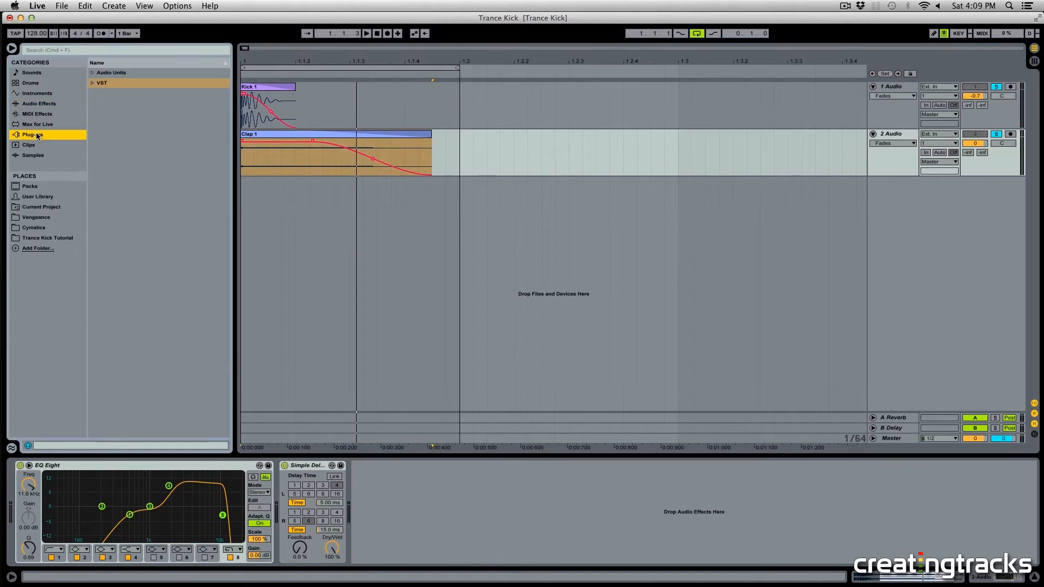
{"action": "left_click", "coordinate": [45, 238]}
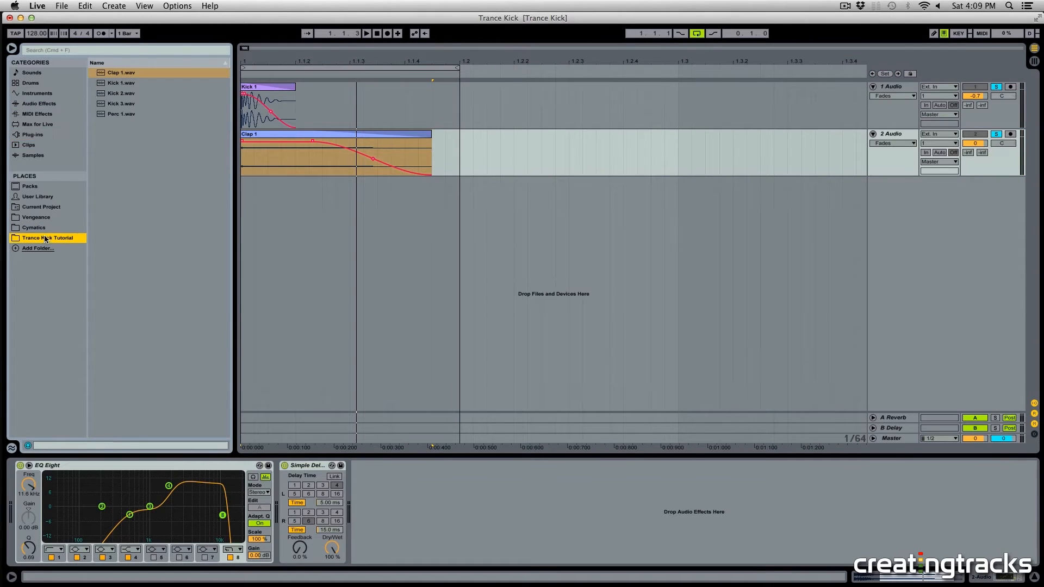
{"action": "left_click", "coordinate": [111, 94]}
{"action": "left_click", "coordinate": [117, 104]}
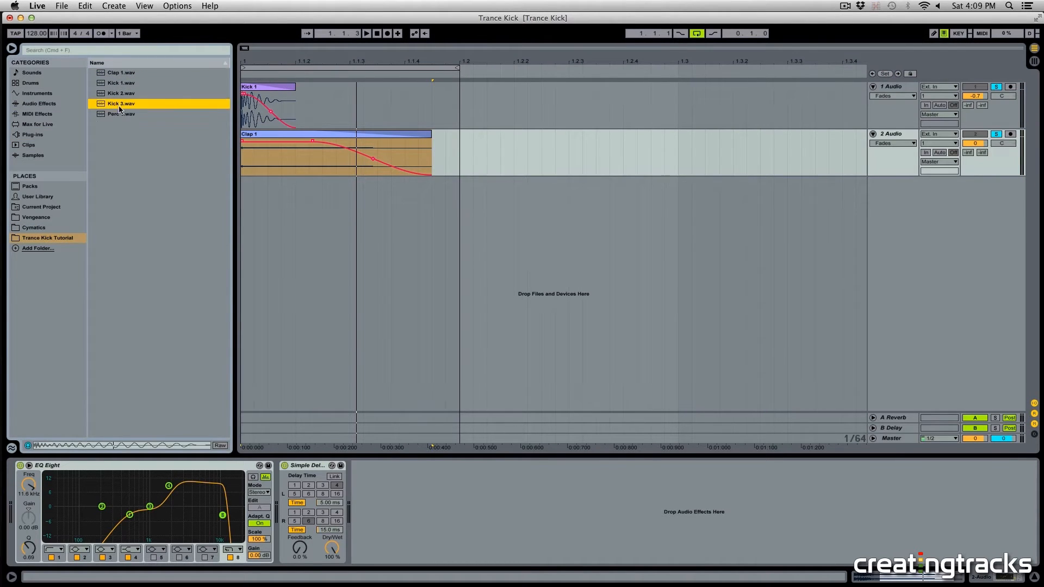
{"action": "left_click", "coordinate": [124, 115]}
{"action": "left_click", "coordinate": [116, 94]}
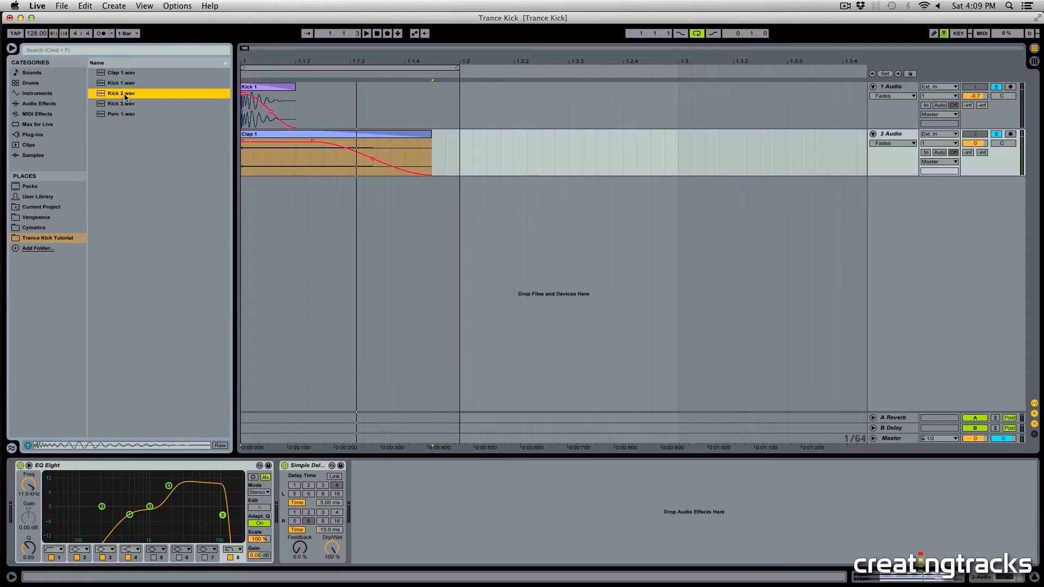
{"action": "left_click_drag", "start_coordinate": [118, 95], "coordinate": [241, 187]}
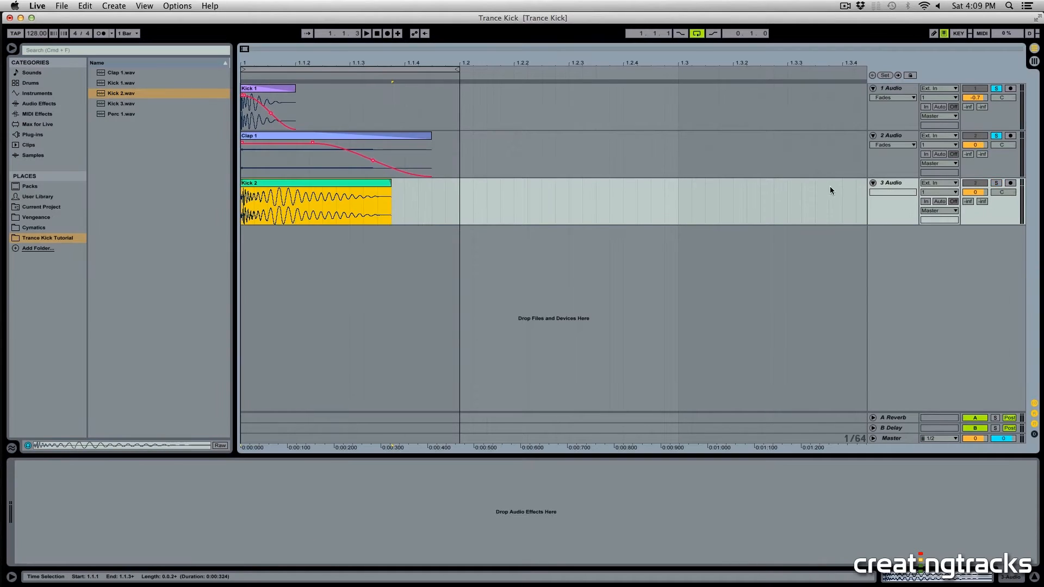
Step: Solo and audition the Kick 2 track, then delete the opening section of the Kick 2 clip
{"action": "left_click_drag", "start_coordinate": [248, 59], "coordinate": [250, 85]}
{"action": "left_click", "coordinate": [316, 209]}
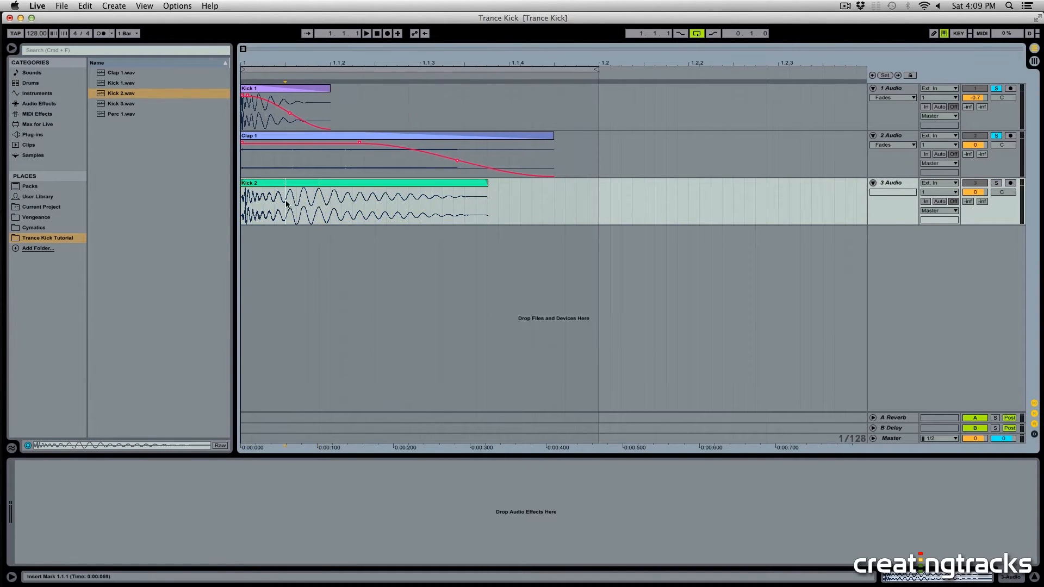
{"action": "left_click_drag", "start_coordinate": [287, 204], "coordinate": [426, 212]}
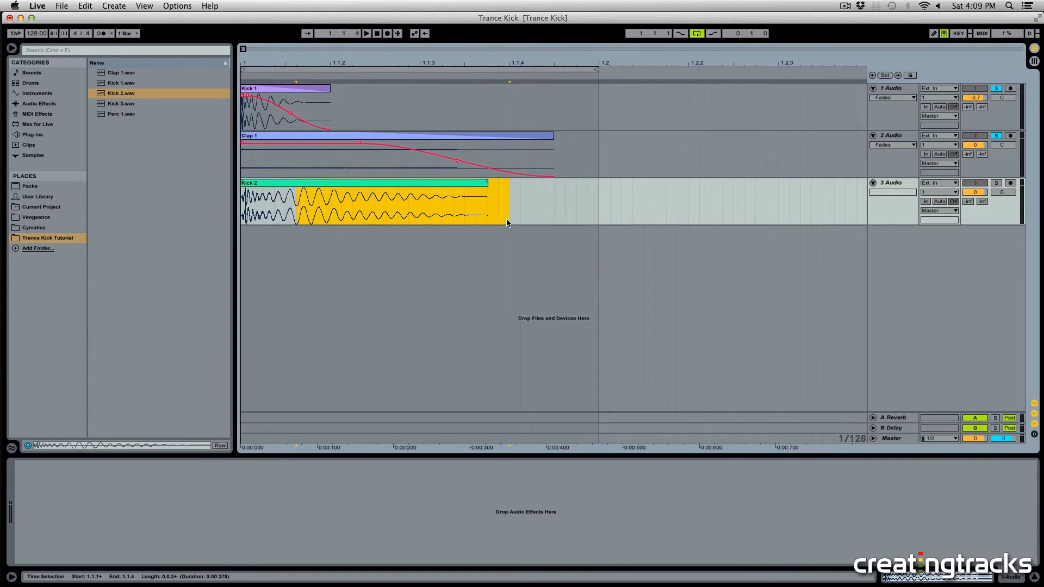
{"action": "left_click", "coordinate": [995, 183]}
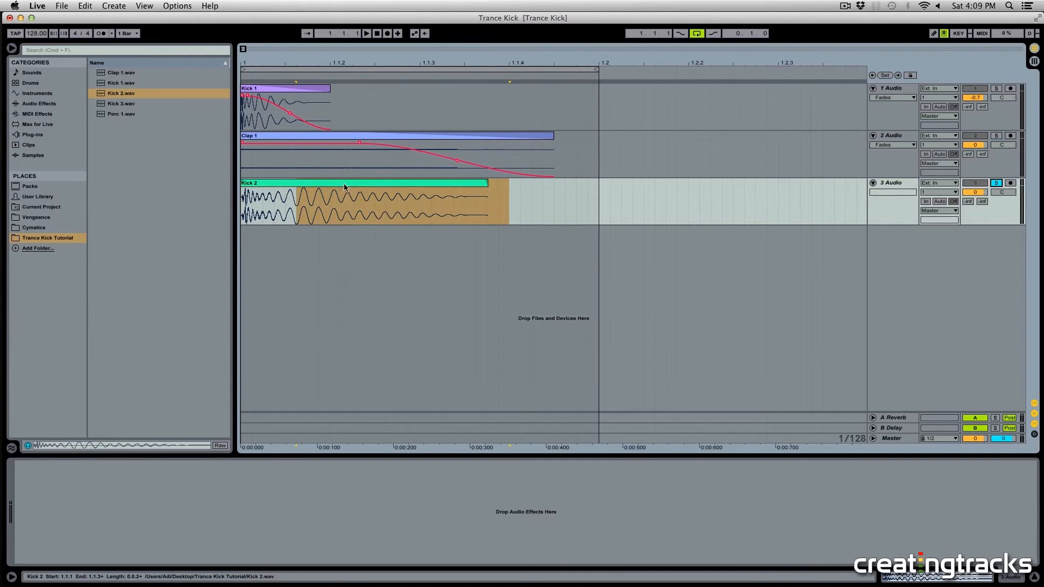
{"action": "left_click", "coordinate": [316, 183]}
{"action": "key", "text": "space"}
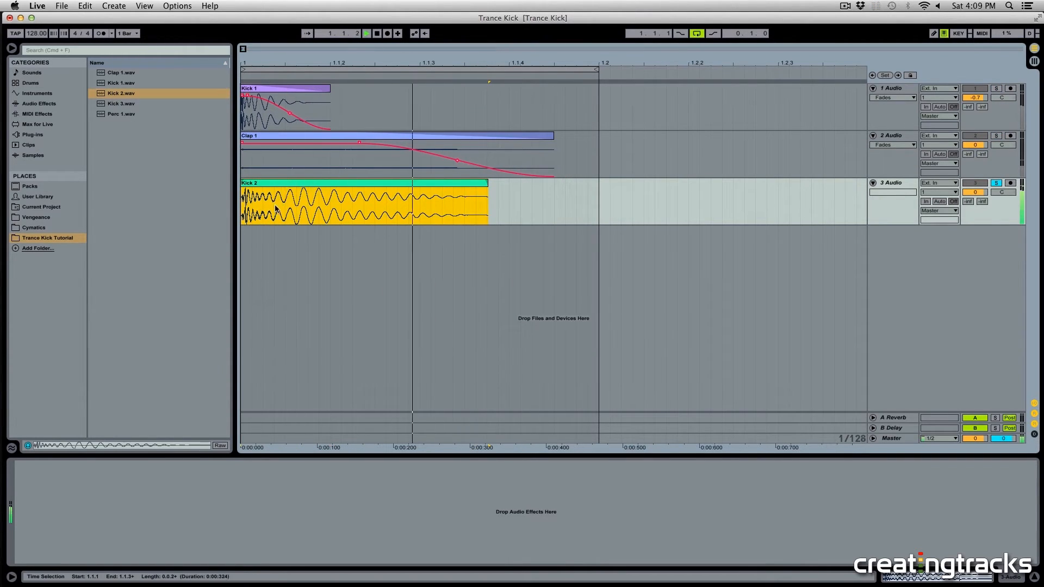
{"action": "key", "text": "space"}
{"action": "left_click_drag", "start_coordinate": [284, 206], "coordinate": [219, 207]}
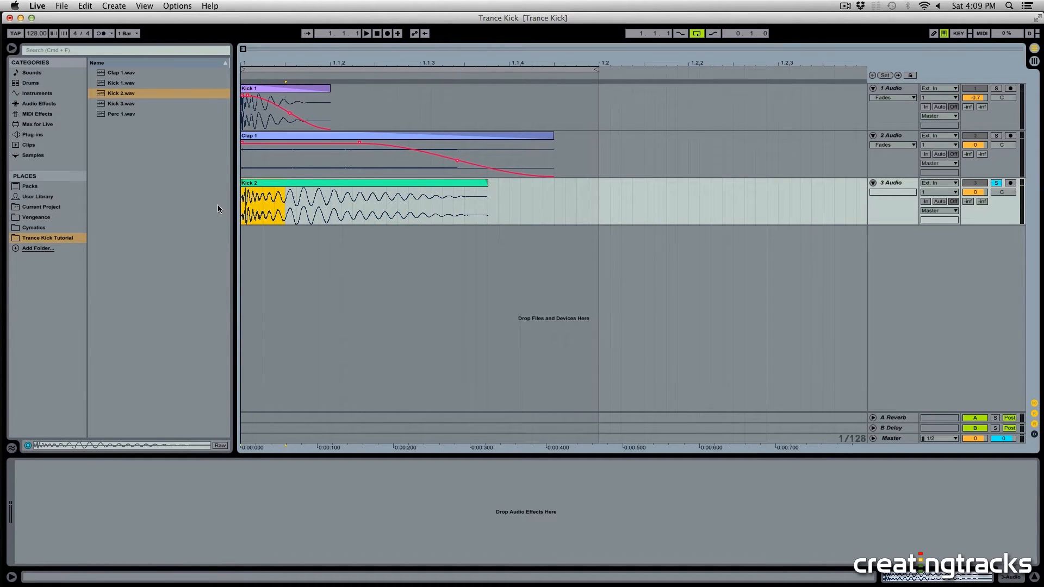
{"action": "key", "text": "Delete"}
Step: Show fades on the Kick 2 track and add a short fade-in and a longer fade-out to its clip
{"action": "left_click", "coordinate": [319, 184]}
{"action": "left_click", "coordinate": [914, 191]}
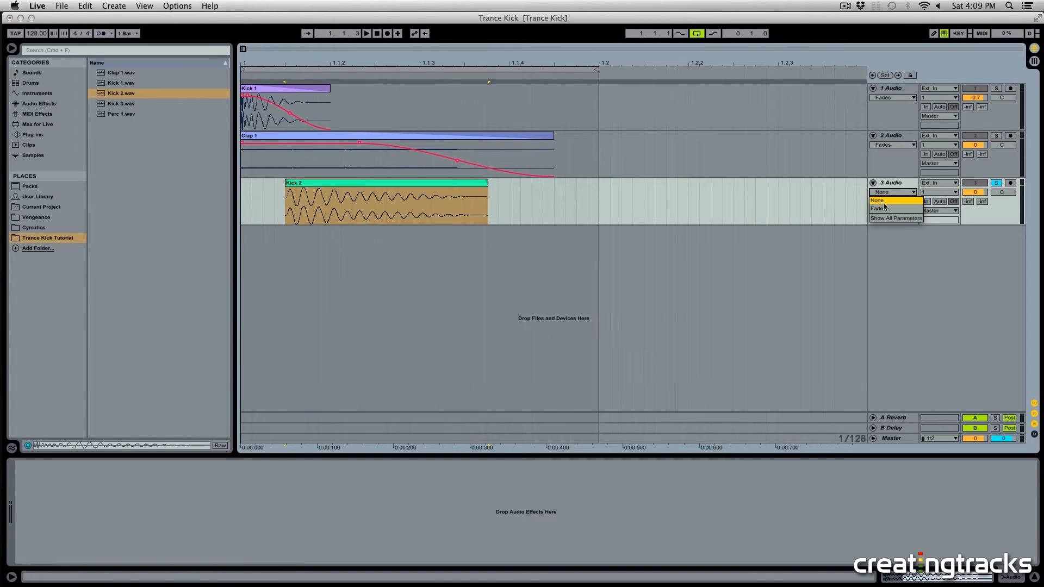
{"action": "left_click", "coordinate": [892, 201]}
{"action": "left_click_drag", "start_coordinate": [288, 190], "coordinate": [294, 191]}
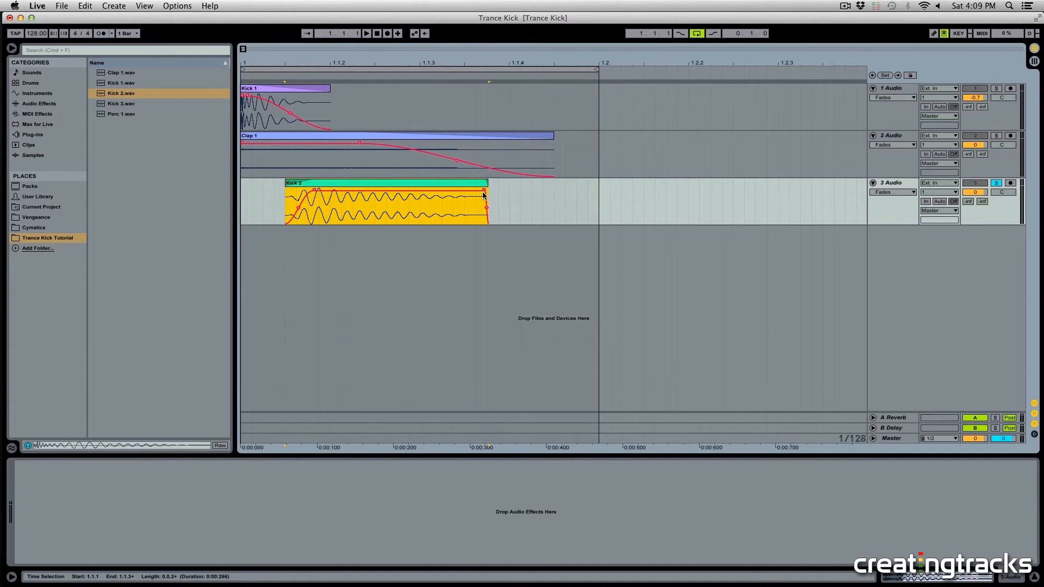
{"action": "left_click_drag", "start_coordinate": [424, 189], "coordinate": [410, 189]}
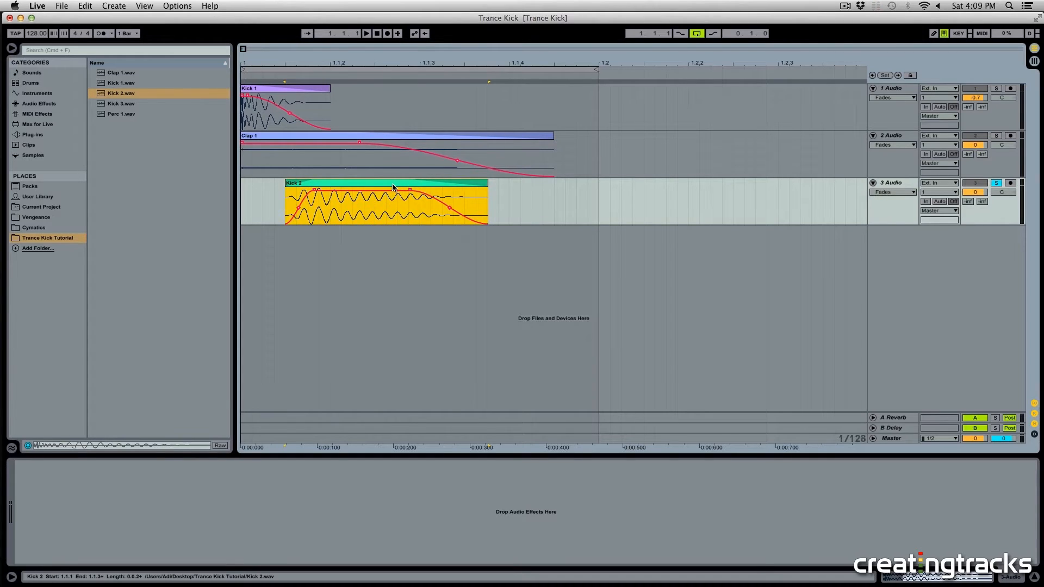
Step: Load EQ Eight onto the Kick 2 track and shape it into a low-pass filter around 100 Hz
{"action": "key", "text": "space"}
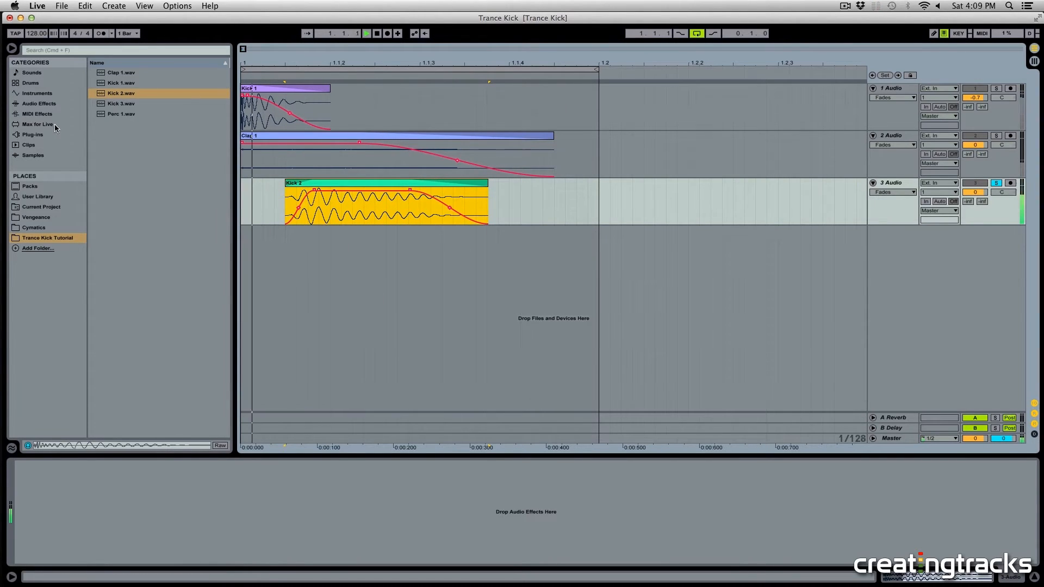
{"action": "key", "text": "space"}
{"action": "left_click", "coordinate": [37, 103]}
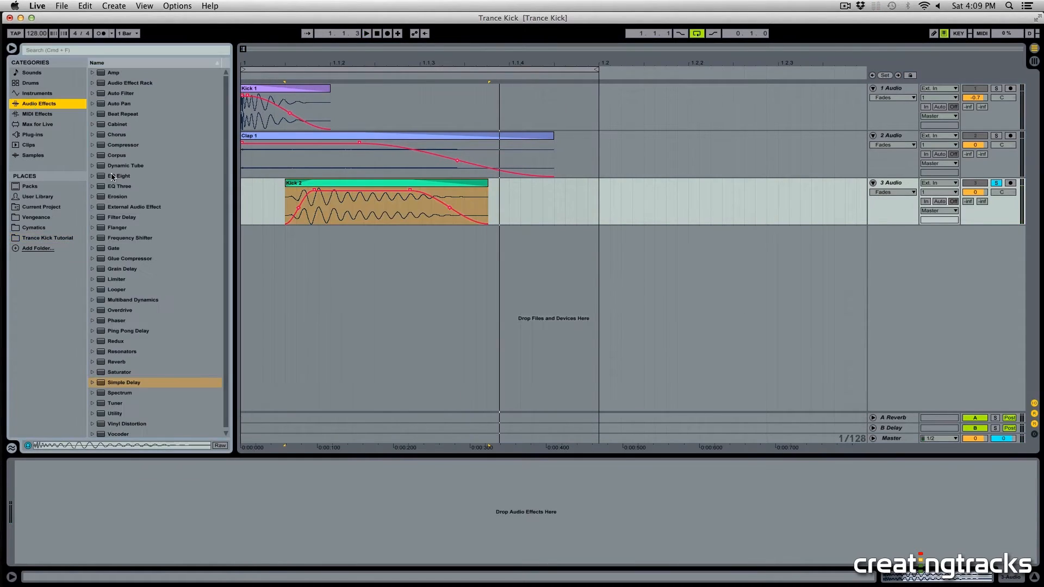
{"action": "left_click_drag", "start_coordinate": [111, 176], "coordinate": [301, 197]}
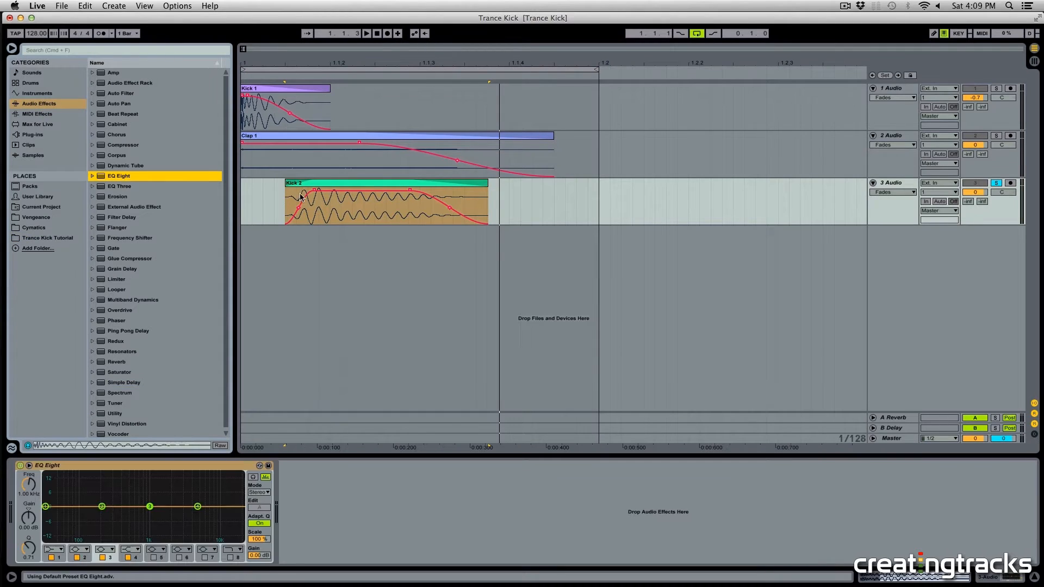
{"action": "left_click", "coordinate": [230, 558]}
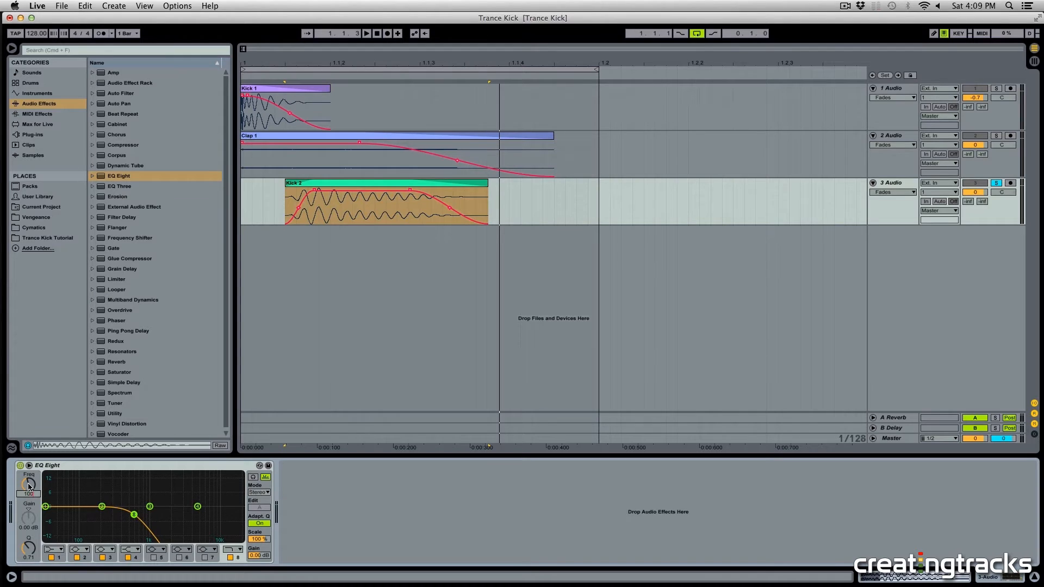
{"action": "key", "text": "space"}
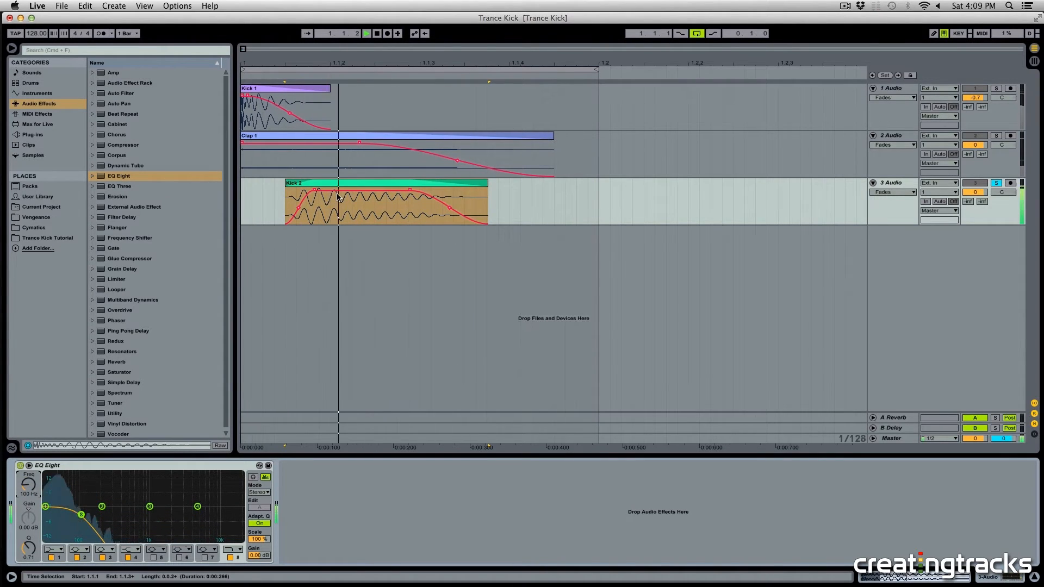
{"action": "key", "text": "space"}
Step: Move the Kick 2 clip to the start of the arrangement and unsolo the tracks
{"action": "left_click_drag", "start_coordinate": [369, 186], "coordinate": [325, 187]}
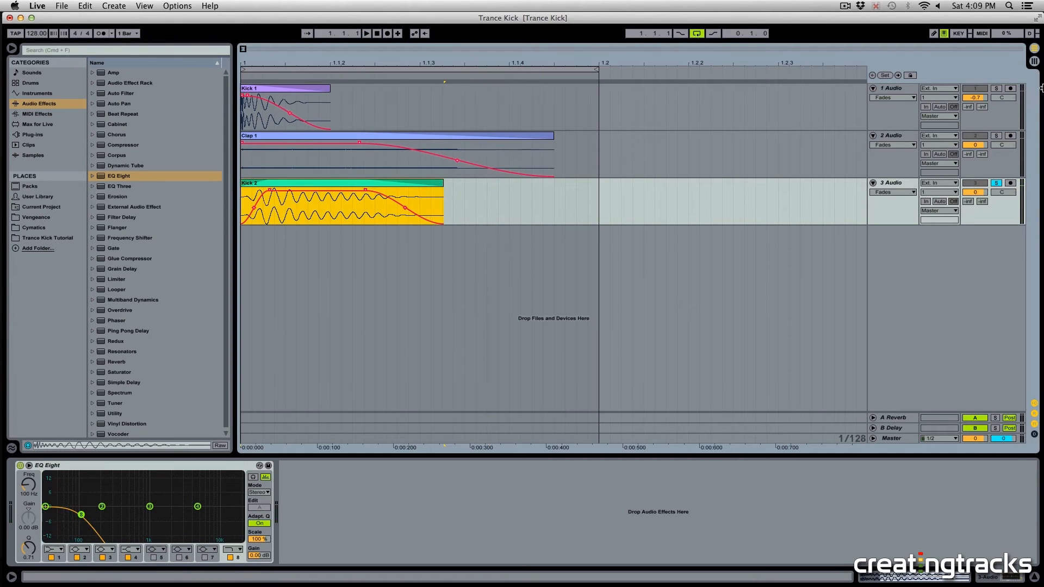
{"action": "left_click", "coordinate": [1000, 88]}
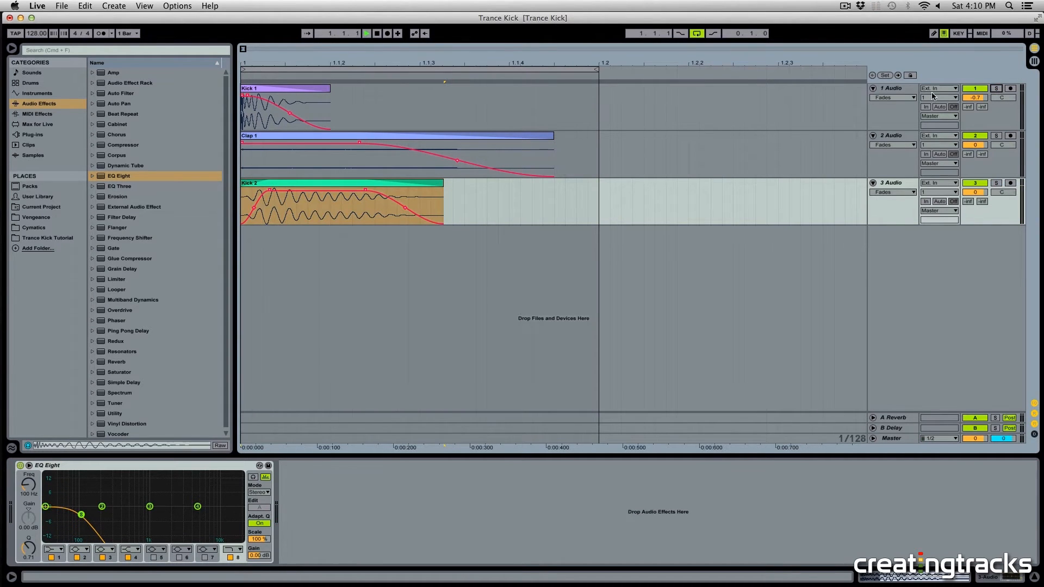
Step: Lower the clap track's volume to about -7.6 dB and play the layered kick
{"action": "left_click_drag", "start_coordinate": [976, 145], "coordinate": [975, 170]}
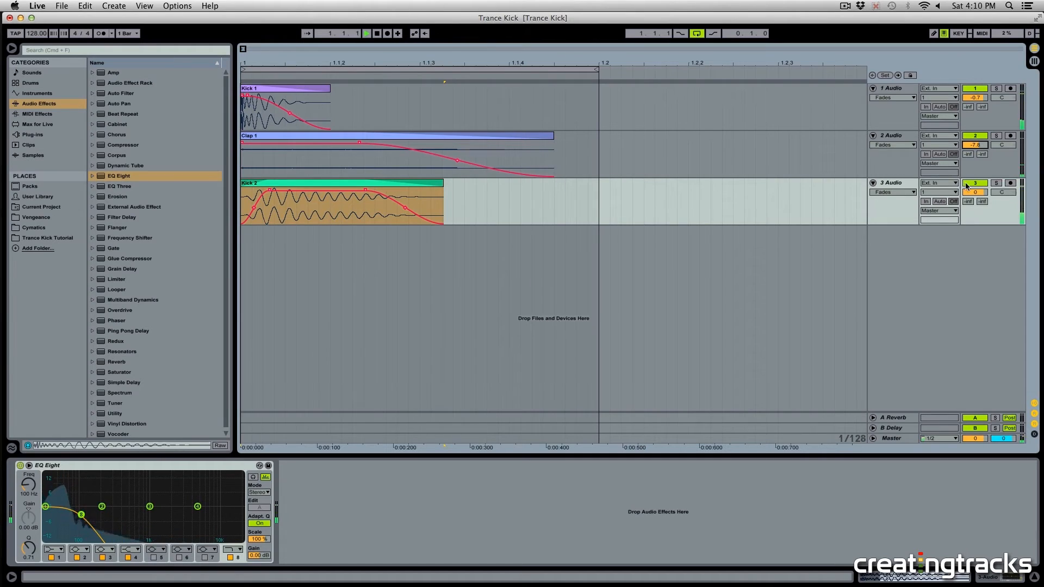
{"action": "key", "text": "space"}
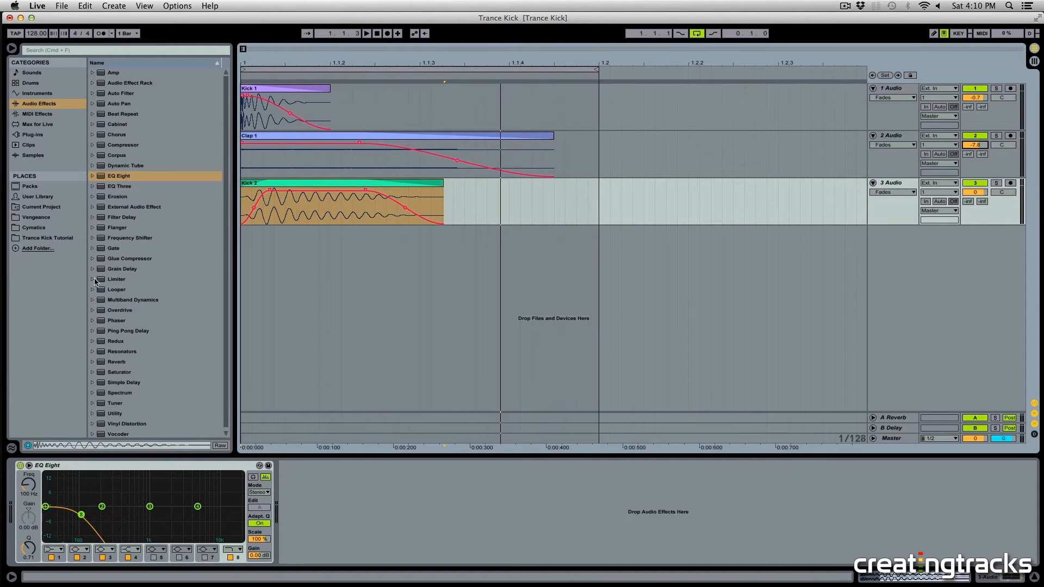
Step: Open the Clap 1 clip in the clip detail view
{"action": "left_click", "coordinate": [58, 240]}
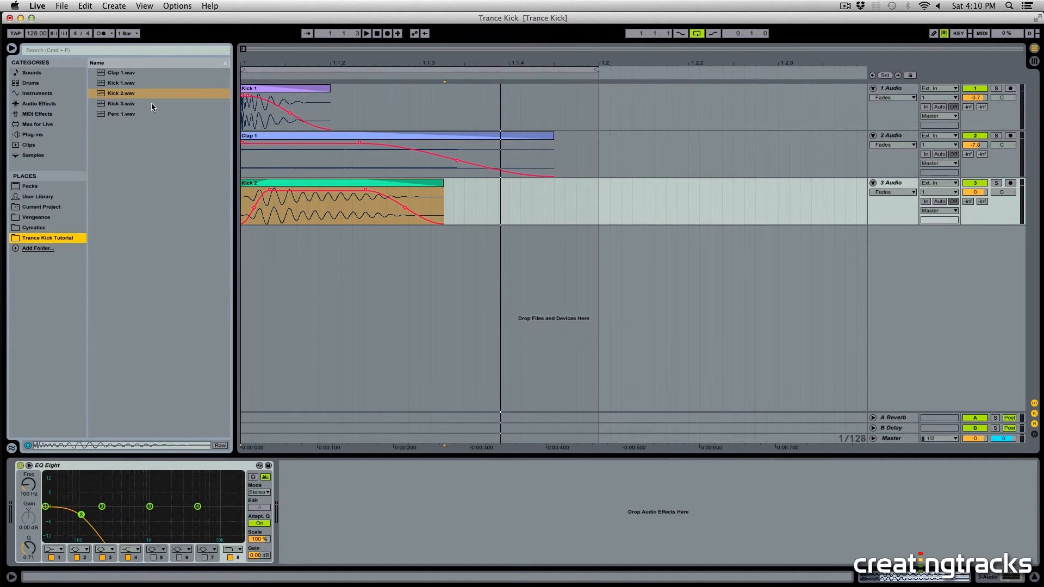
{"action": "left_click", "coordinate": [314, 214]}
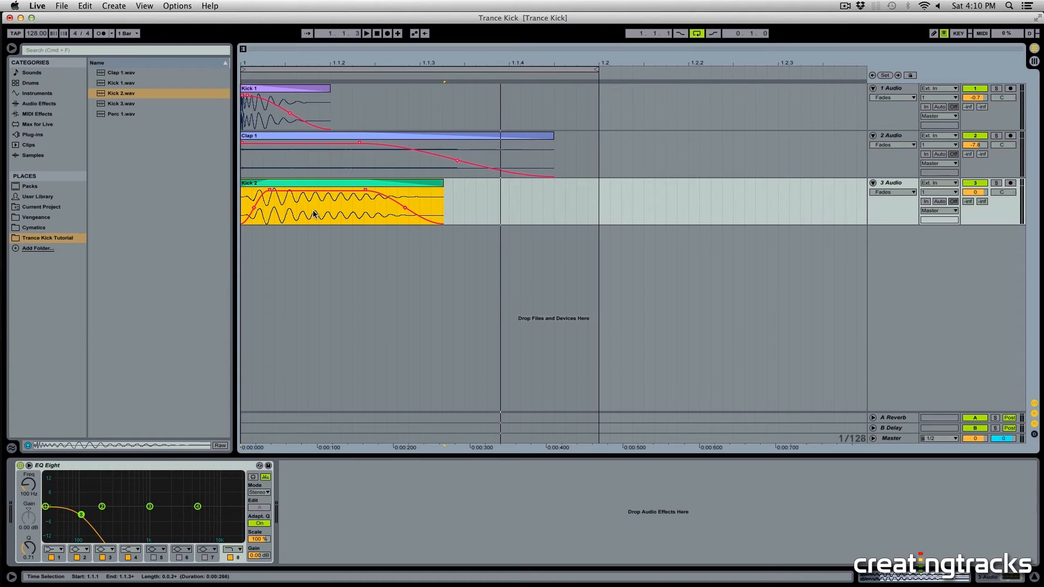
{"action": "left_click", "coordinate": [288, 166]}
{"action": "left_click", "coordinate": [279, 184]}
{"action": "left_click", "coordinate": [281, 136]}
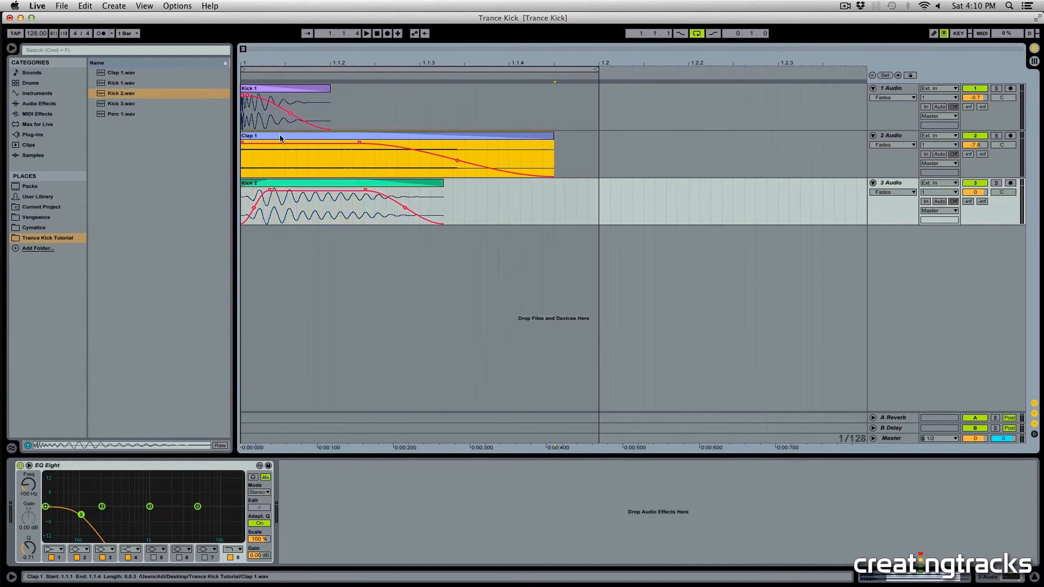
{"action": "double_click", "coordinate": [304, 138]}
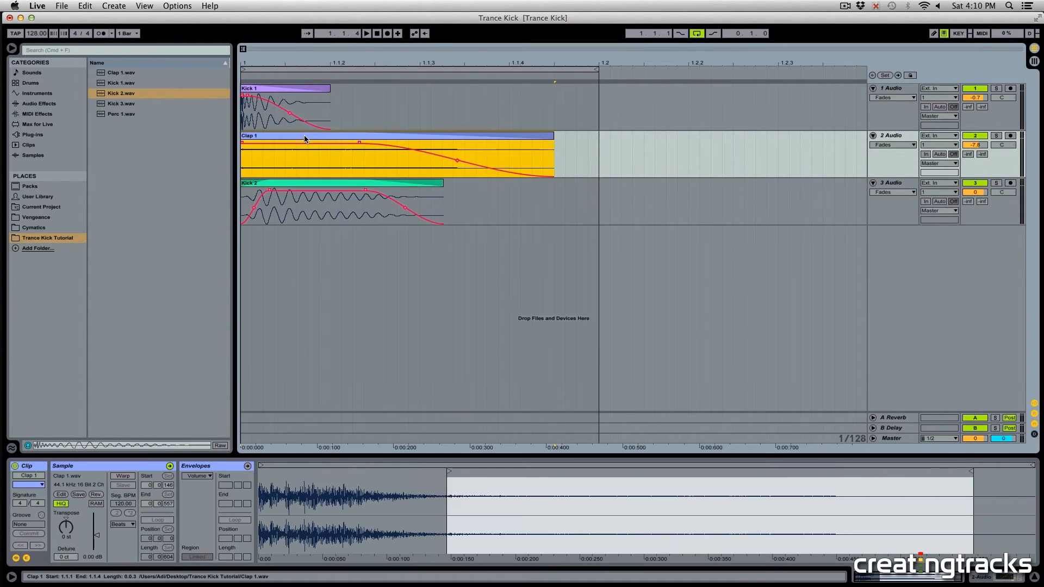
Step: Transpose the Clip 1 sample up to 13 semitones and play the layered kick to audition it
{"action": "left_click", "coordinate": [66, 527]}
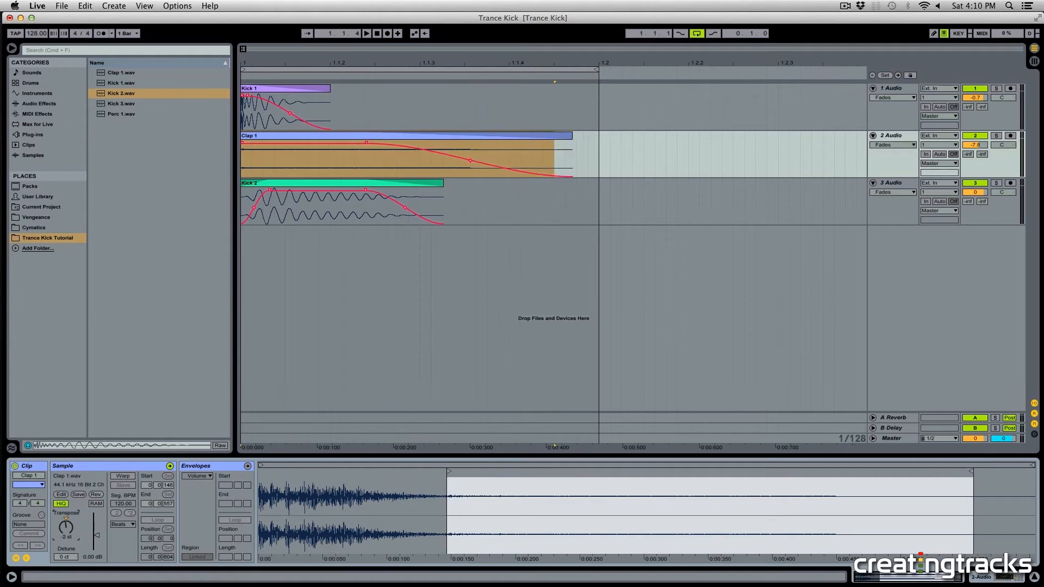
{"action": "key", "text": "space"}
{"action": "left_click_drag", "start_coordinate": [65, 528], "coordinate": [66, 508]}
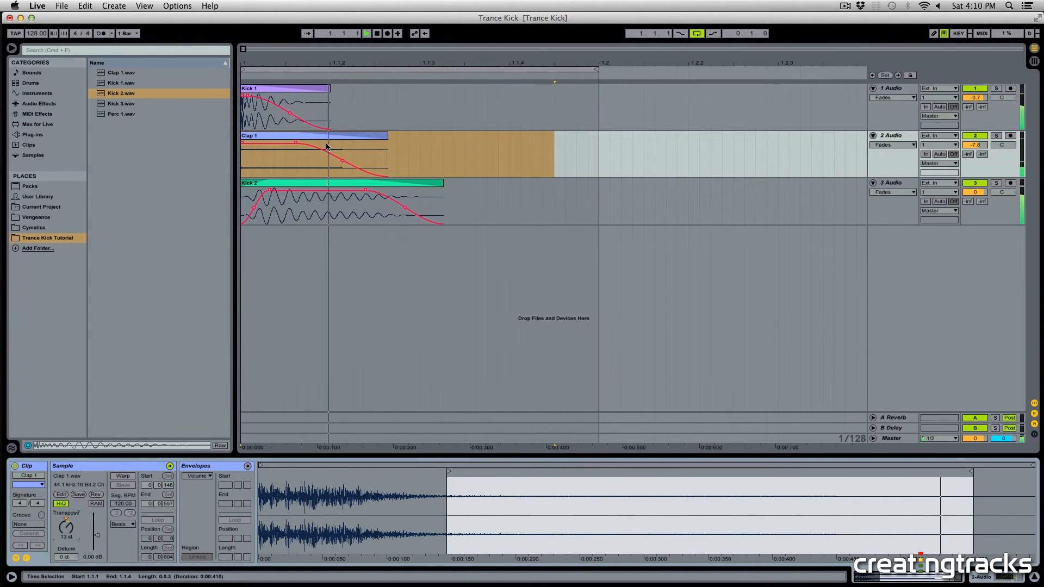
{"action": "left_click", "coordinate": [287, 174]}
{"action": "key", "text": "space"}
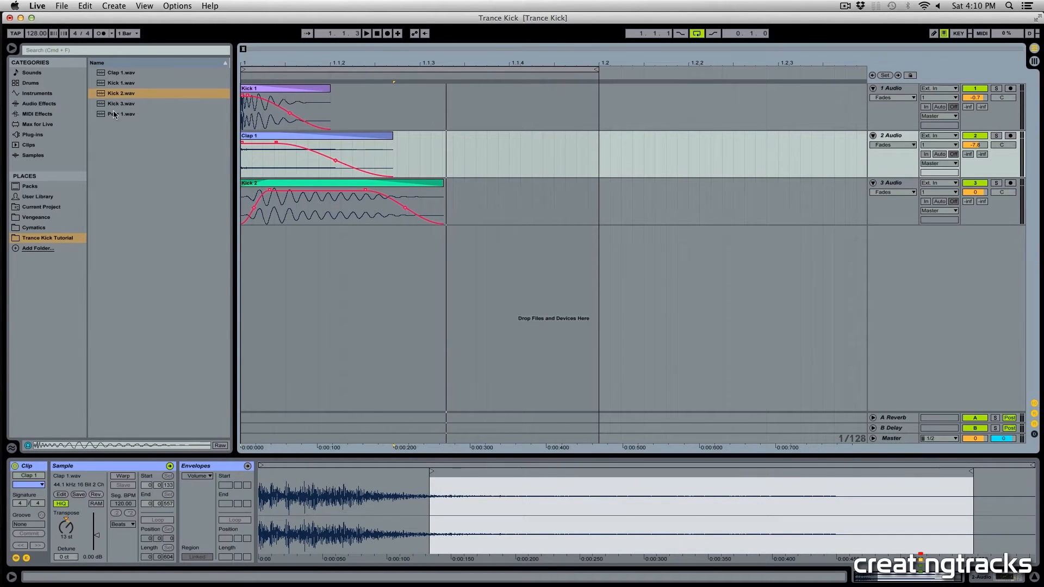
Step: Add the Kick 3.wav sample to a new audio track at the start of the arrangement
{"action": "left_click", "coordinate": [115, 107]}
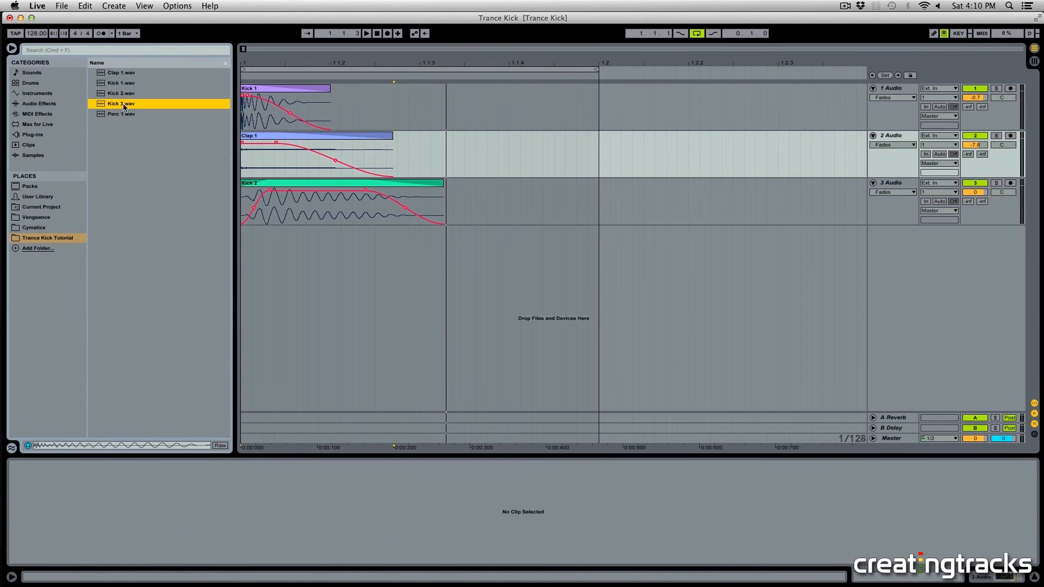
{"action": "left_click_drag", "start_coordinate": [116, 107], "coordinate": [246, 255]}
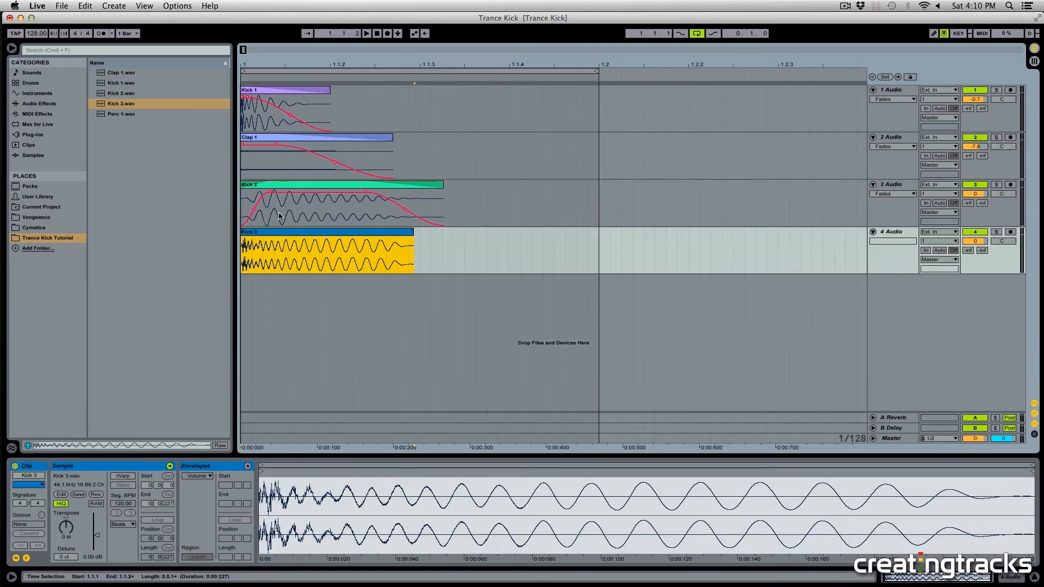
{"action": "mouse_move", "coordinate": [271, 186]}
{"action": "left_mouse_down"}
{"action": "mouse_move", "coordinate": [289, 188]}
{"action": "mouse_move", "coordinate": [273, 187]}
{"action": "left_mouse_up"}
{"action": "left_click", "coordinate": [269, 238]}
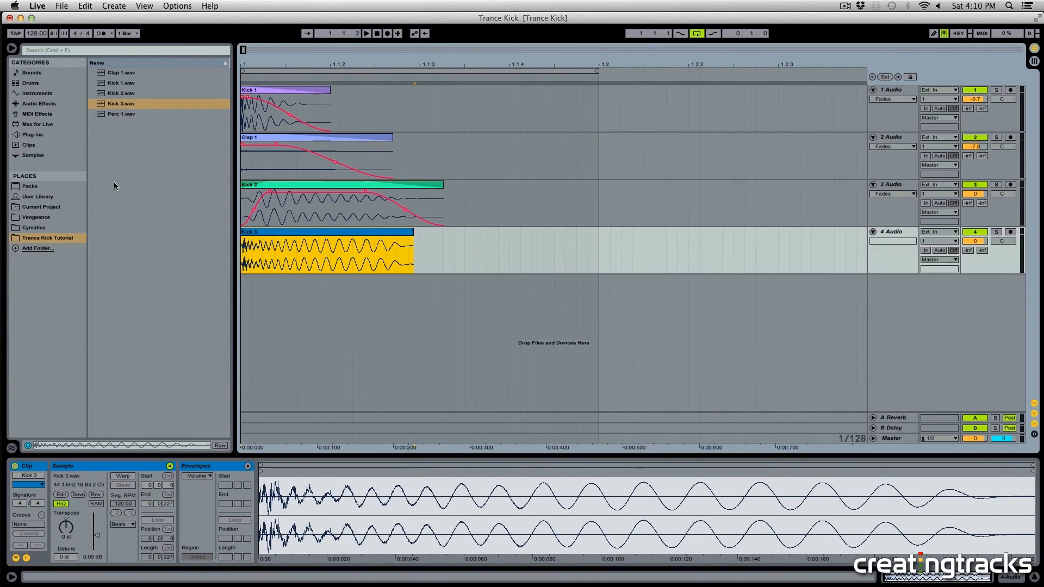
{"action": "left_click", "coordinate": [297, 267]}
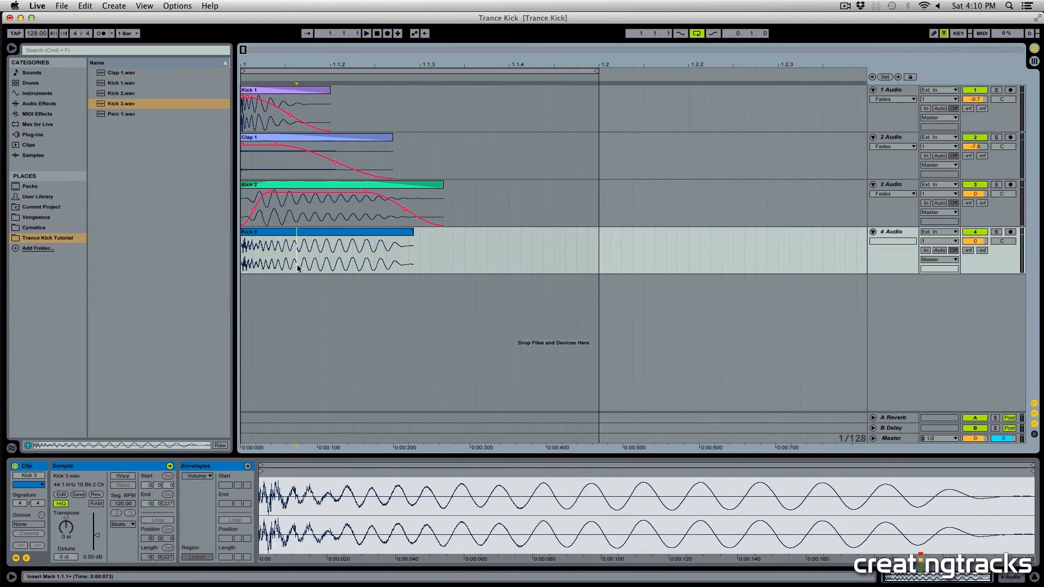
Step: Load EQ Eight onto the Kick 3 track, then solo that track and play it
{"action": "left_click", "coordinate": [43, 104]}
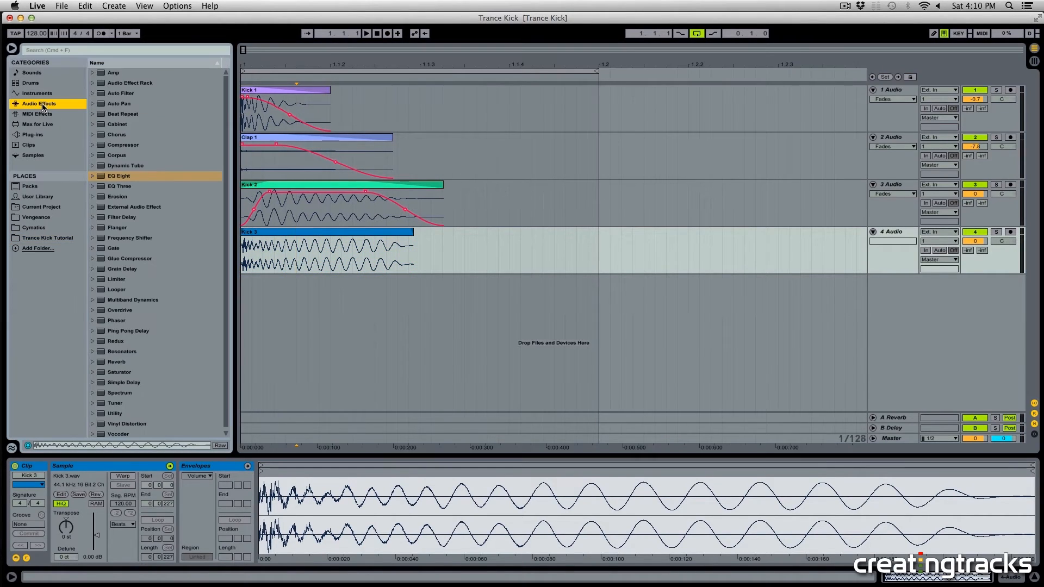
{"action": "left_click_drag", "start_coordinate": [125, 176], "coordinate": [304, 259]}
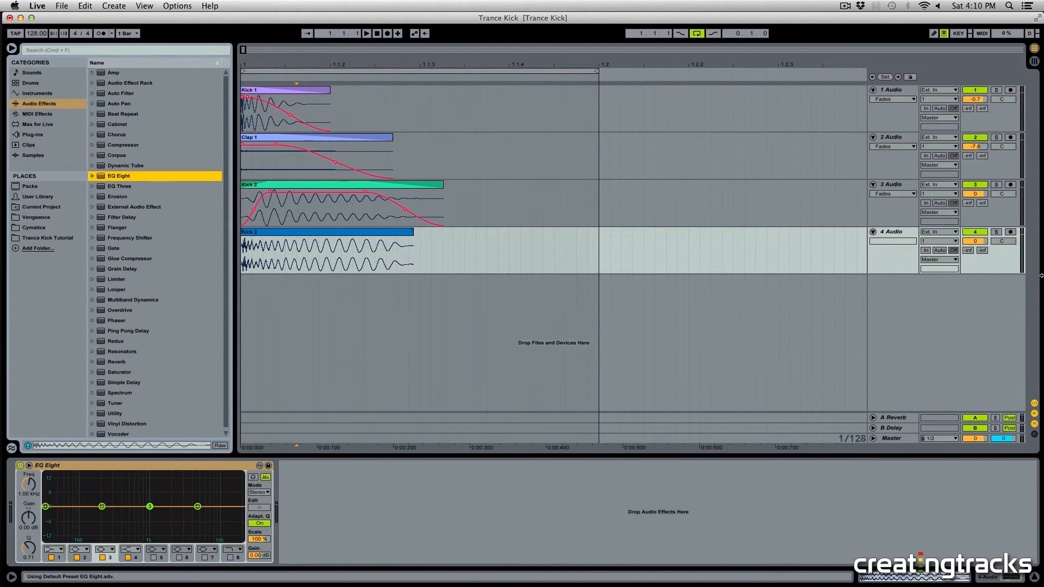
{"action": "left_click", "coordinate": [996, 233]}
{"action": "key", "text": "space"}
{"action": "left_click", "coordinate": [333, 233]}
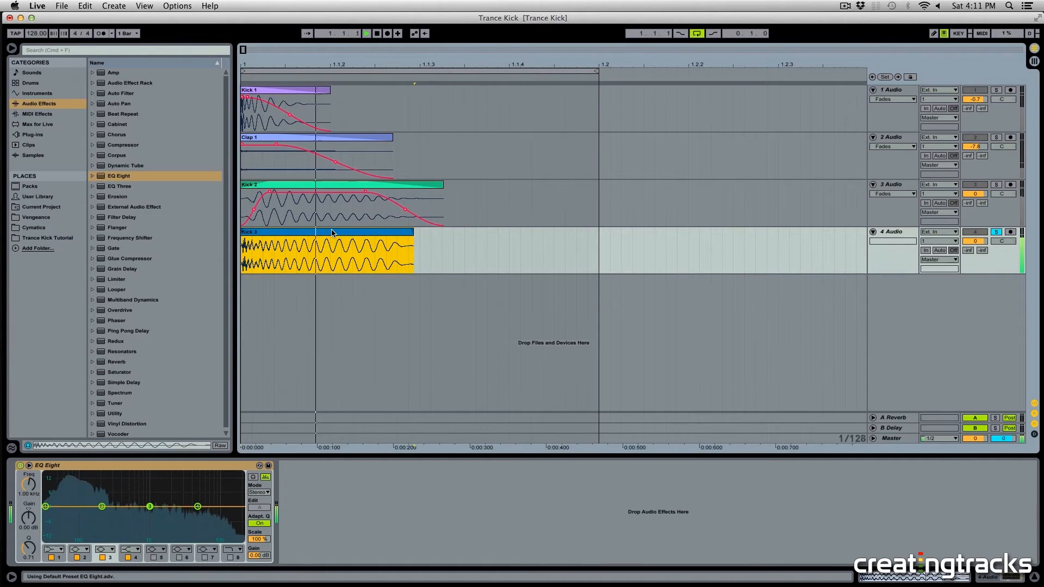
Step: Show the Kick 3 track's fades and pull the clip's fade-out back to start near the clip's beginning
{"action": "left_click", "coordinate": [893, 242]}
{"action": "left_click", "coordinate": [892, 250]}
{"action": "key", "text": "space"}
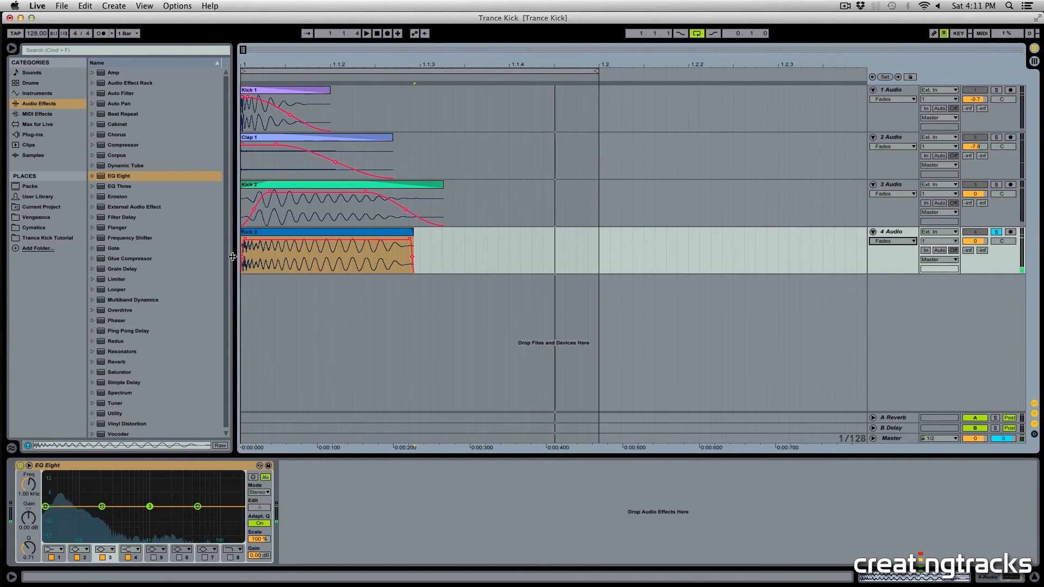
{"action": "left_click", "coordinate": [246, 241]}
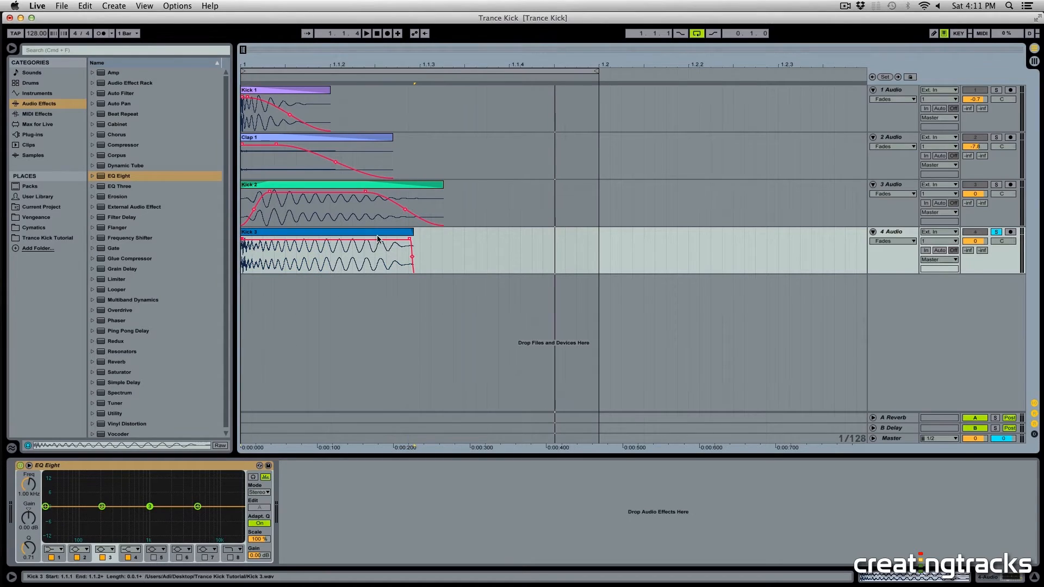
{"action": "left_click_drag", "start_coordinate": [409, 240], "coordinate": [265, 243]}
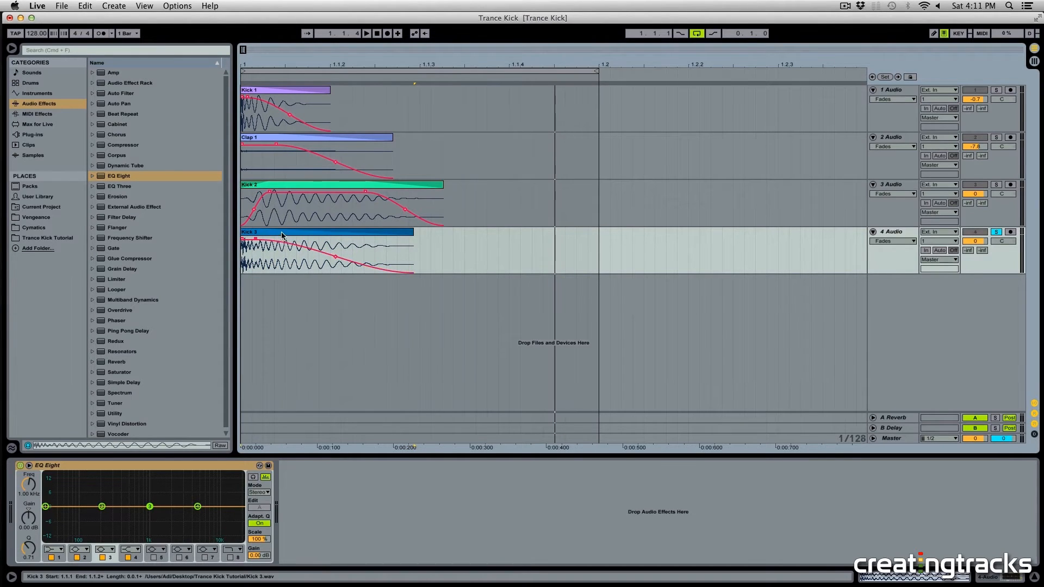
{"action": "left_click", "coordinate": [282, 235]}
{"action": "key", "text": "space"}
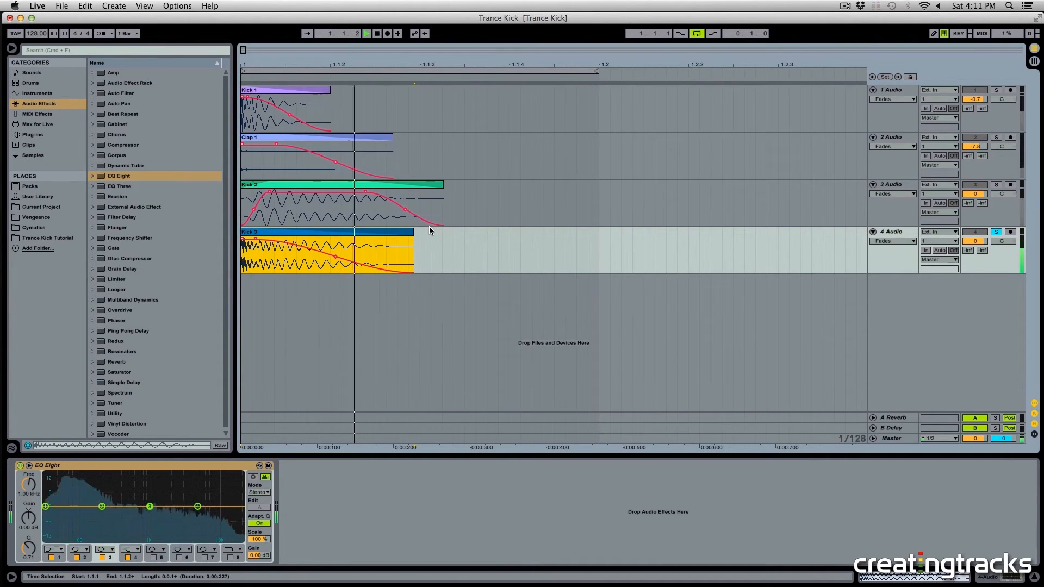
{"action": "key", "text": "space"}
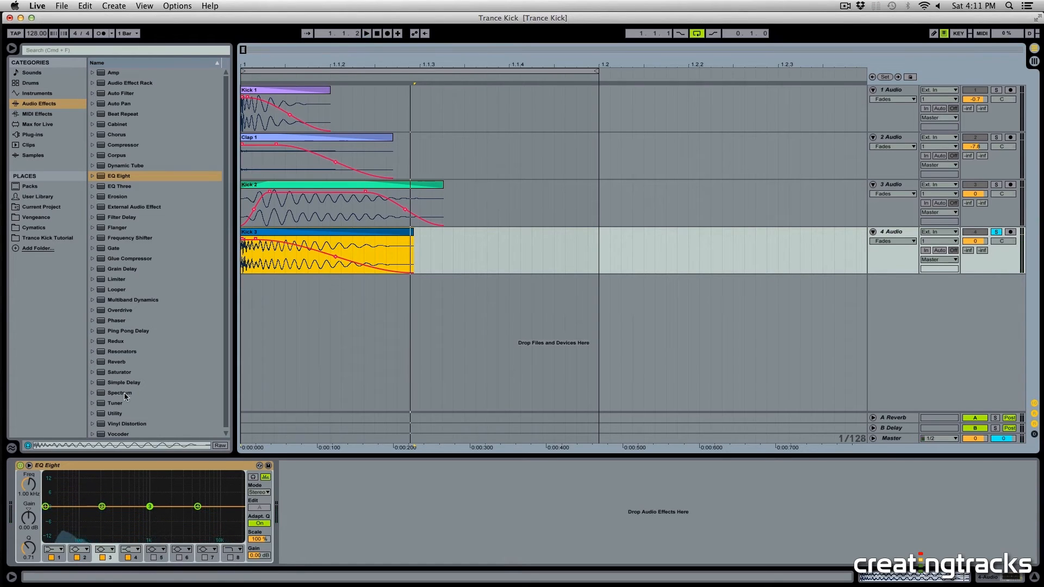
Step: Switch the first band of Kick 3's EQ Eight to a high-pass filter at 80 Hz
{"action": "left_click", "coordinate": [57, 550]}
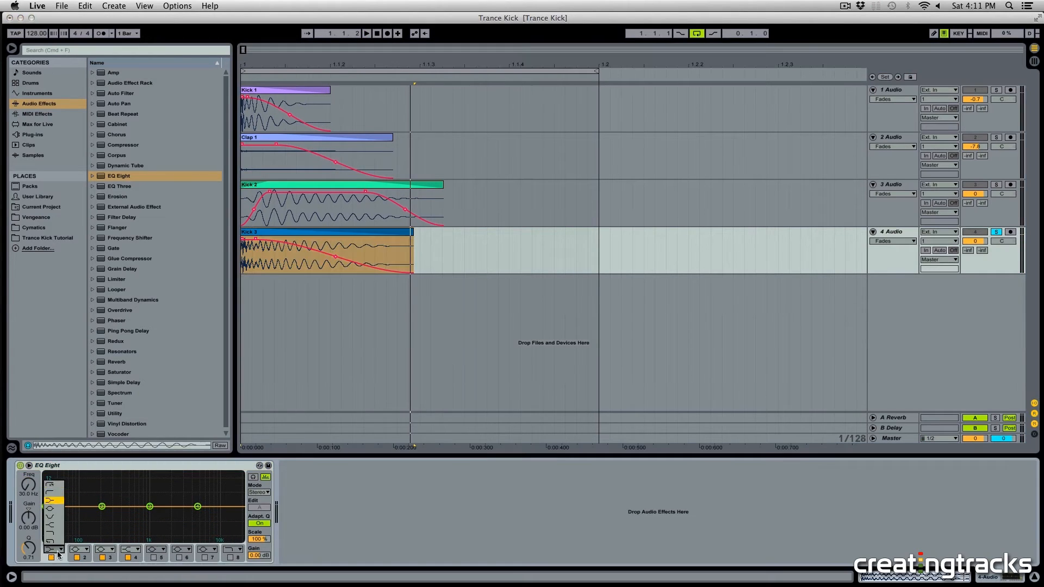
{"action": "left_click", "coordinate": [55, 485]}
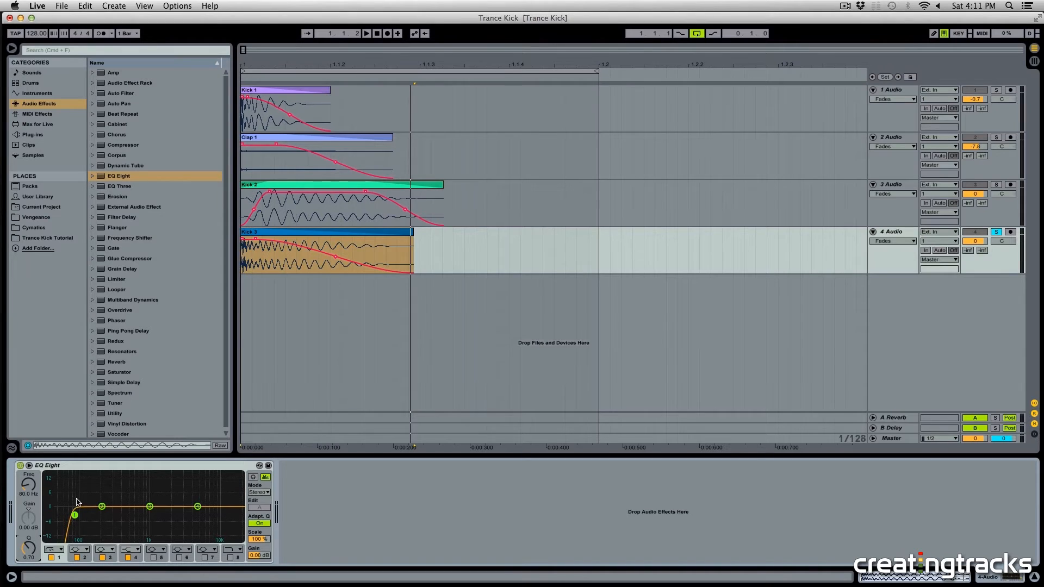
Step: Make the low-pass filter on the Kick 2 track's EQ Eight steeper
{"action": "left_click", "coordinate": [297, 204]}
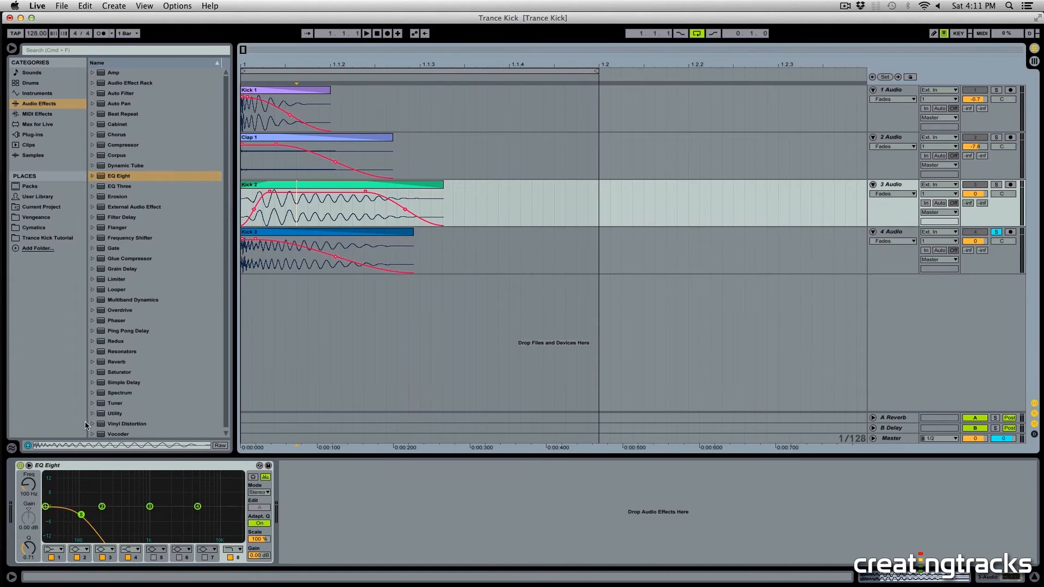
{"action": "left_click", "coordinate": [80, 514]}
{"action": "left_click", "coordinate": [238, 550]}
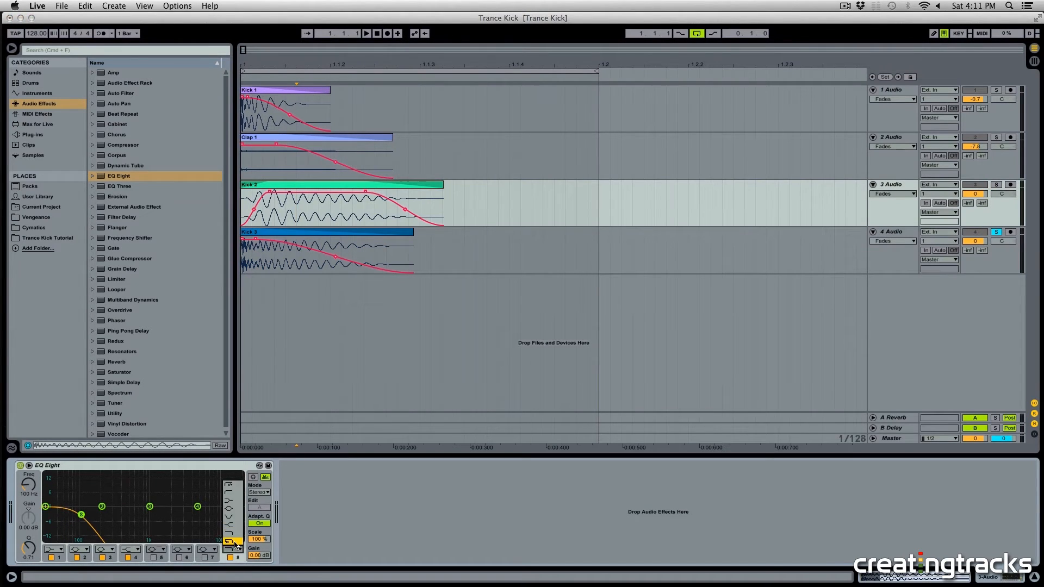
{"action": "left_click", "coordinate": [235, 545]}
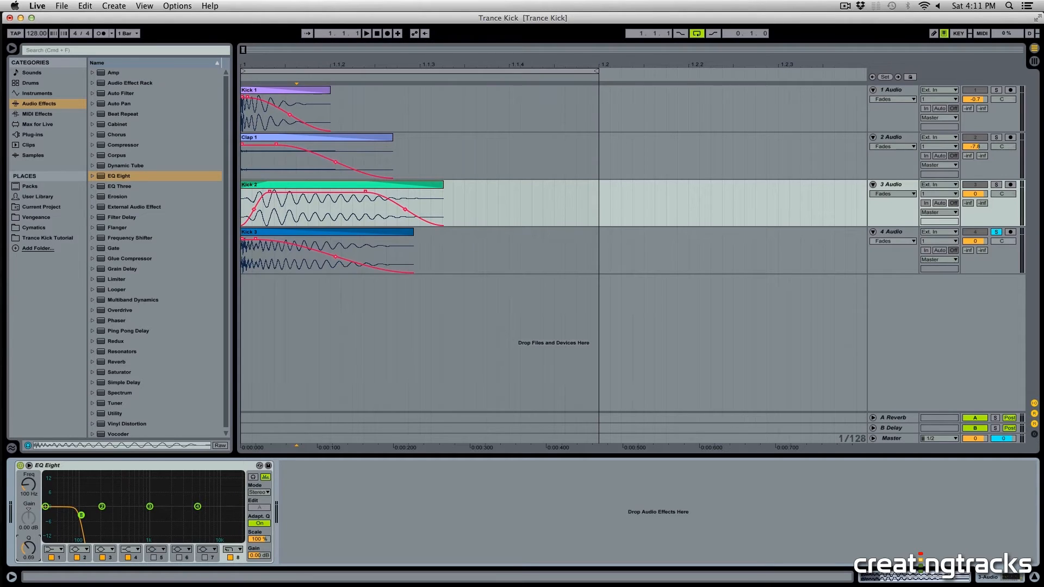
Step: Compare the EQ Eight settings of the Kick 3 and Kick 2 tracks and play the kick
{"action": "left_click", "coordinate": [275, 264]}
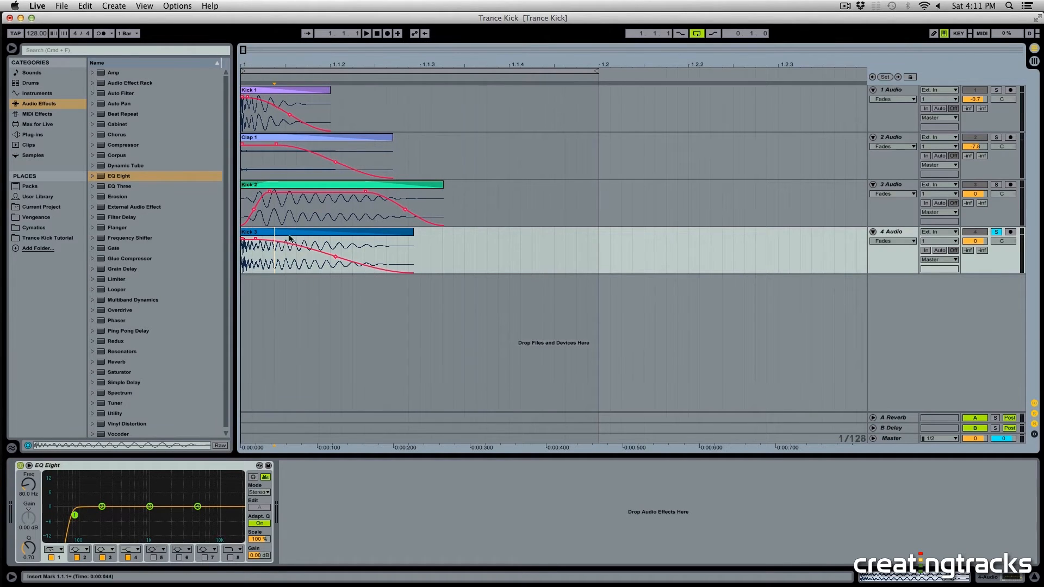
{"action": "left_click", "coordinate": [318, 210]}
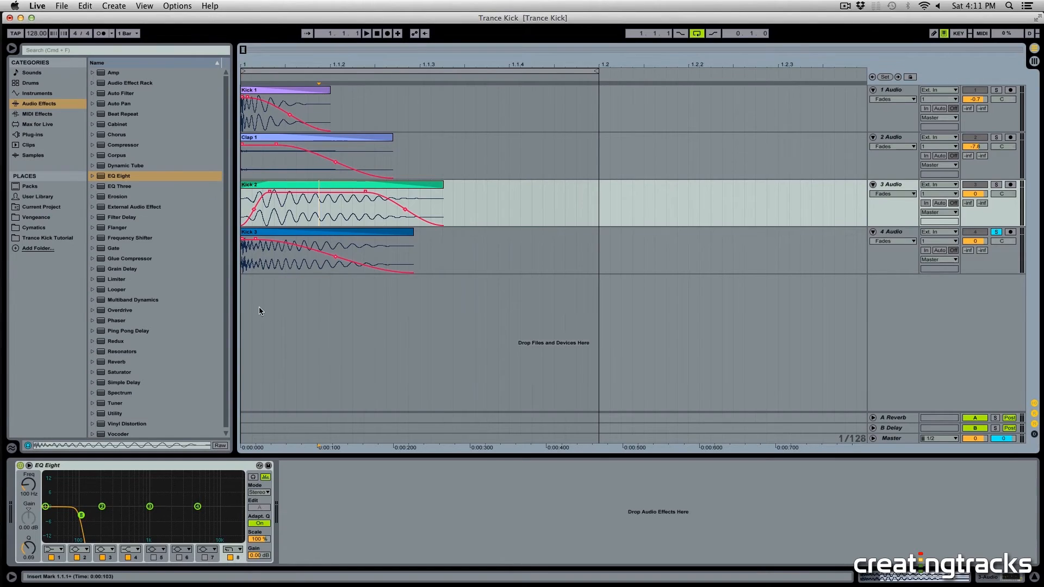
{"action": "left_click", "coordinate": [279, 247]}
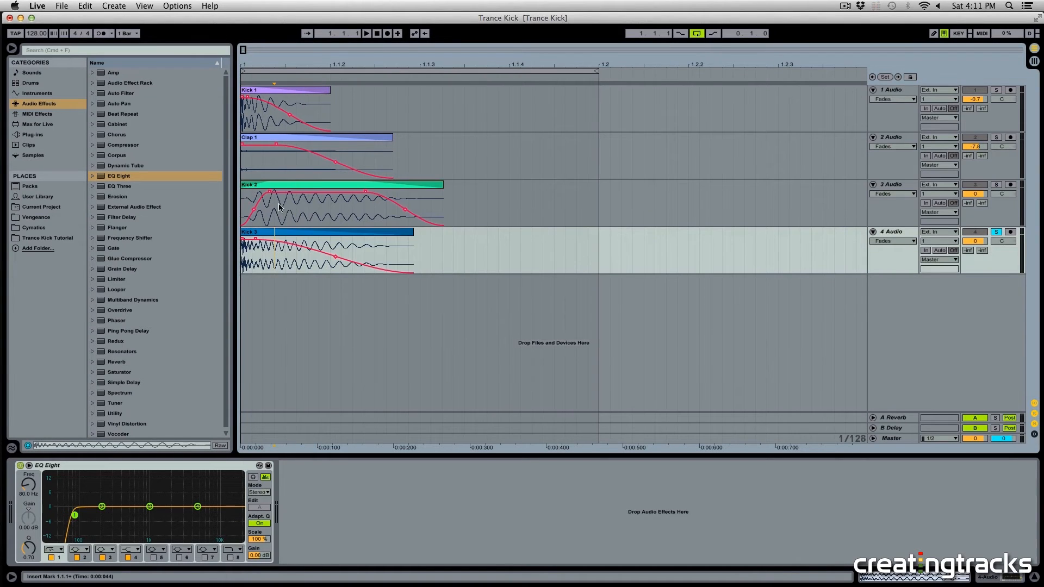
{"action": "left_click", "coordinate": [283, 209]}
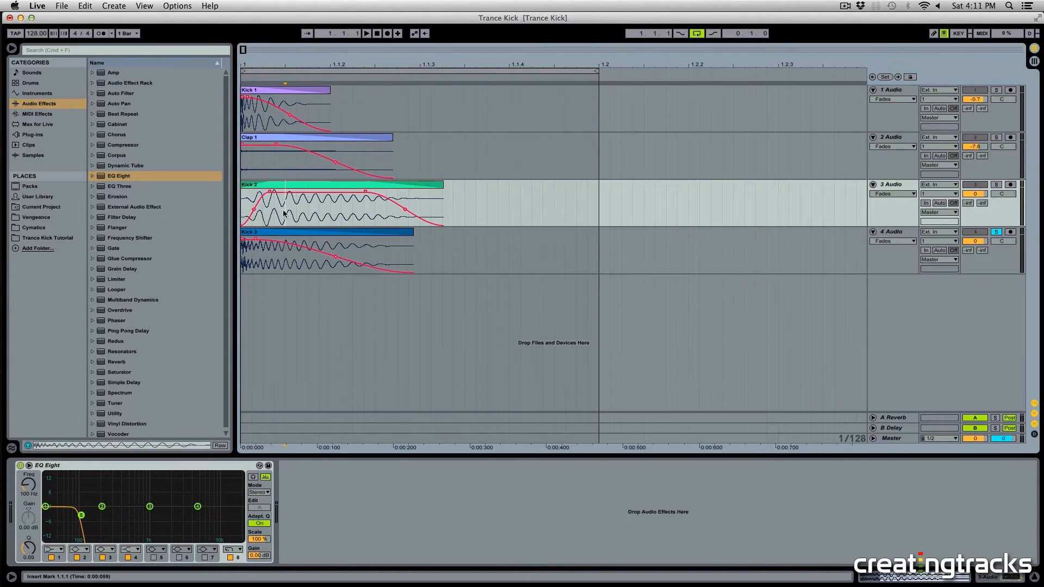
{"action": "left_click", "coordinate": [276, 232]}
{"action": "left_click", "coordinate": [266, 218]}
{"action": "left_click", "coordinate": [278, 233]}
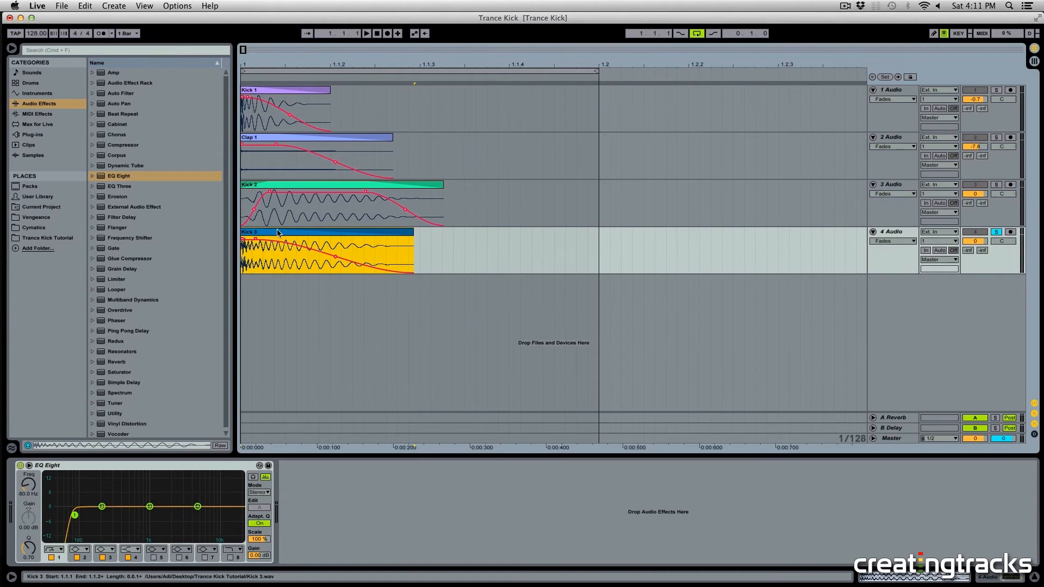
{"action": "key", "text": "space"}
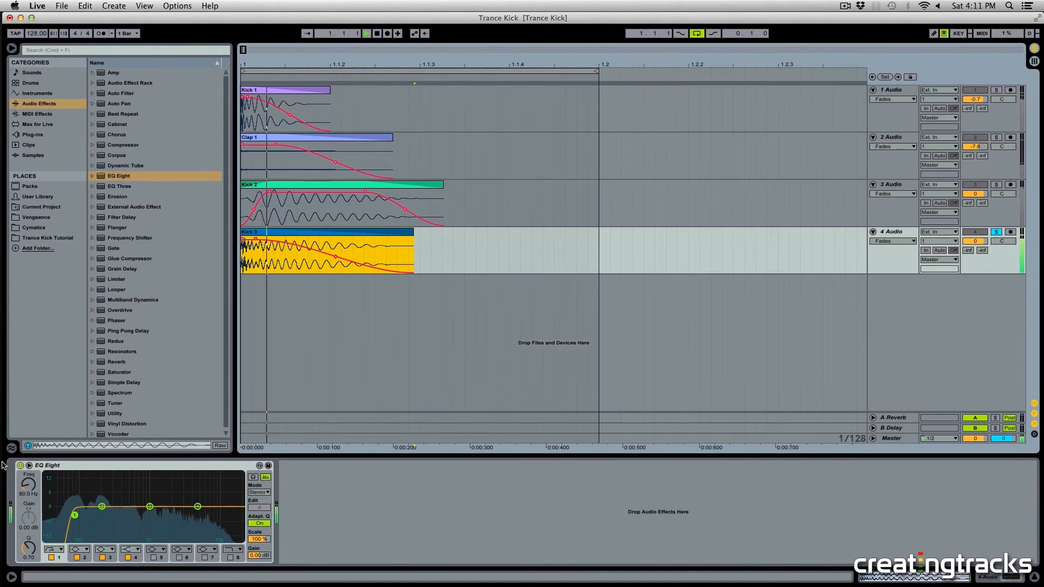
Step: Toggle Kick 3's EQ Eight off and back on to compare the sound
{"action": "left_click", "coordinate": [20, 465]}
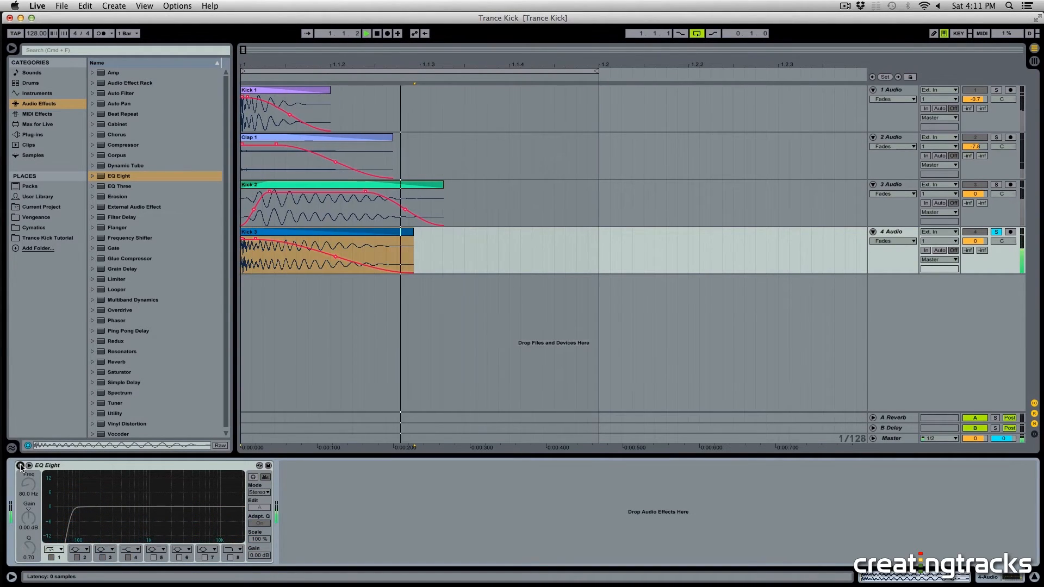
{"action": "left_click", "coordinate": [20, 466]}
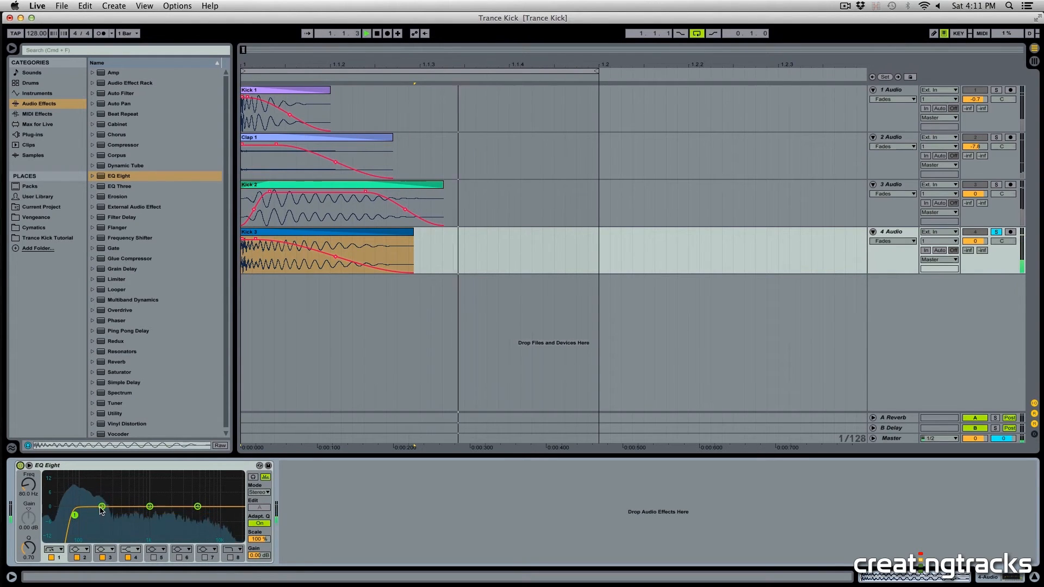
{"action": "key", "text": "space"}
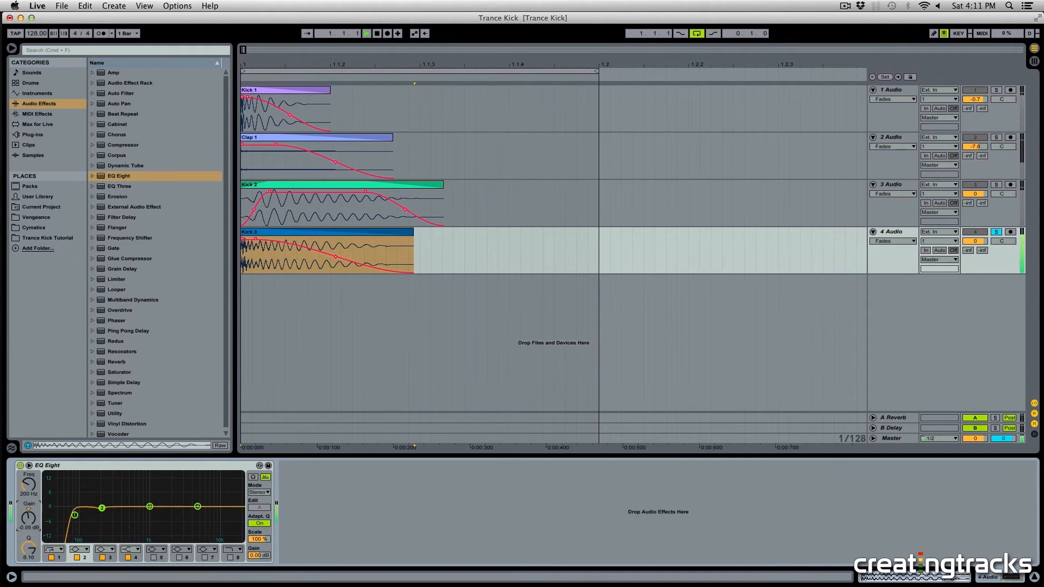
Step: Cut band 2 of Kick 3's EQ around 200 Hz by about 4.5 dB and play the result
{"action": "left_click_drag", "start_coordinate": [29, 518], "coordinate": [29, 550]}
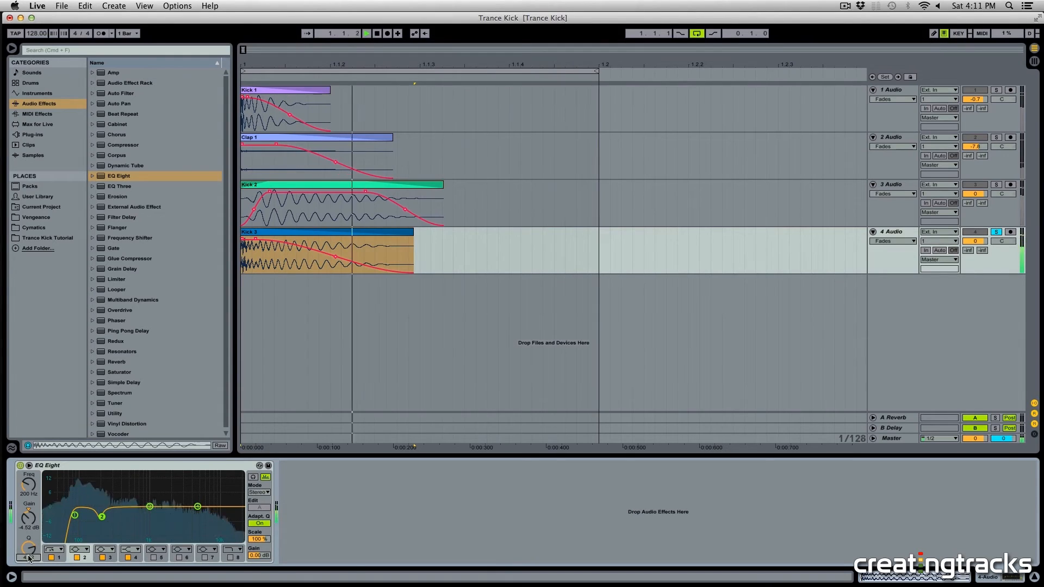
{"action": "key", "text": "space"}
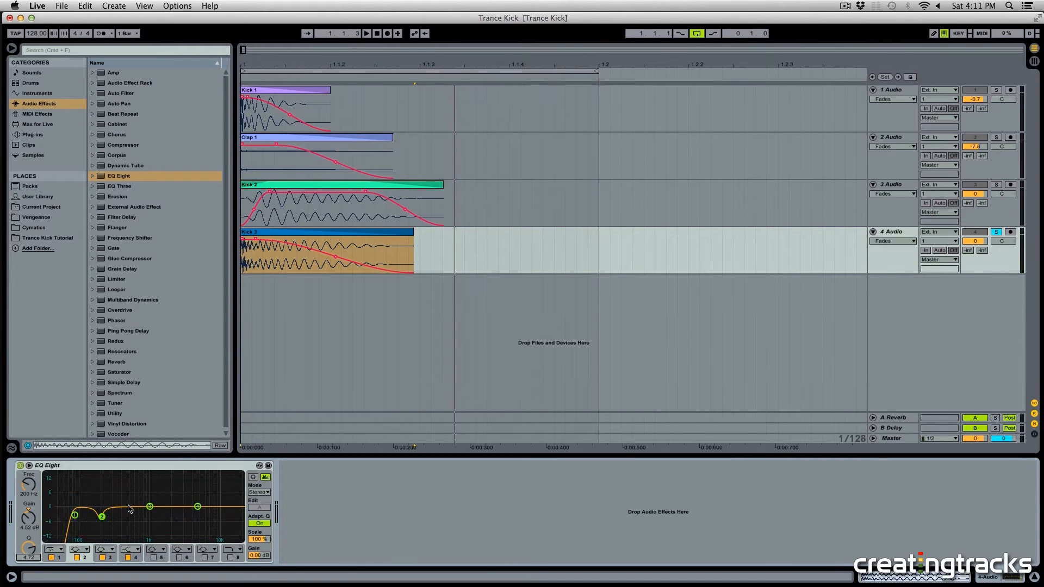
{"action": "key", "text": "space"}
Step: Set a narrow cut with band 3 near 590 Hz, about -4.2 dB, and move band 4 to about 4.3 kHz
{"action": "left_click_drag", "start_coordinate": [147, 506], "coordinate": [134, 480]}
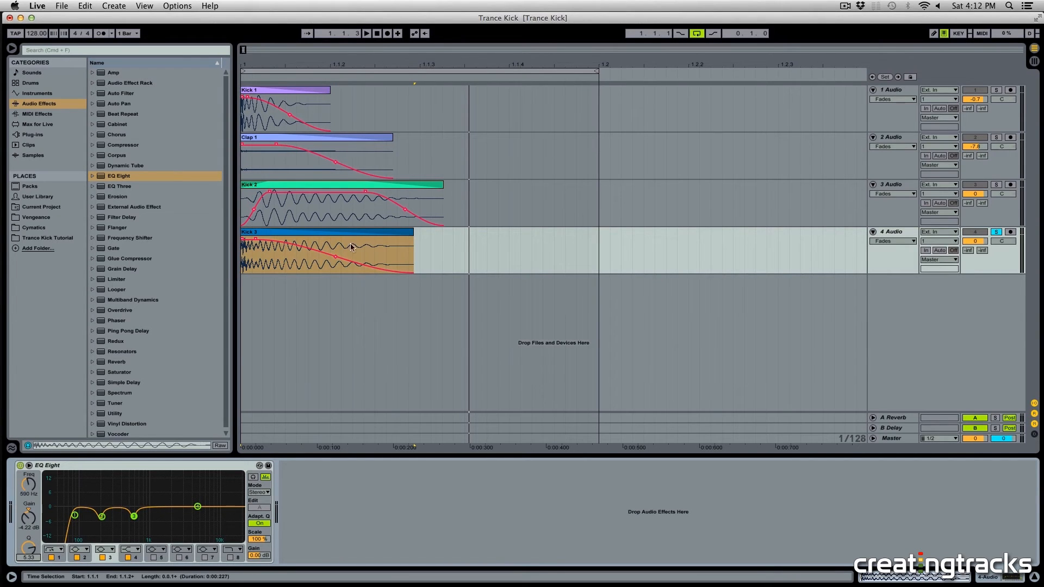
{"action": "key", "text": "space"}
{"action": "left_click", "coordinate": [197, 506]}
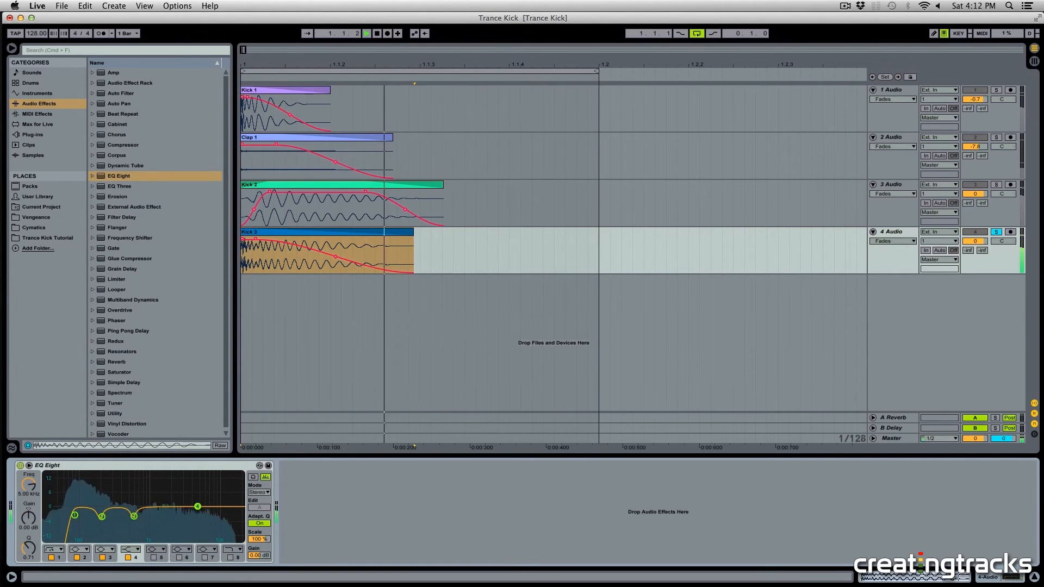
{"action": "left_click_drag", "start_coordinate": [193, 502], "coordinate": [193, 505]}
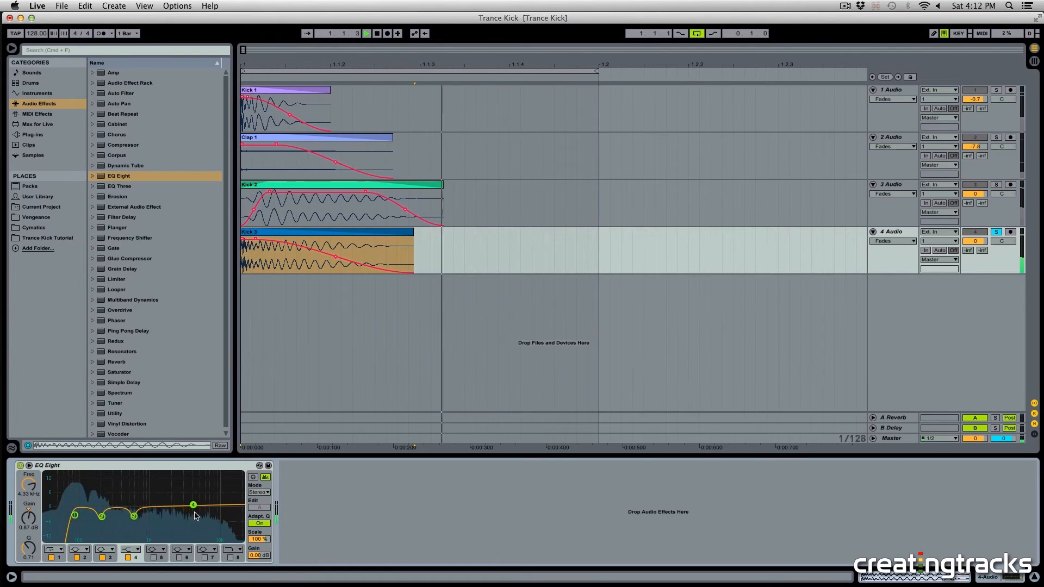
{"action": "key", "text": "space"}
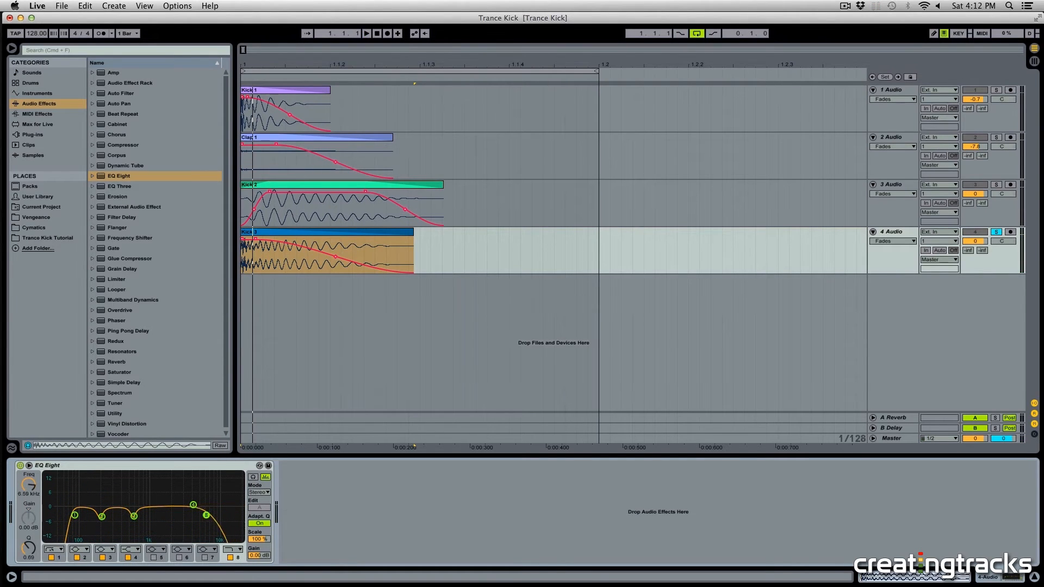
Step: Lower band 4 of Kick 3's EQ Eight to about 2.64 kHz and play the kick
{"action": "key", "text": "space"}
{"action": "left_click_drag", "start_coordinate": [192, 514], "coordinate": [178, 515]}
{"action": "key", "text": "space"}
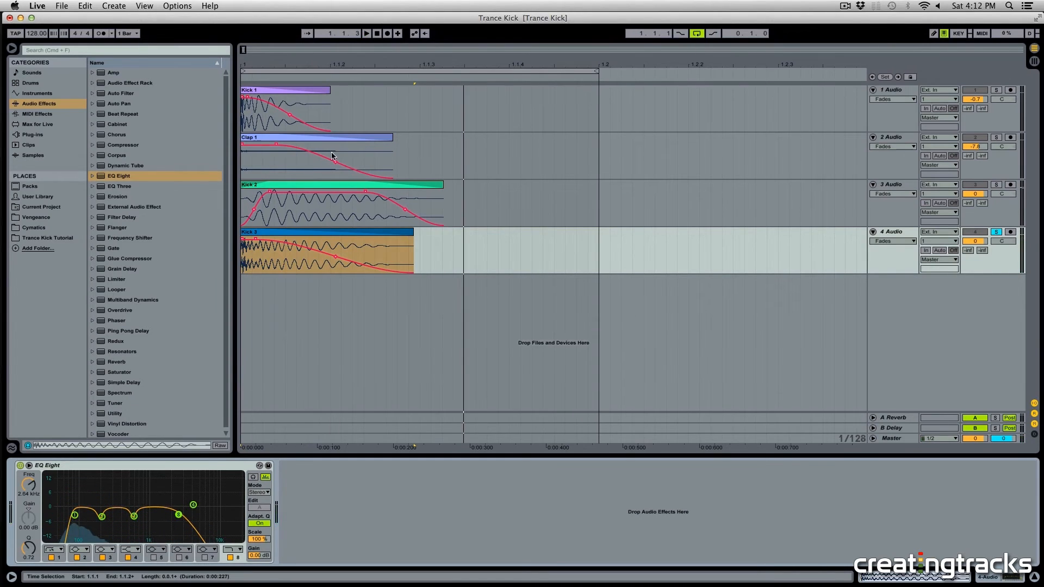
Step: Solo the Kick 1, Clap 1 and Kick 3 tracks and play them together
{"action": "left_click_drag", "start_coordinate": [431, 158], "coordinate": [284, 109]}
{"action": "left_click_drag", "start_coordinate": [376, 143], "coordinate": [362, 140]}
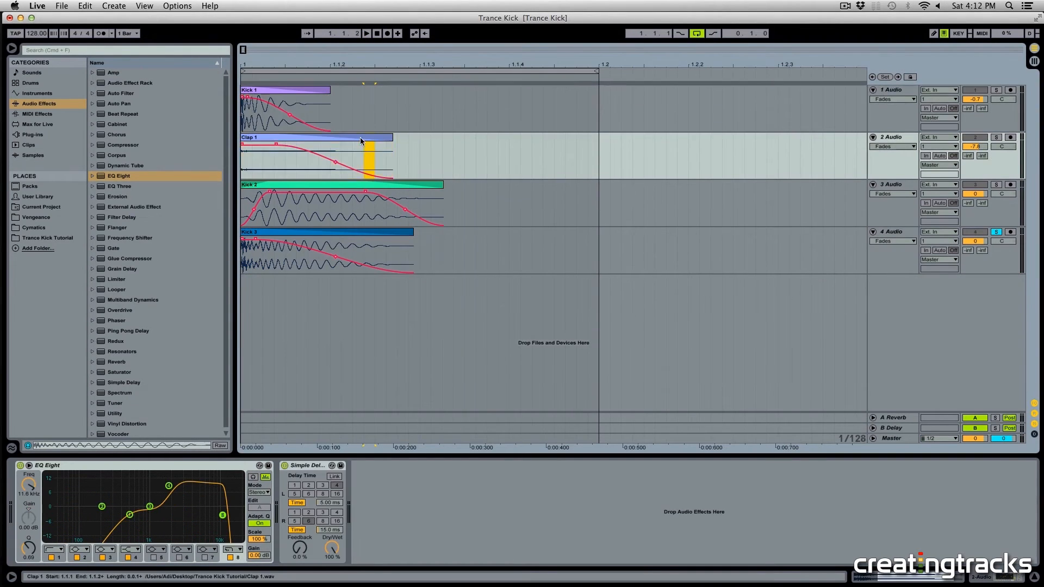
{"action": "key", "text": "Up"}
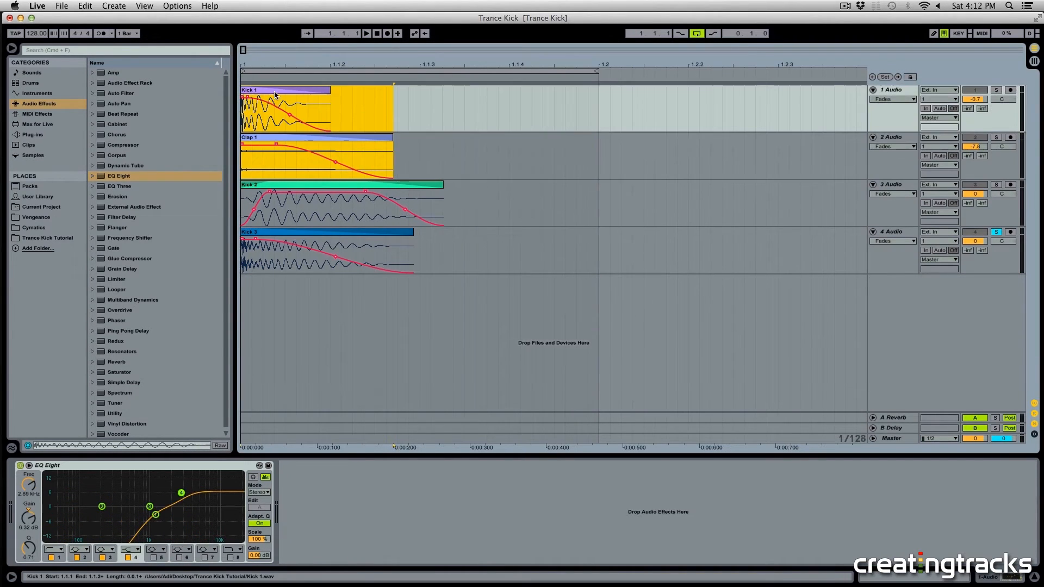
{"action": "left_click", "coordinate": [999, 92]}
{"action": "left_click", "coordinate": [997, 139]}
{"action": "key", "text": "space"}
{"action": "left_click", "coordinate": [997, 235]}
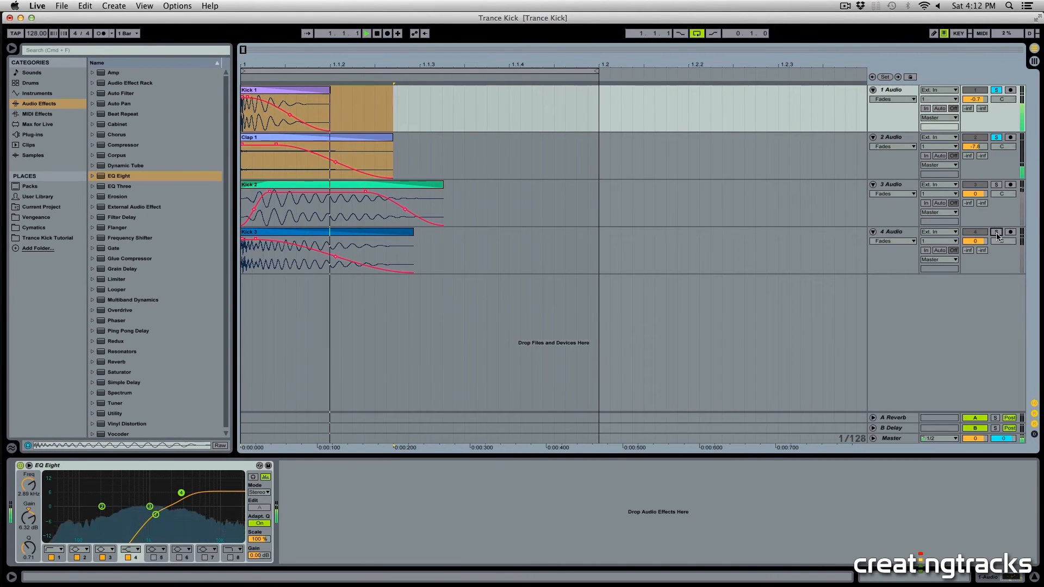
{"action": "left_click", "coordinate": [997, 234]}
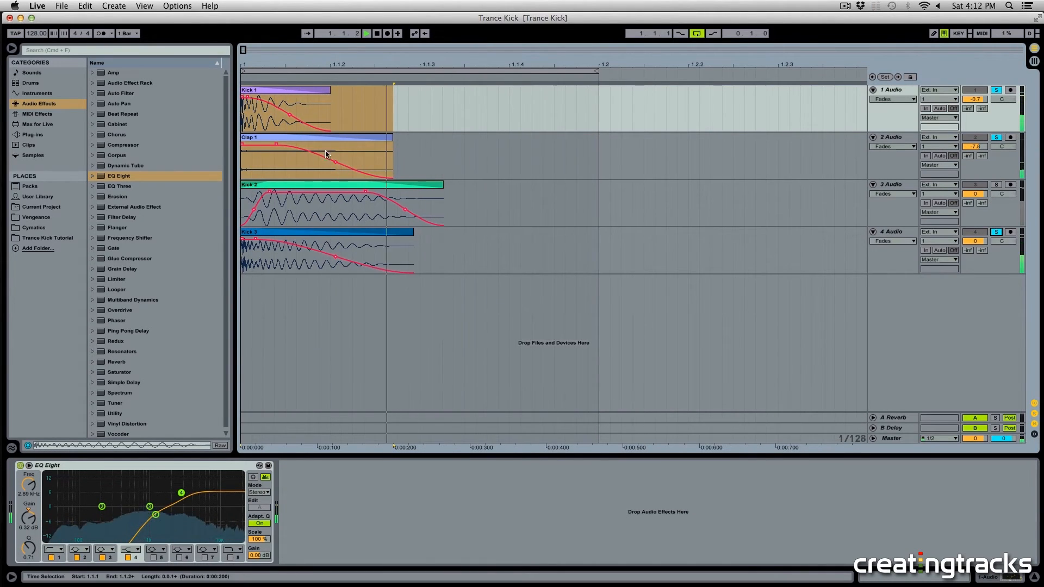
Step: Open the Clap 1 clip and transpose it to 21 st, playing it to check
{"action": "left_click", "coordinate": [398, 147]}
{"action": "double_click", "coordinate": [365, 138]}
{"action": "key", "text": "space"}
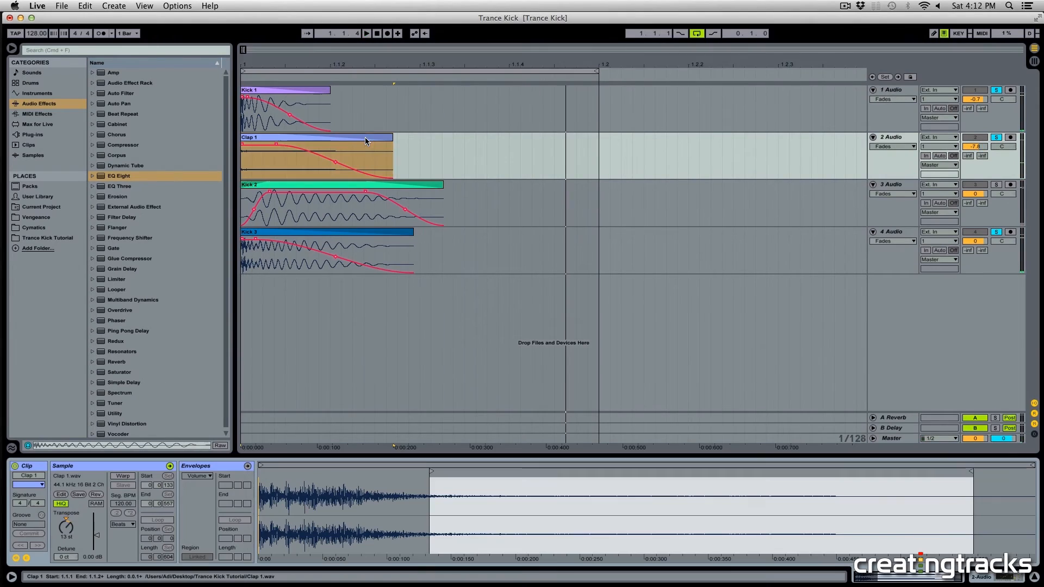
{"action": "left_click", "coordinate": [360, 136]}
{"action": "key", "text": "space"}
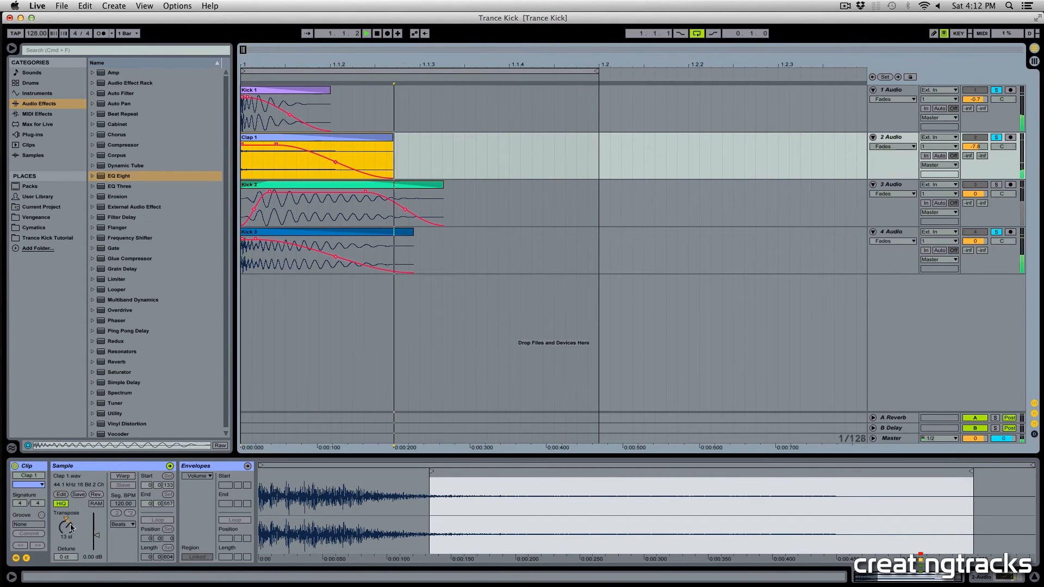
{"action": "left_click_drag", "start_coordinate": [71, 527], "coordinate": [71, 517]}
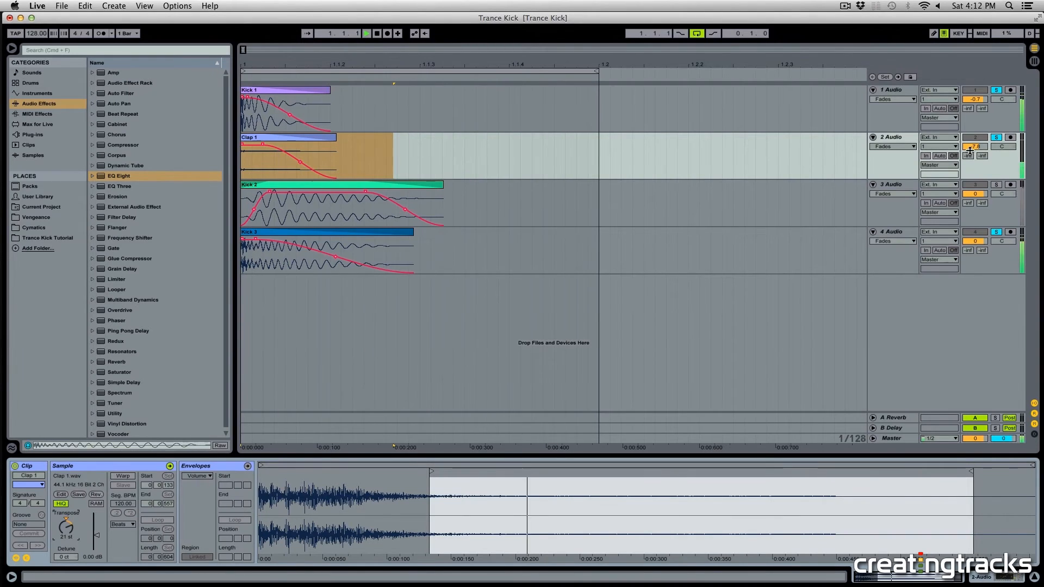
Step: Raise the Clap 1 track's volume to -5.9 dB
{"action": "left_click_drag", "start_coordinate": [971, 149], "coordinate": [971, 144]}
{"action": "left_click_drag", "start_coordinate": [698, 158], "coordinate": [689, 158]}
{"action": "left_click", "coordinate": [339, 130]}
{"action": "left_click", "coordinate": [312, 137]}
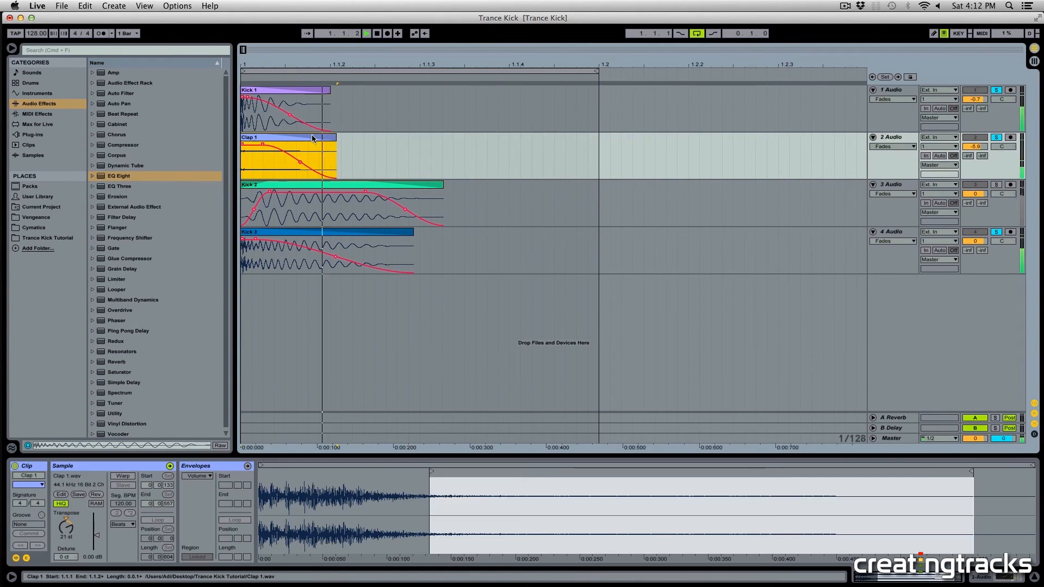
{"action": "left_click_drag", "start_coordinate": [313, 138], "coordinate": [326, 142]}
{"action": "left_click_drag", "start_coordinate": [252, 139], "coordinate": [237, 142]}
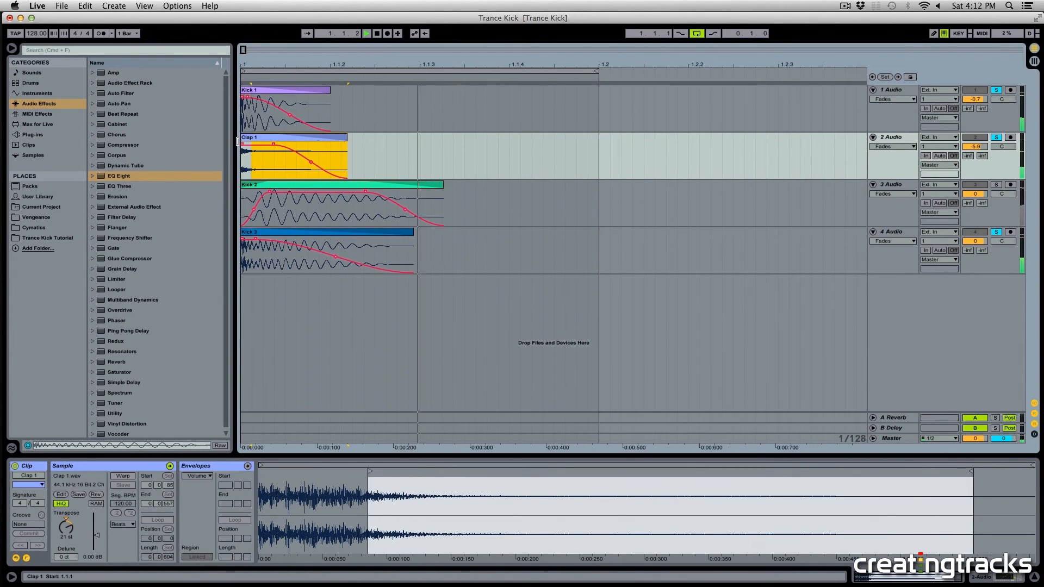
{"action": "key", "text": "super+z"}
{"action": "key", "text": "super+z"}
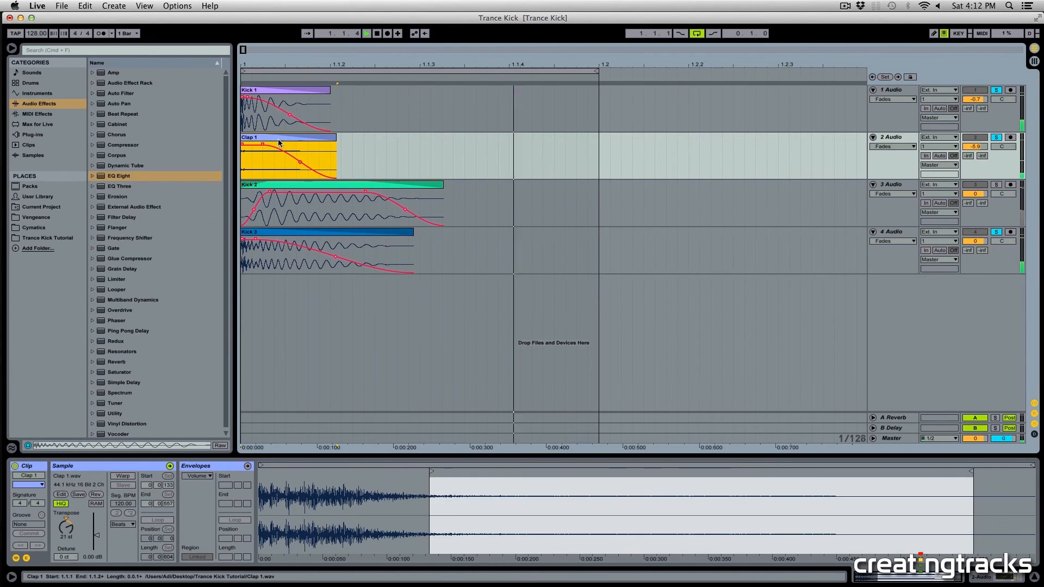
Step: Try the Kick 2 clip at several later positions while playing the layered kick
{"action": "key", "text": "space"}
{"action": "left_click", "coordinate": [283, 262]}
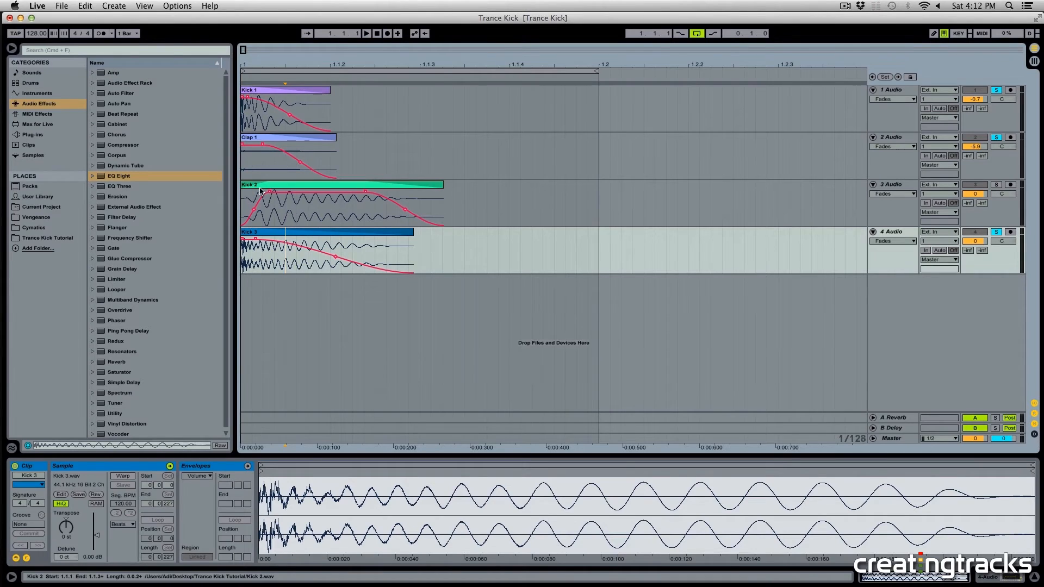
{"action": "left_click_drag", "start_coordinate": [254, 189], "coordinate": [456, 192]}
{"action": "left_click", "coordinate": [352, 168]}
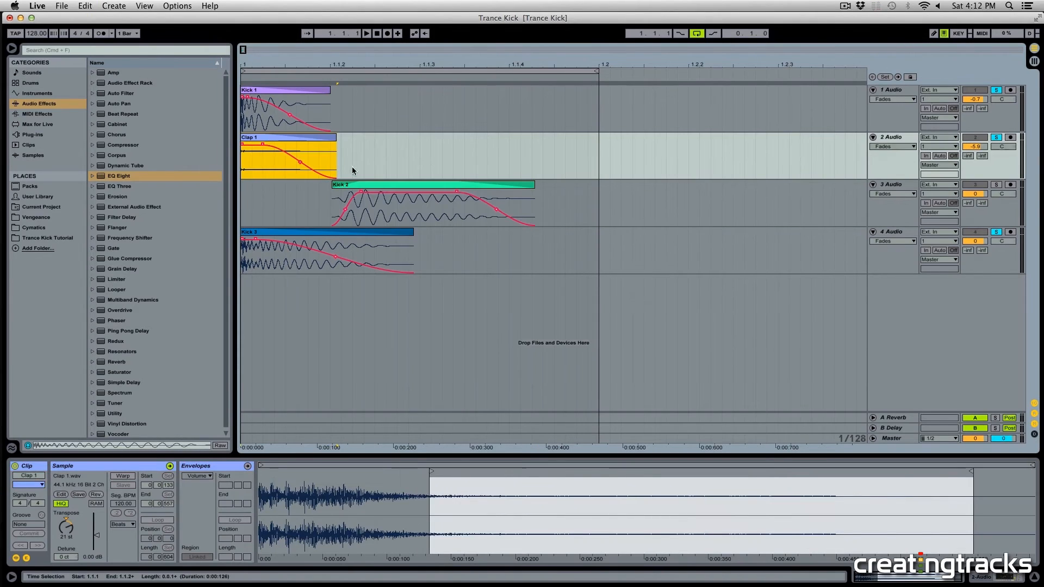
{"action": "left_click_drag", "start_coordinate": [378, 188], "coordinate": [298, 191]}
{"action": "key", "text": "space"}
{"action": "key", "text": "space"}
{"action": "left_click", "coordinate": [998, 233]}
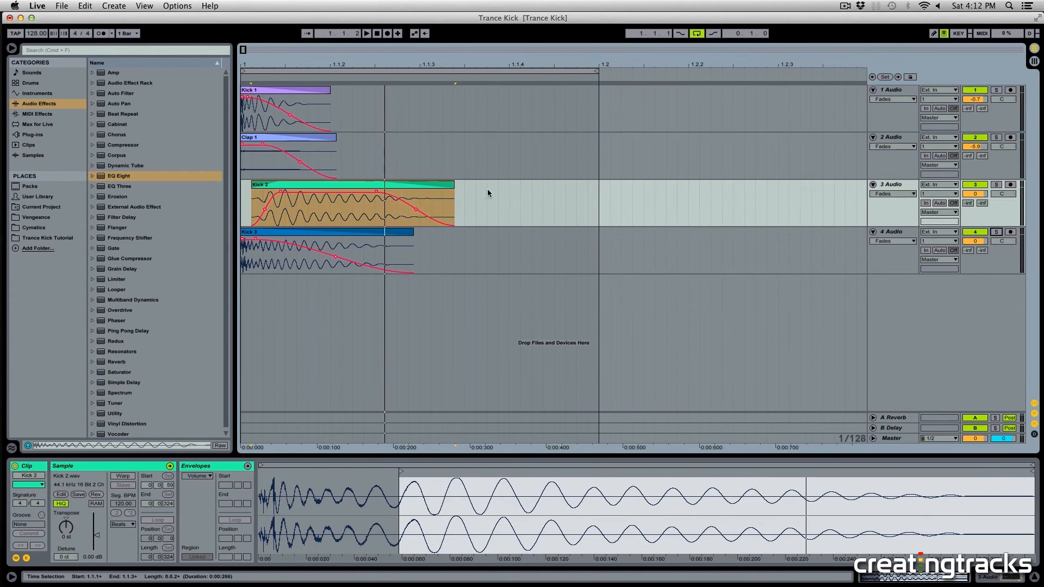
{"action": "left_click_drag", "start_coordinate": [422, 186], "coordinate": [384, 189]}
{"action": "key", "text": "space"}
{"action": "left_click", "coordinate": [367, 190]}
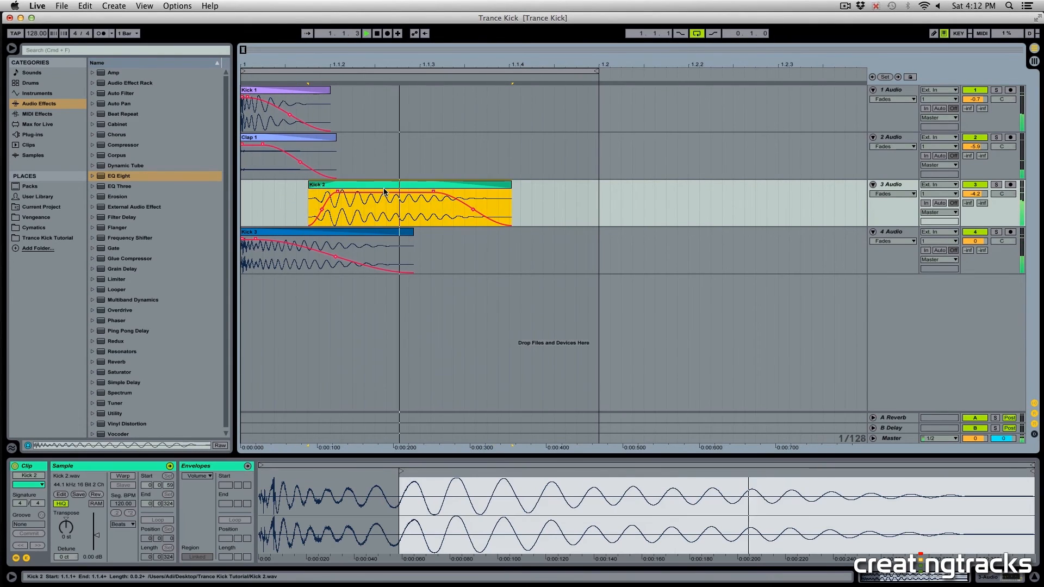
{"action": "left_click", "coordinate": [375, 188]}
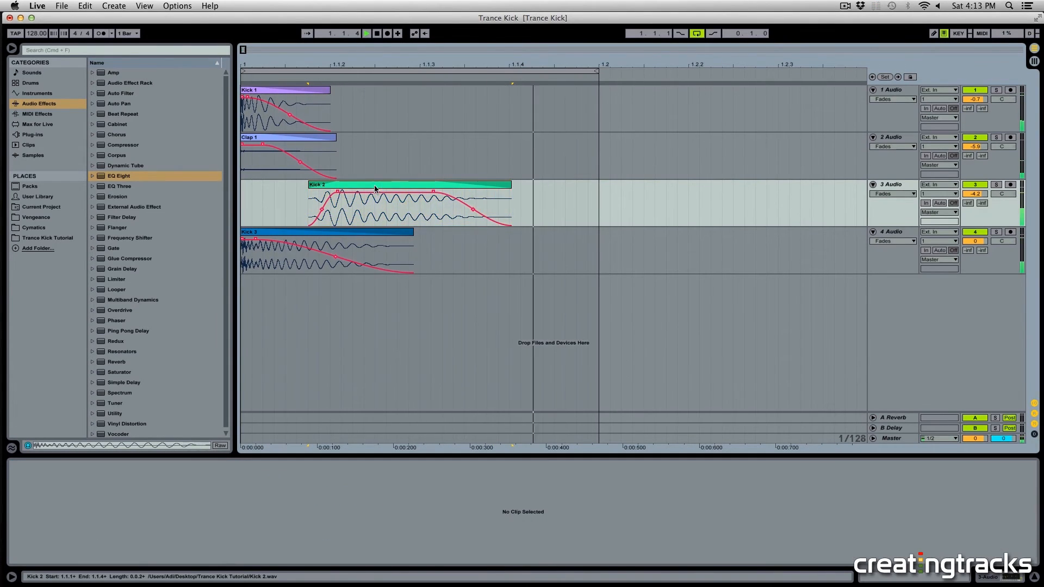
Step: Place the Kick 2 clip to start slightly after the other layers, about 0.03 s in, and play it
{"action": "mouse_move", "coordinate": [398, 191]}
{"action": "left_mouse_down"}
{"action": "mouse_move", "coordinate": [447, 191]}
{"action": "mouse_move", "coordinate": [400, 188]}
{"action": "mouse_move", "coordinate": [422, 192]}
{"action": "left_mouse_up"}
{"action": "left_click", "coordinate": [404, 191]}
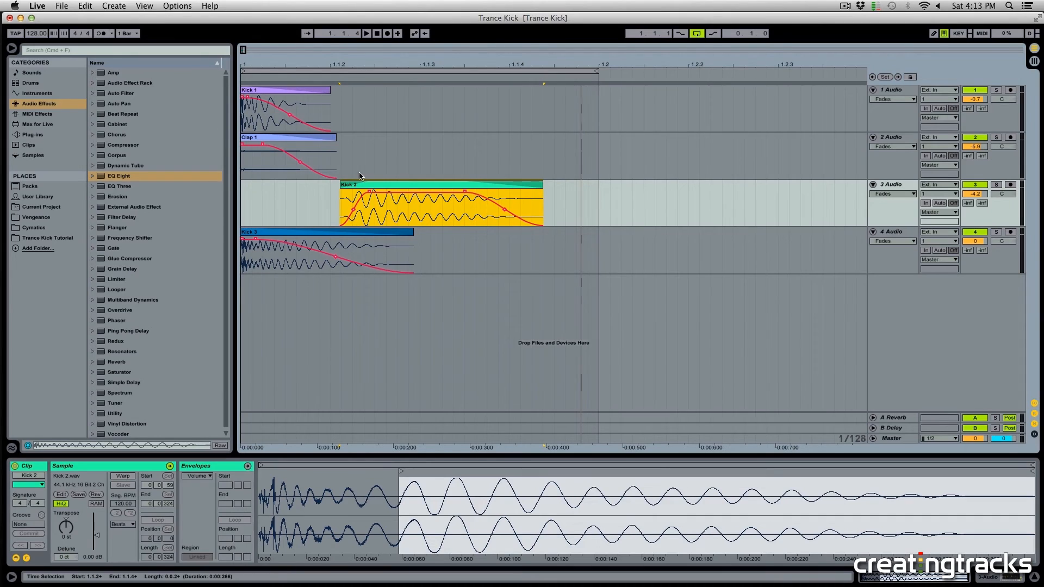
{"action": "left_click_drag", "start_coordinate": [349, 187], "coordinate": [294, 185]}
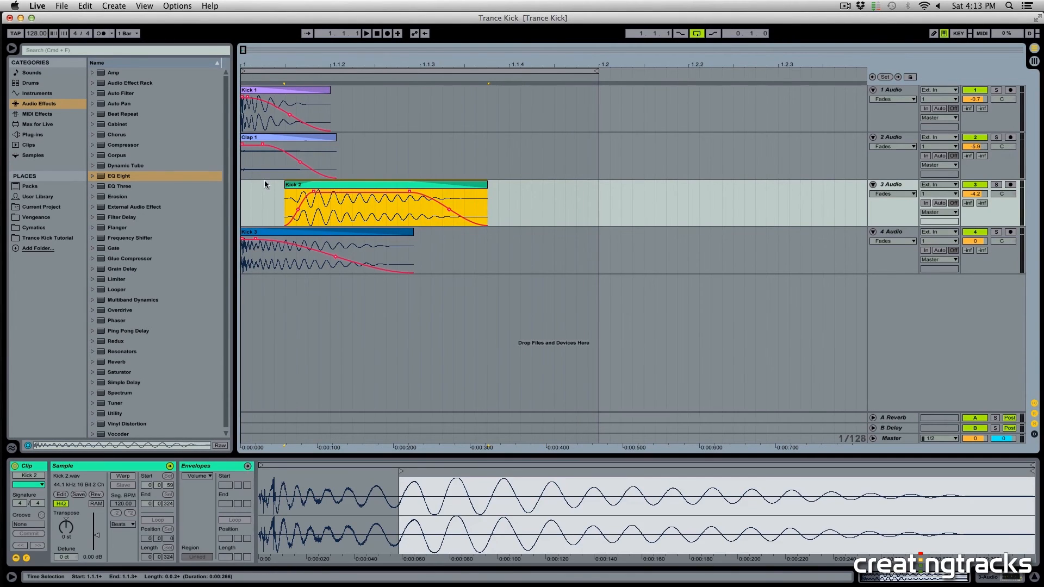
{"action": "left_click", "coordinate": [245, 191]}
{"action": "left_click", "coordinate": [360, 187]}
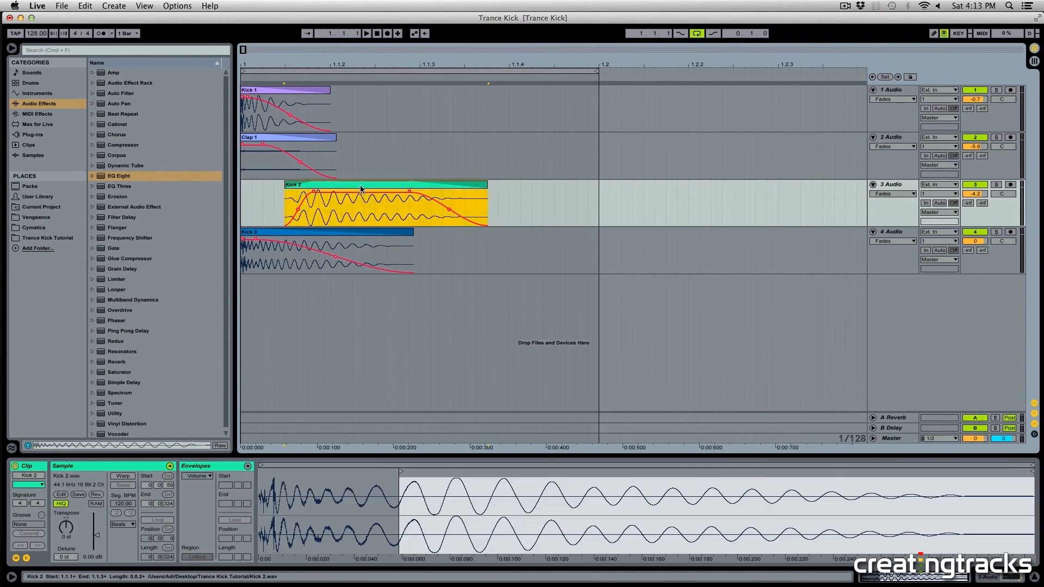
{"action": "left_click_drag", "start_coordinate": [361, 188], "coordinate": [355, 190]}
{"action": "key", "text": "space"}
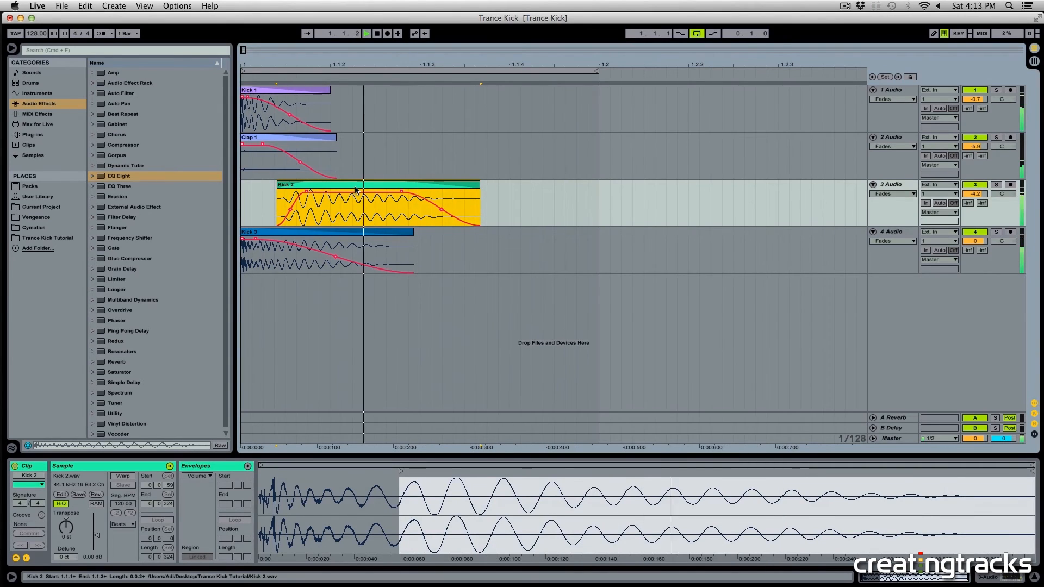
{"action": "key", "text": "space"}
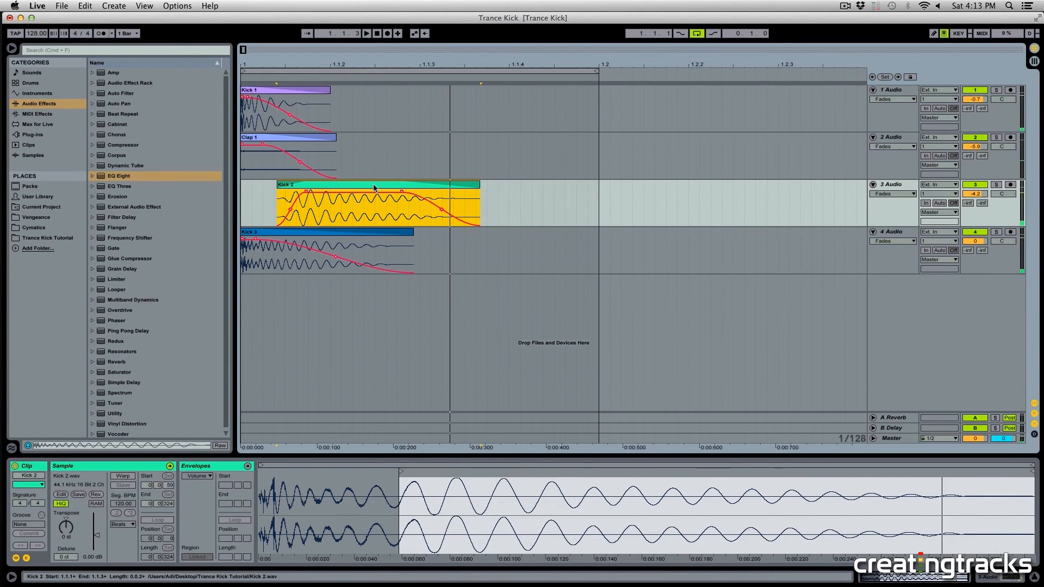
{"action": "left_click", "coordinate": [330, 207]}
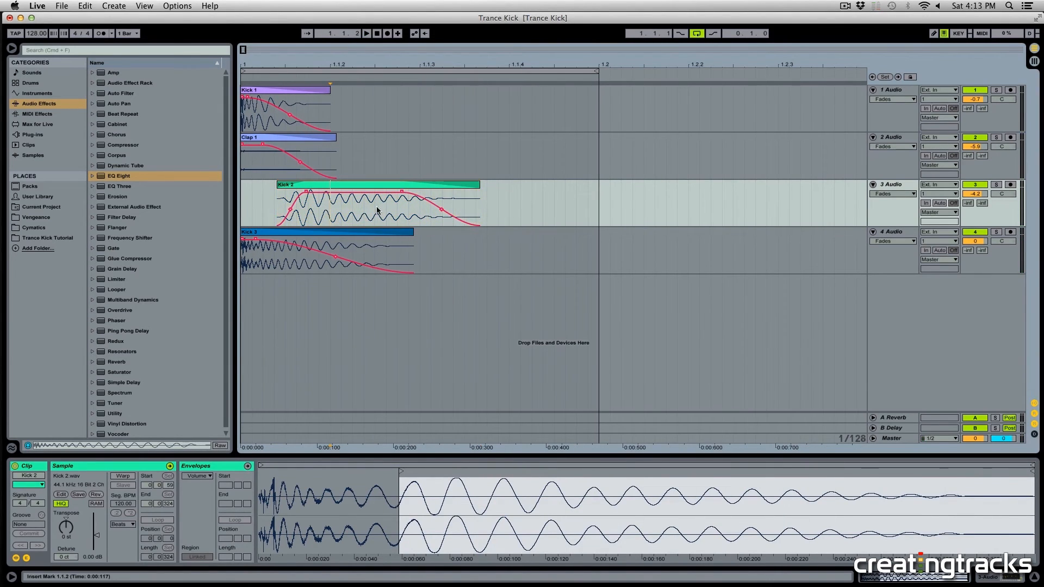
Step: Add Perc 1.wav from the Trance Kick Tutorial folder onto a new audio track
{"action": "left_click", "coordinate": [60, 237]}
{"action": "left_click", "coordinate": [128, 115]}
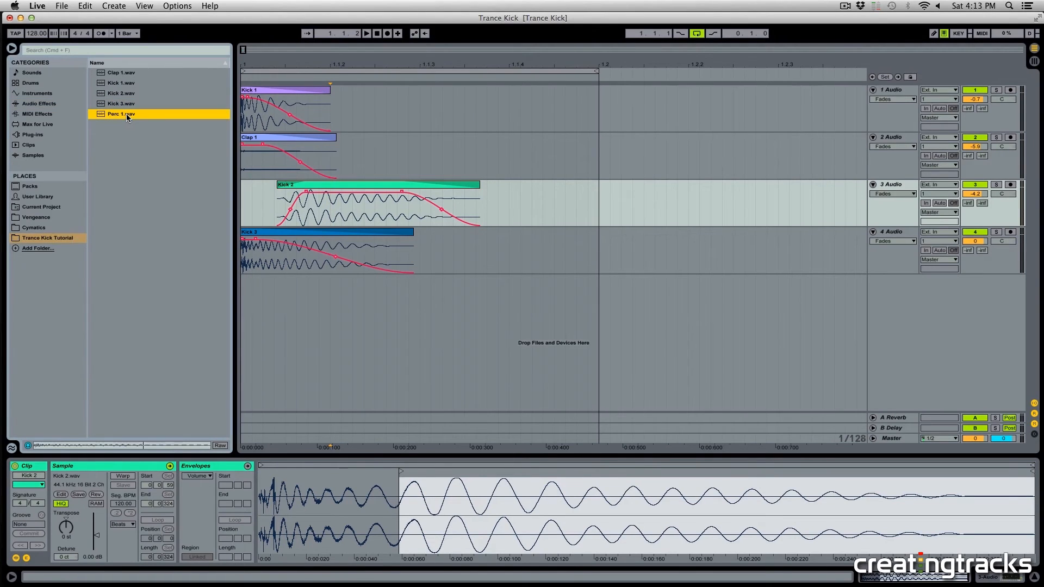
{"action": "left_click_drag", "start_coordinate": [109, 119], "coordinate": [268, 281]}
Step: Show fades on the Perc 1 track and draw a fade-out on the Perc 1 clip
{"action": "left_click", "coordinate": [892, 292]}
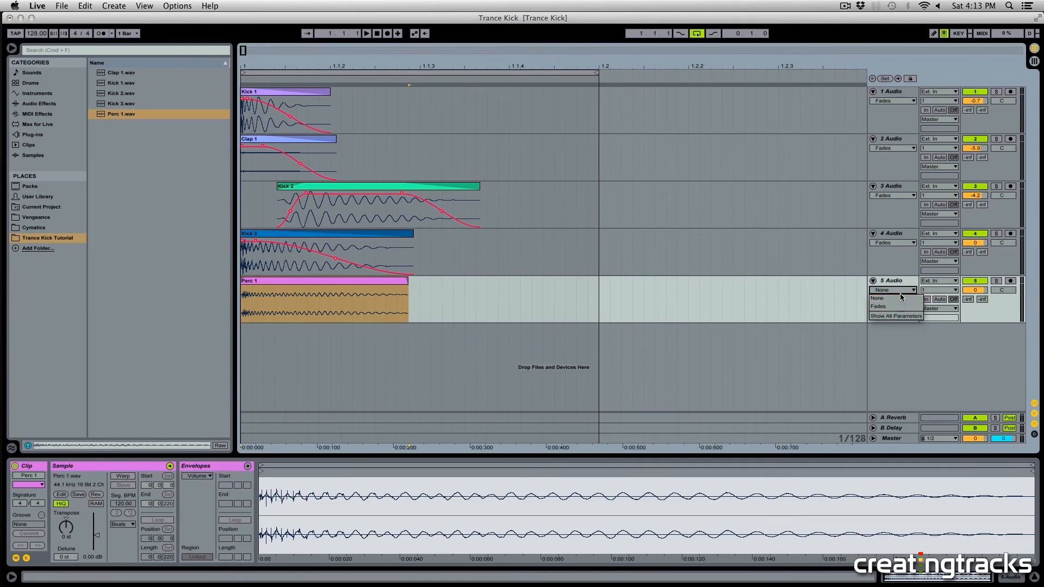
{"action": "left_click", "coordinate": [888, 311]}
{"action": "left_click_drag", "start_coordinate": [405, 290], "coordinate": [302, 289]}
{"action": "left_click", "coordinate": [114, 466]}
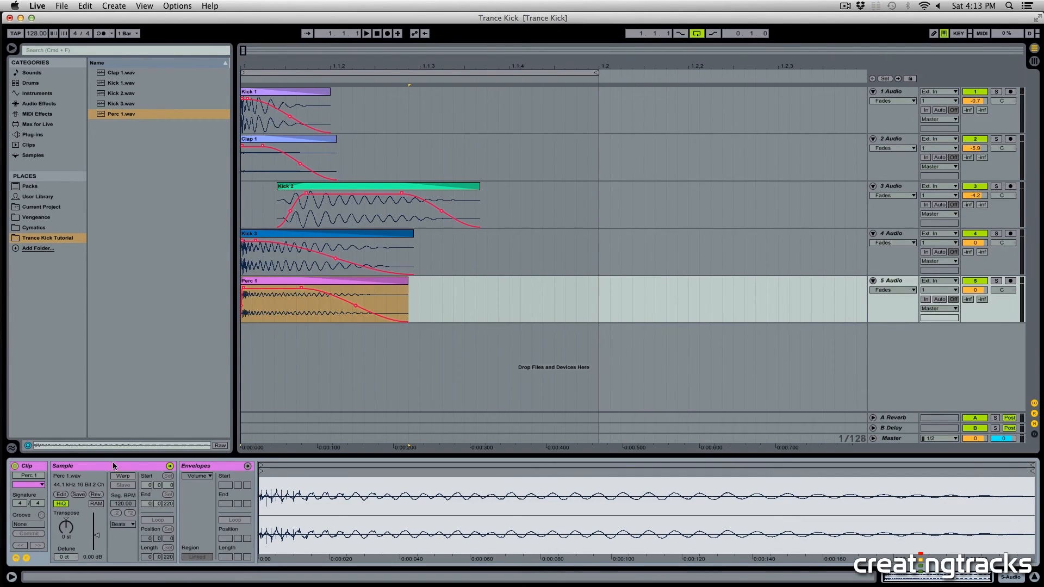
Step: Transpose the Perc 1 clip to 10 st, solo its track and play it
{"action": "left_click_drag", "start_coordinate": [75, 536], "coordinate": [74, 514]}
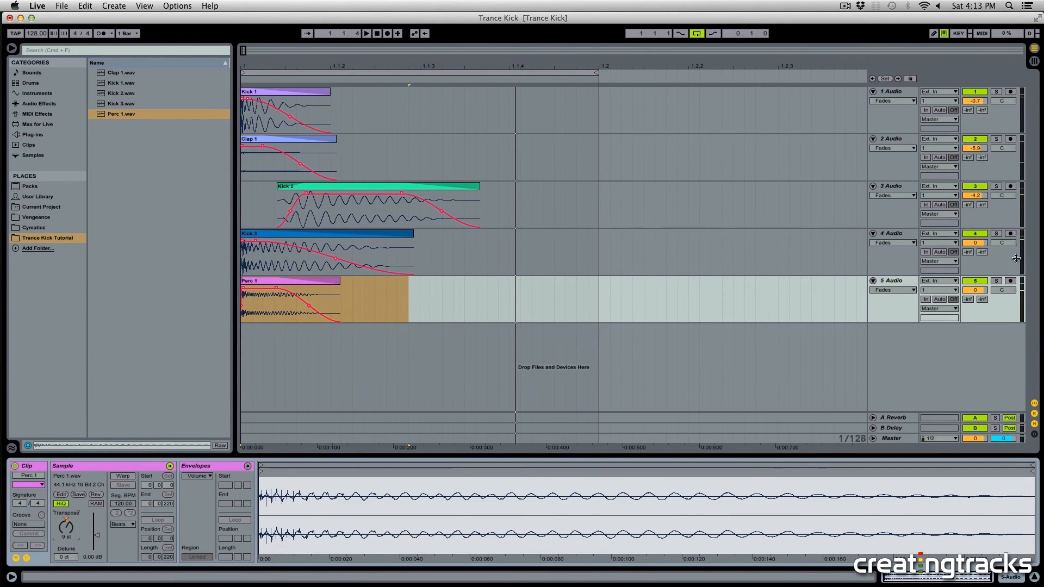
{"action": "left_click", "coordinate": [995, 281]}
{"action": "left_click_drag", "start_coordinate": [66, 527], "coordinate": [66, 524]}
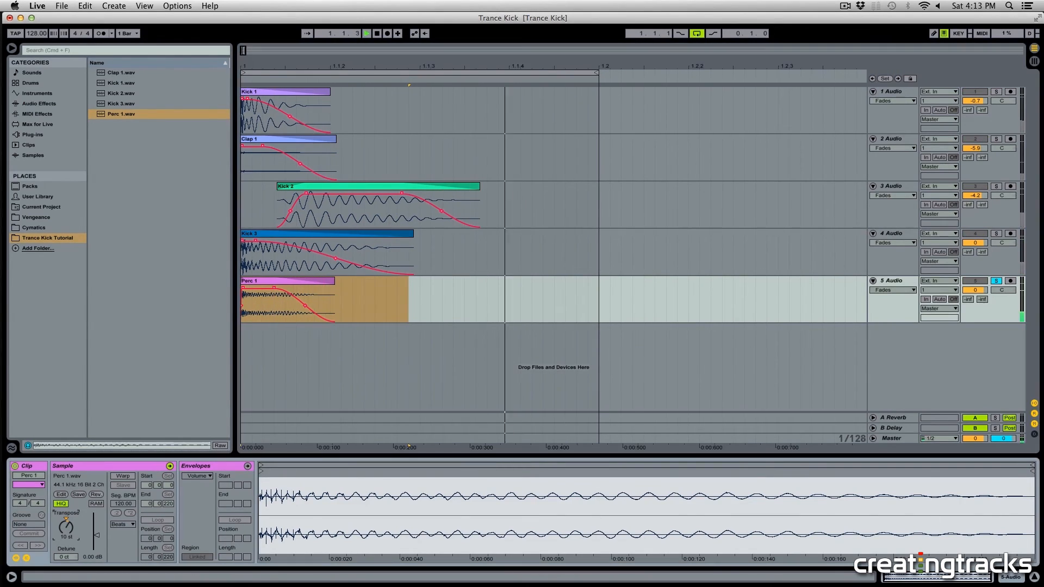
{"action": "left_click", "coordinate": [1017, 578]}
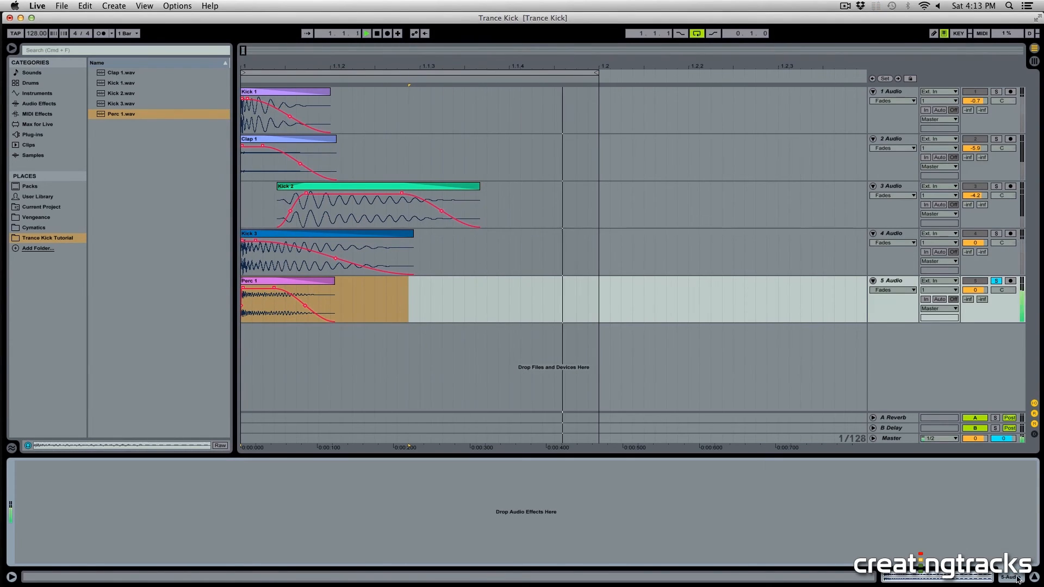
{"action": "left_click", "coordinate": [340, 287]}
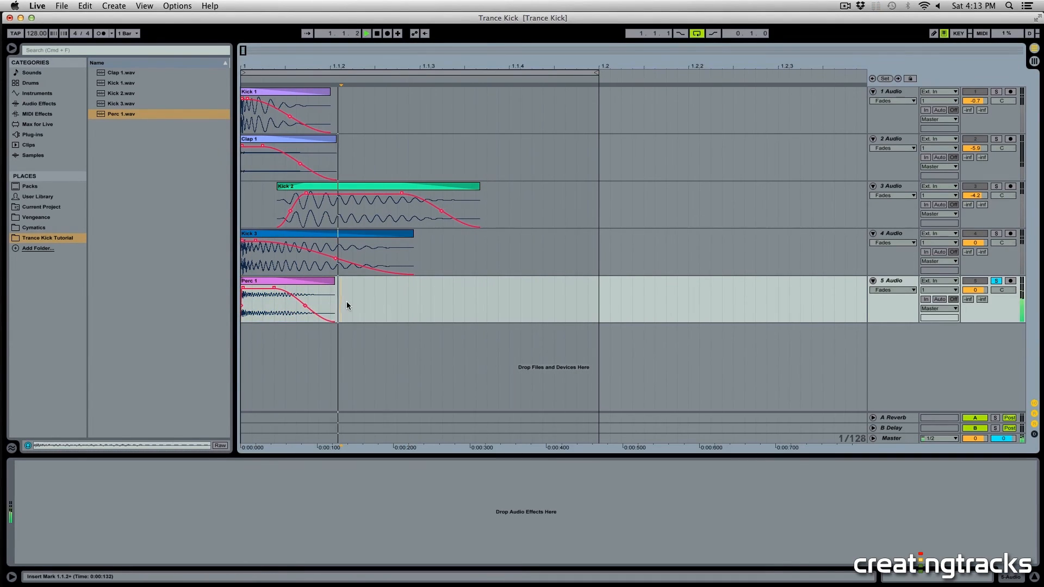
{"action": "key", "text": "space"}
Step: Lower the Perc 1 track's volume to -14.4 dB
{"action": "left_click", "coordinate": [294, 281]}
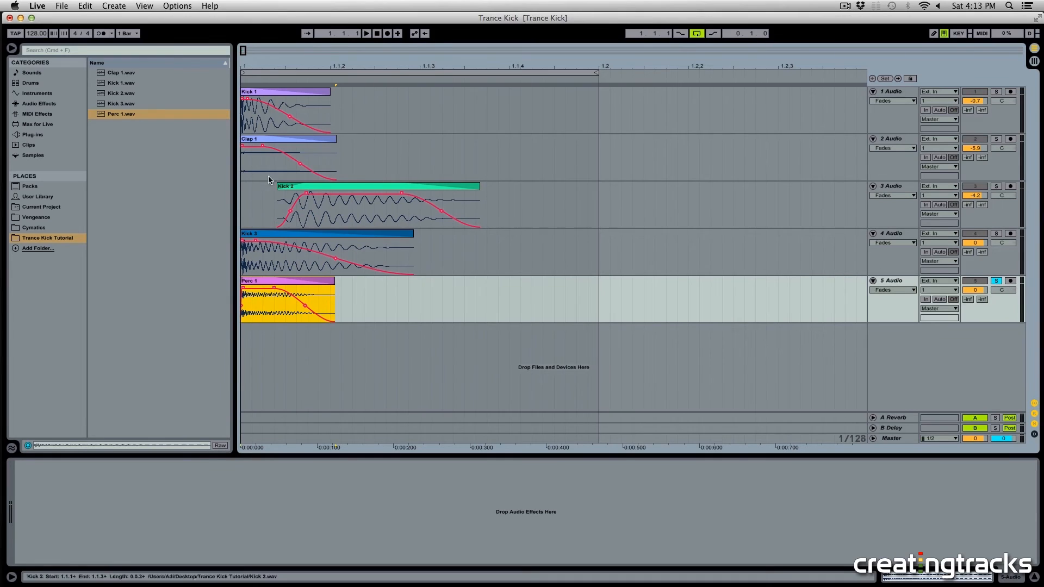
{"action": "left_click", "coordinate": [302, 239]}
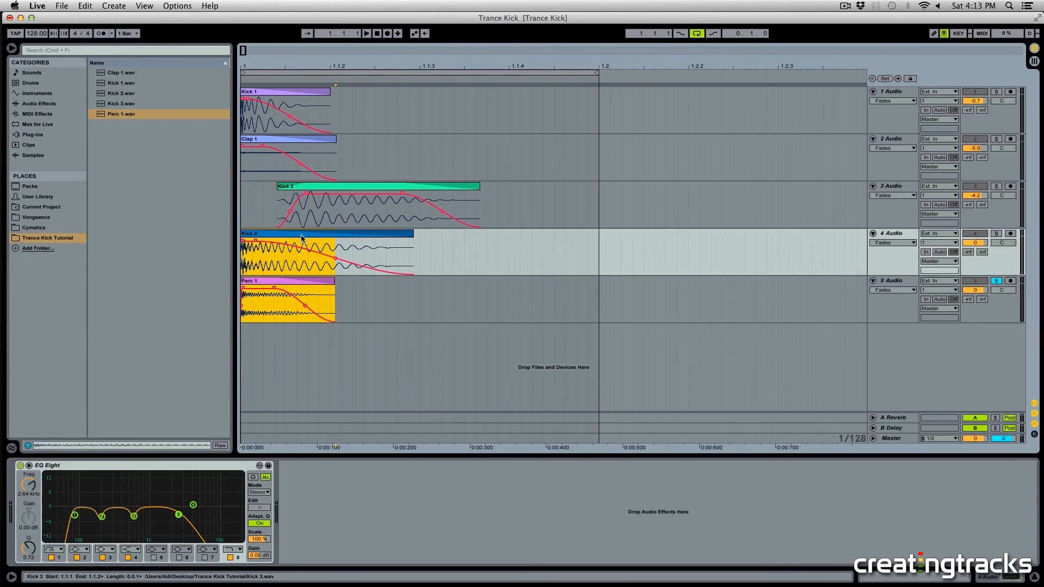
{"action": "left_click", "coordinate": [374, 241]}
{"action": "left_click", "coordinate": [289, 280]}
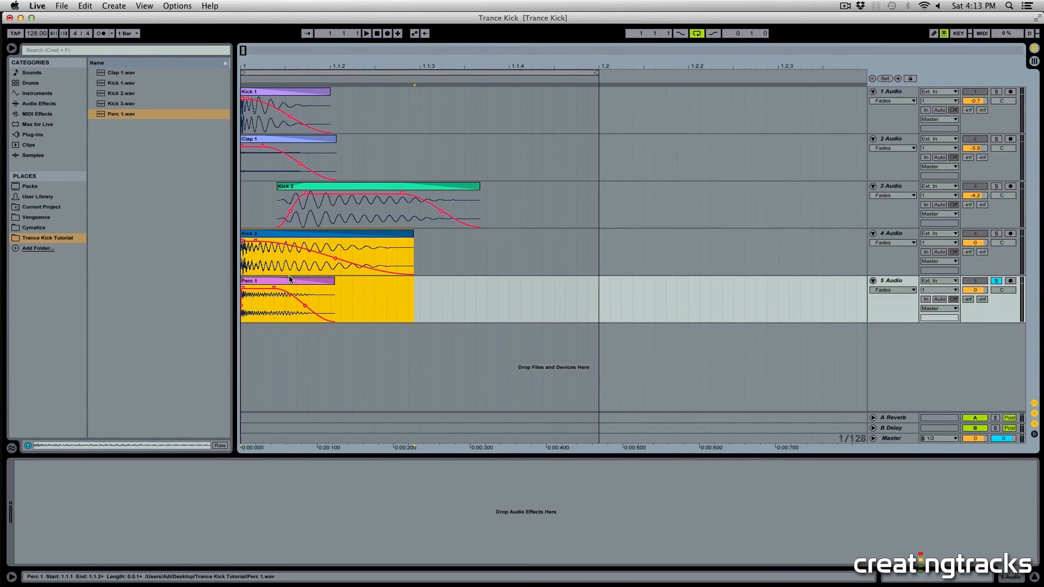
{"action": "left_click_drag", "start_coordinate": [977, 292], "coordinate": [980, 322]}
Step: Solo Kick 3 alongside Perc 1, set Perc 1's volume to -13.9 dB and play
{"action": "left_click", "coordinate": [997, 234], "text": "super"}
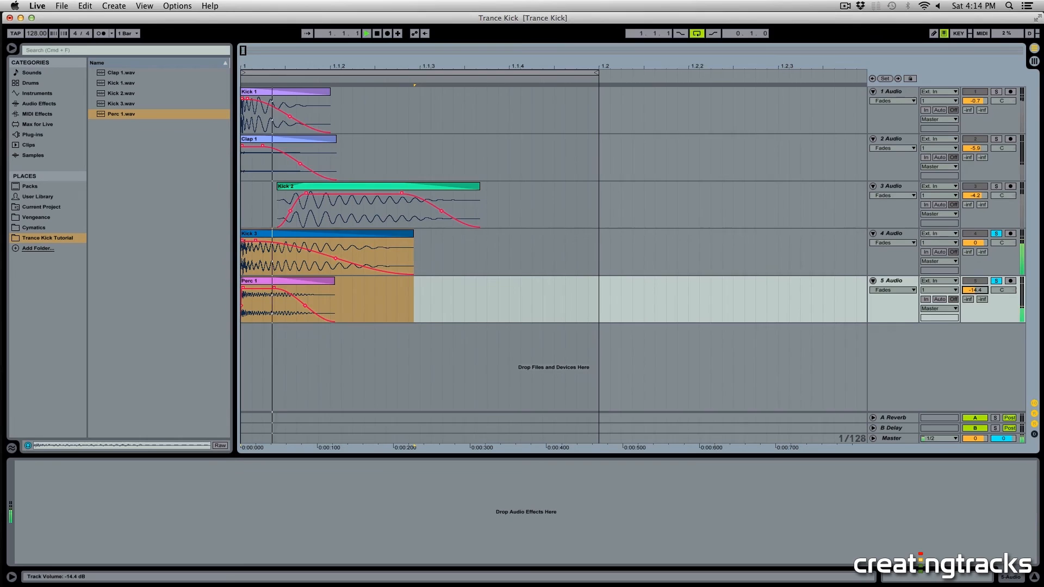
{"action": "left_click", "coordinate": [1001, 281]}
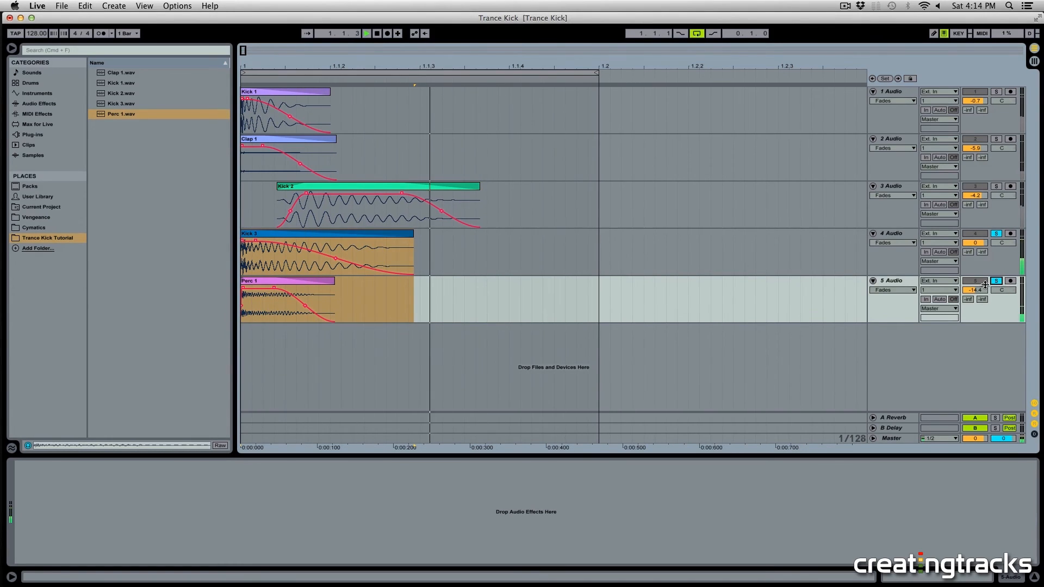
{"action": "left_click_drag", "start_coordinate": [980, 290], "coordinate": [980, 288]}
{"action": "key", "text": "space"}
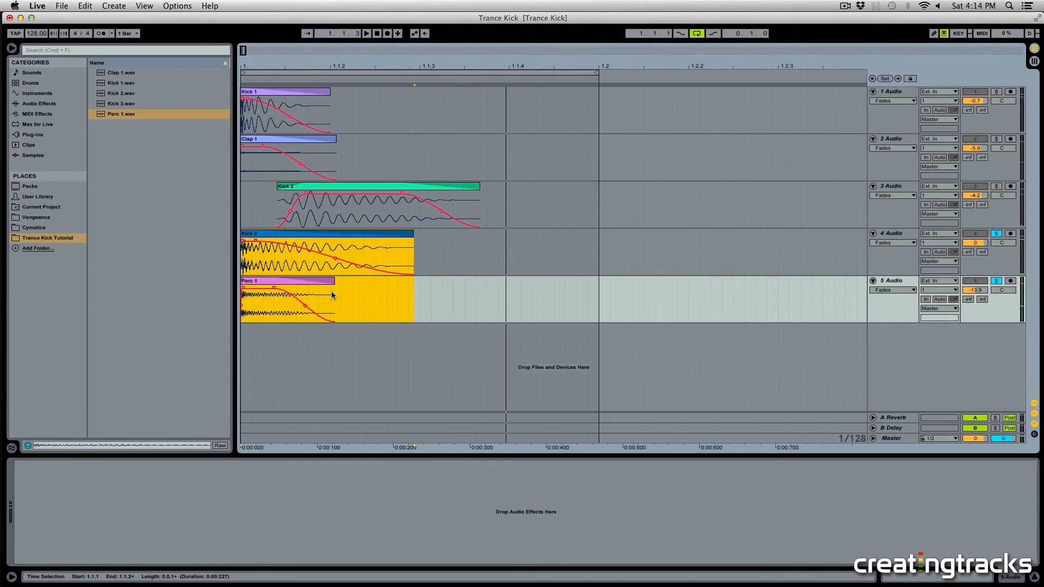
Step: Copy the Simple Delay from the Clap 1 track and paste it onto the Perc 1 track's device chain
{"action": "left_click", "coordinate": [313, 285]}
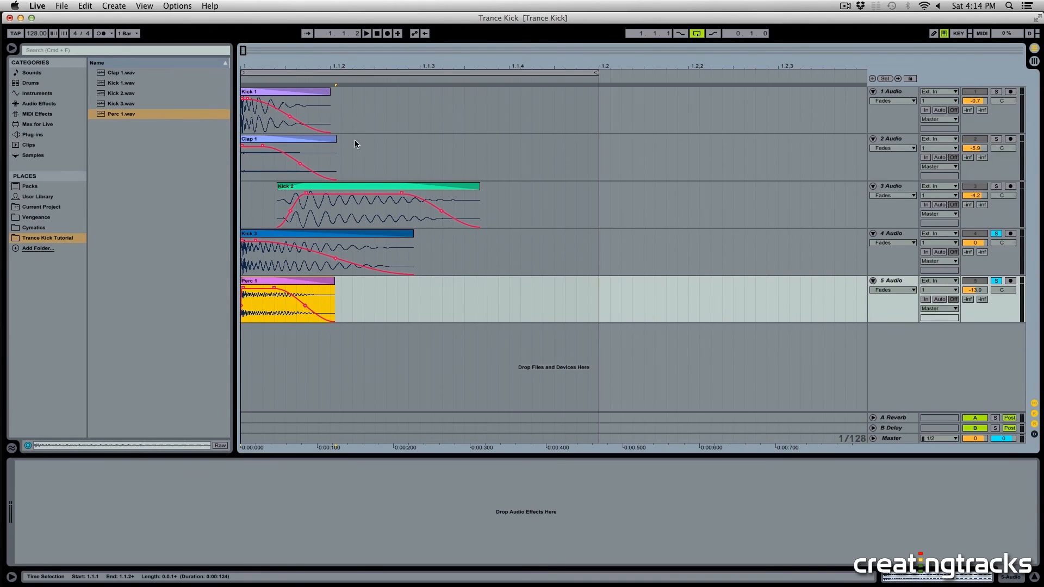
{"action": "left_click", "coordinate": [355, 142]}
{"action": "left_click", "coordinate": [308, 466]}
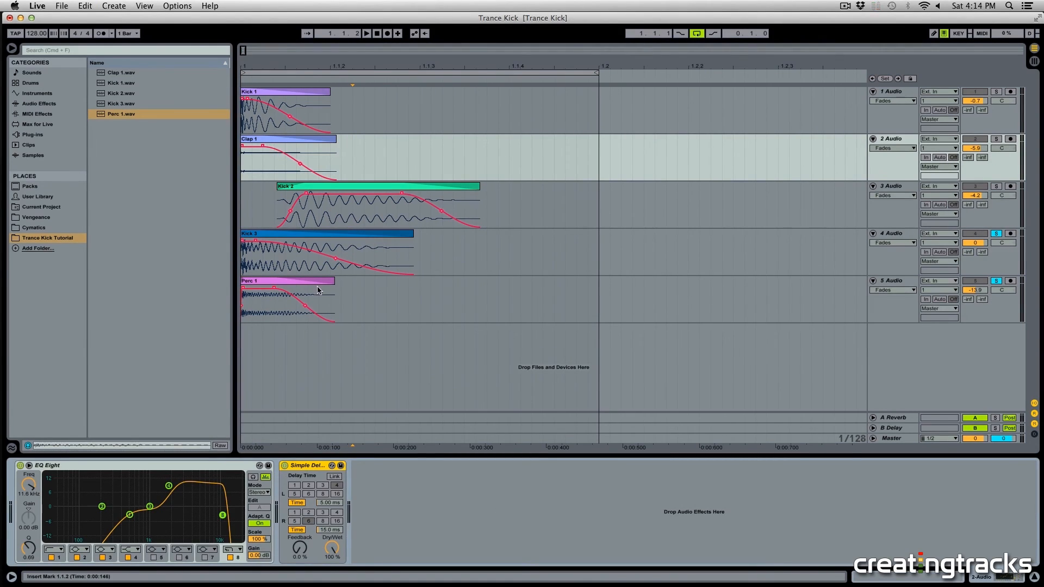
{"action": "left_click", "coordinate": [364, 299]}
{"action": "left_click", "coordinate": [266, 484]}
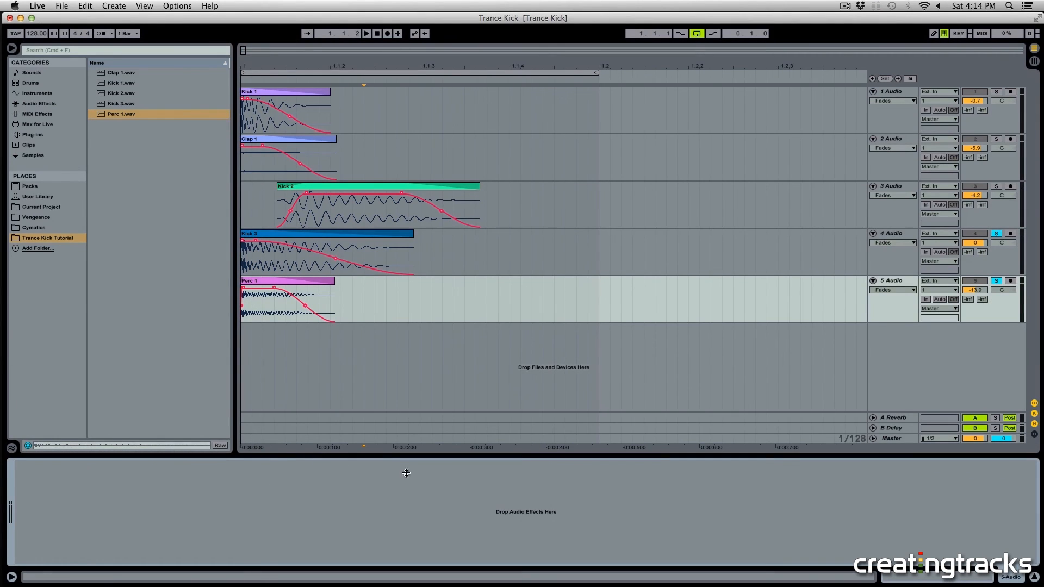
{"action": "key", "text": "super+v"}
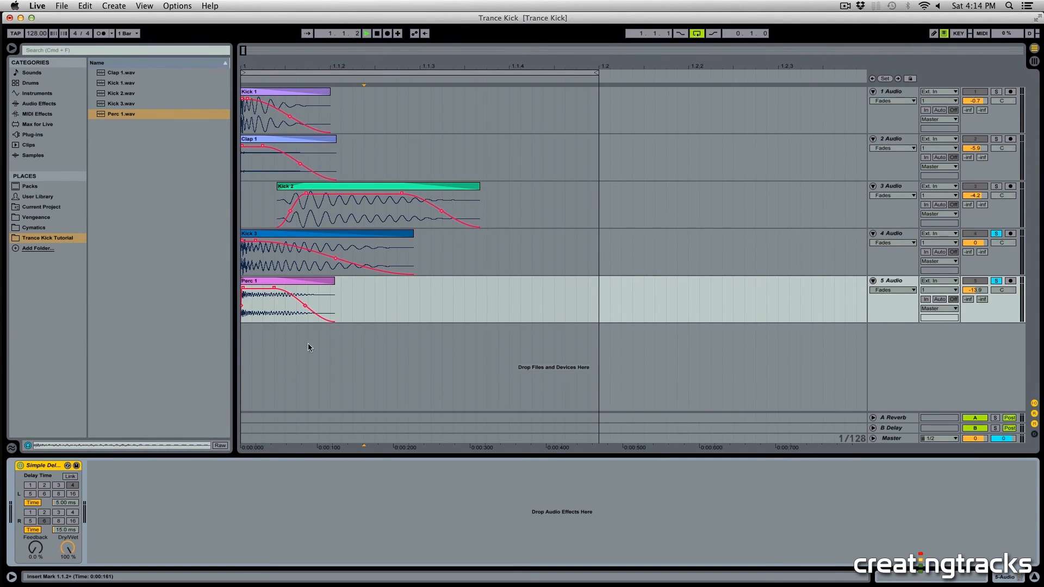
Step: Play the layered kick and lower the Perc 1 track's volume to -20.0 dB
{"action": "left_click", "coordinate": [303, 302]}
{"action": "left_click_drag", "start_coordinate": [1021, 299], "coordinate": [1022, 300]}
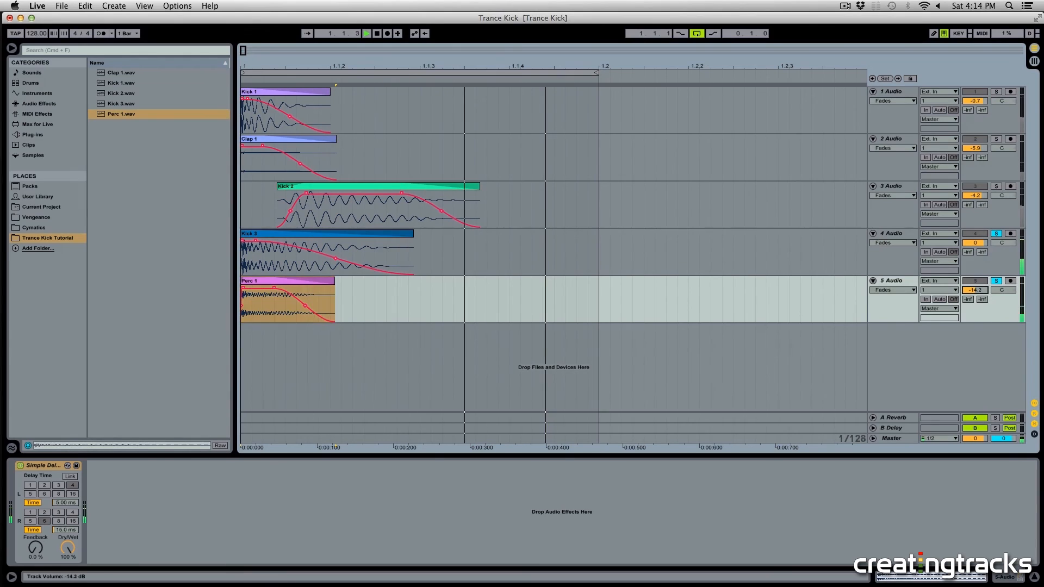
{"action": "key", "text": "space"}
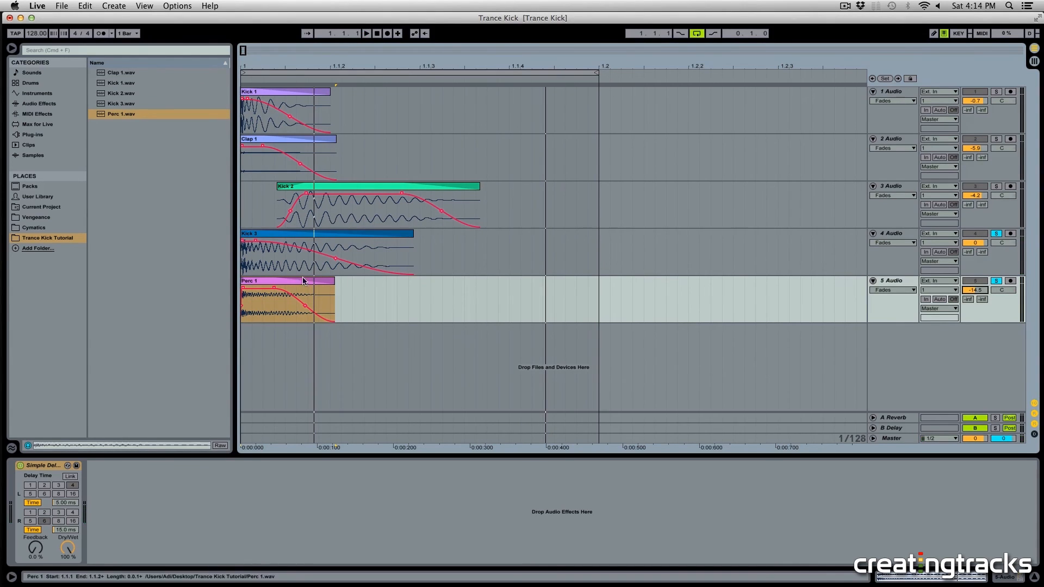
{"action": "key", "text": "space"}
{"action": "left_click_drag", "start_coordinate": [975, 289], "coordinate": [975, 297]}
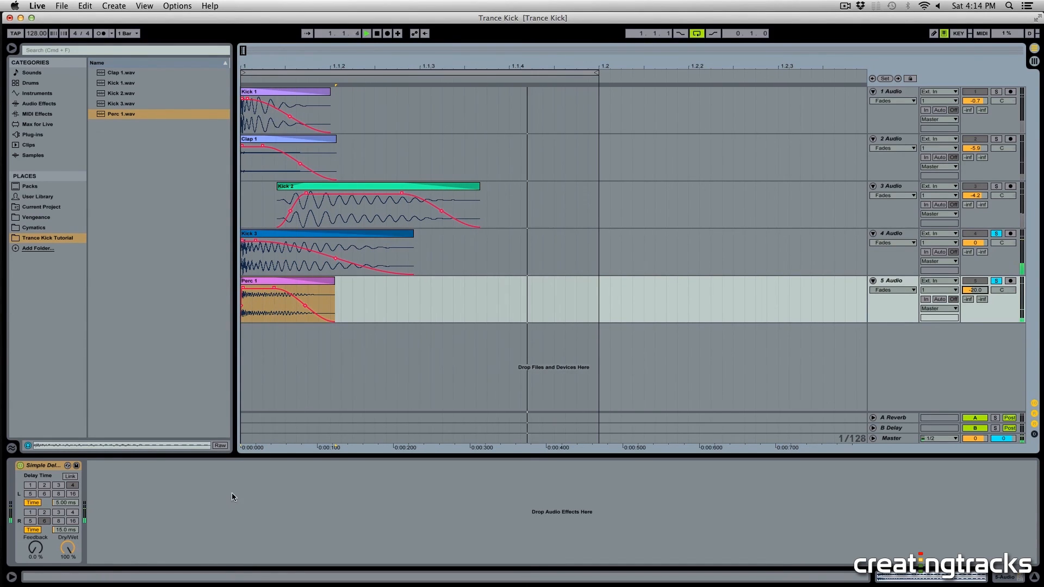
Step: Add EQ Eight to the Perc 1 track and turn band 1 into a steep low cut raised to higher frequencies
{"action": "left_click", "coordinate": [62, 102]}
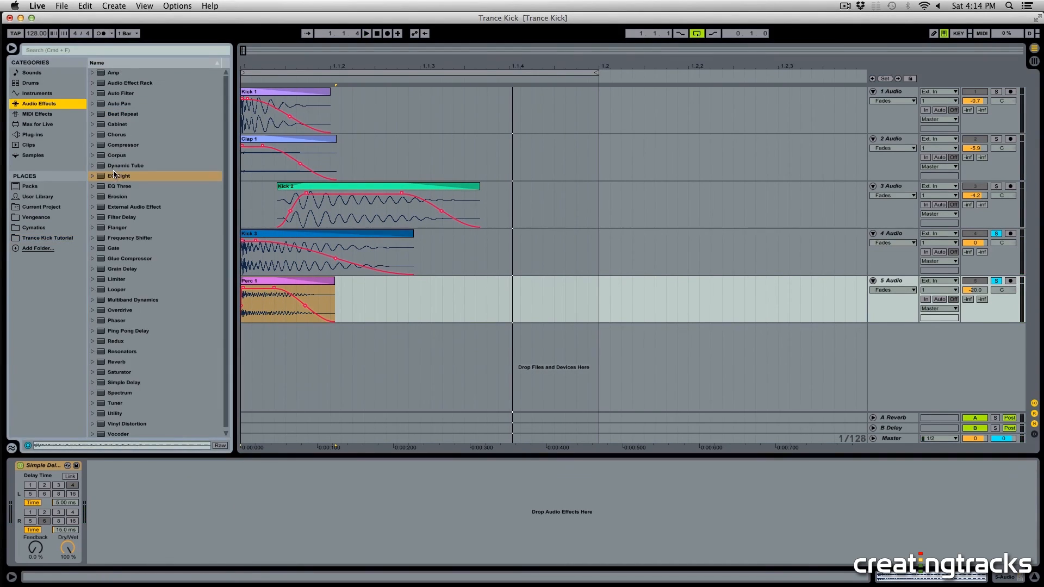
{"action": "left_click_drag", "start_coordinate": [114, 174], "coordinate": [49, 496]}
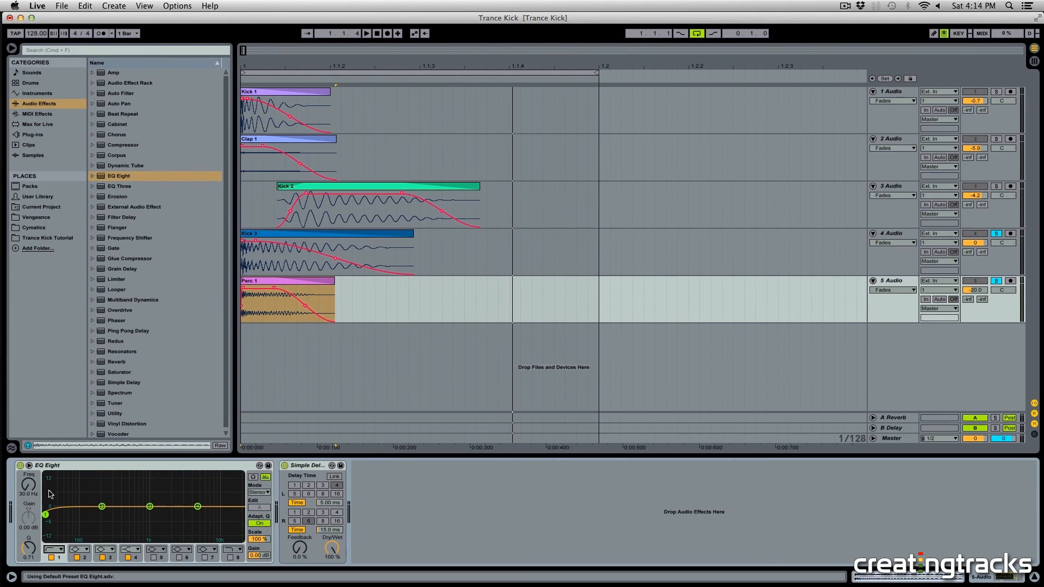
{"action": "left_click", "coordinate": [54, 550]}
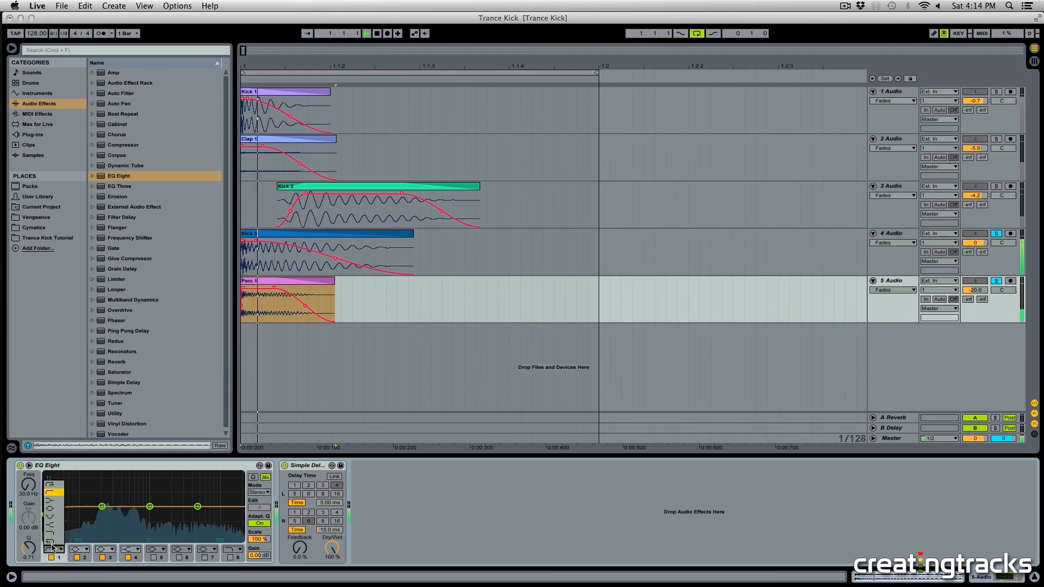
{"action": "left_click", "coordinate": [54, 484]}
{"action": "left_click_drag", "start_coordinate": [46, 515], "coordinate": [92, 515]}
Step: Play and boost EQ band 4 to about 1.90 kHz with 5.83 dB gain
{"action": "left_click_drag", "start_coordinate": [198, 506], "coordinate": [197, 505]}
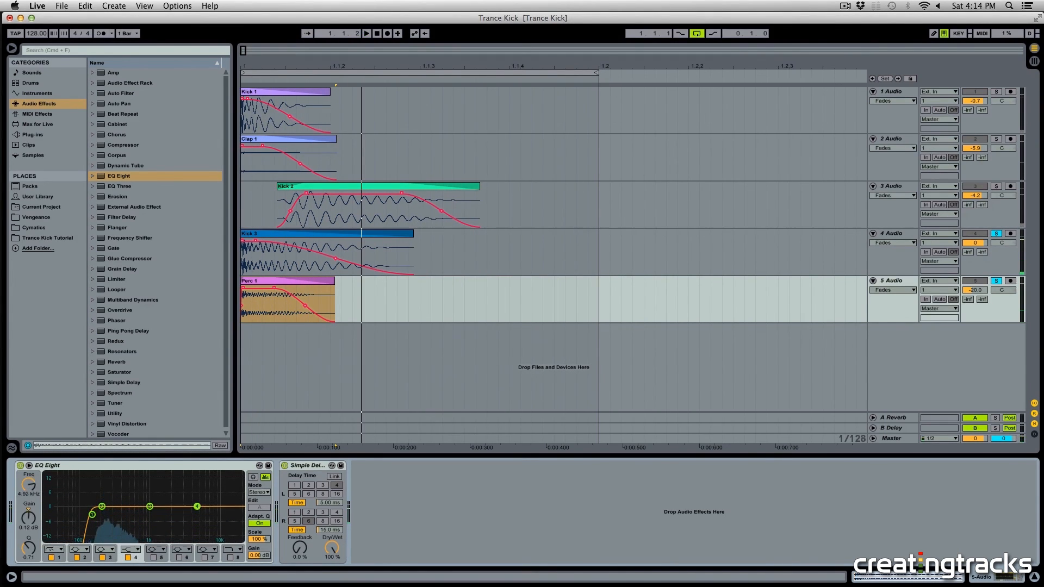
{"action": "key", "text": "space"}
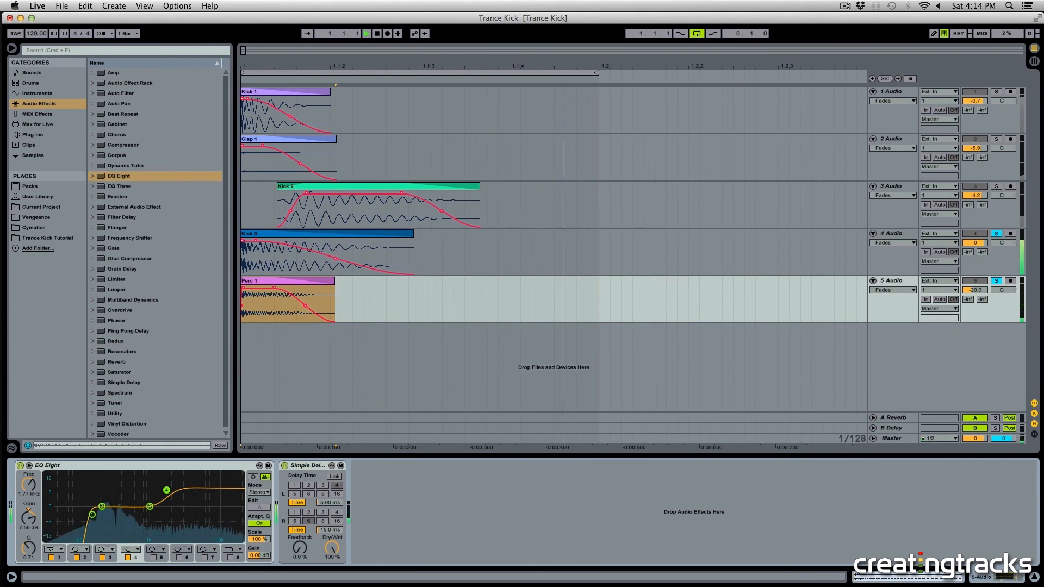
{"action": "left_click_drag", "start_coordinate": [166, 491], "coordinate": [167, 494]}
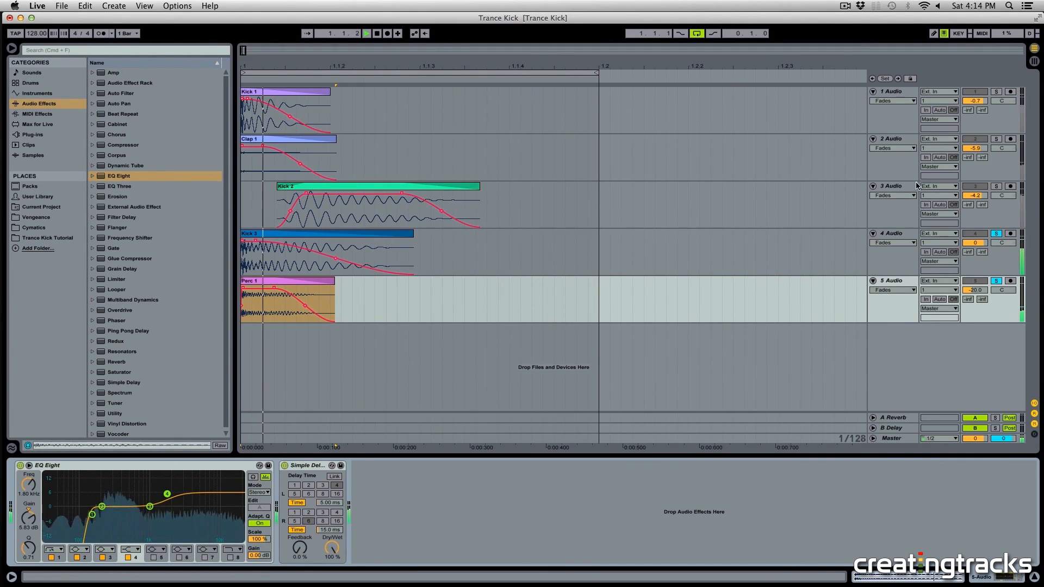
Step: Unsolo the Perc 1 and Kick 3 tracks and play all layers together
{"action": "left_click", "coordinate": [999, 281]}
{"action": "key", "text": "space"}
{"action": "left_click", "coordinate": [1001, 234]}
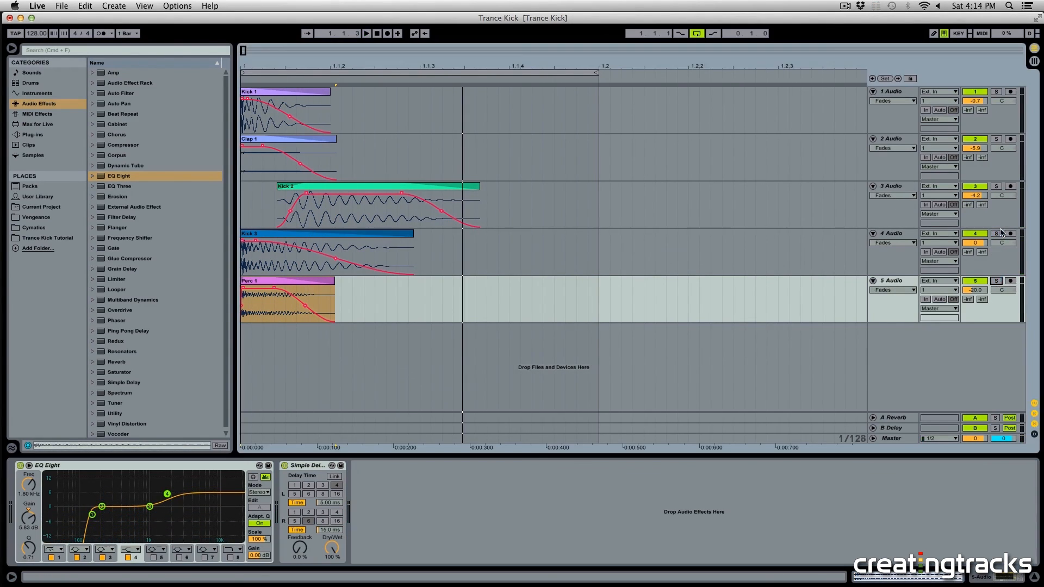
Step: Shrink the track heights, play the kick, and lower the Clap 1 track's volume to -11.0 dB
{"action": "left_click", "coordinate": [894, 108]}
{"action": "left_click_drag", "start_coordinate": [896, 132], "coordinate": [896, 104]}
{"action": "left_click", "coordinate": [639, 138]}
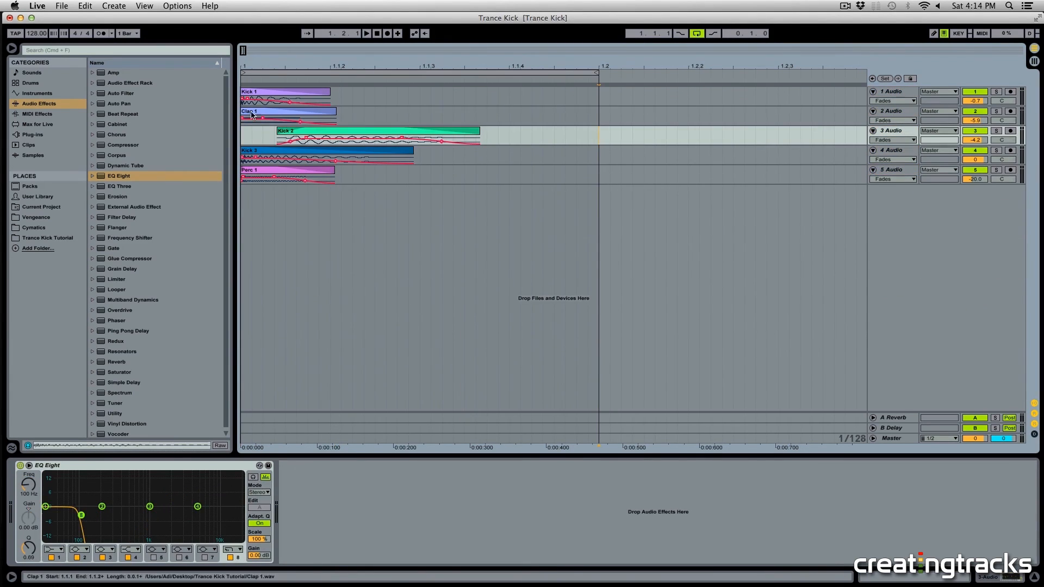
{"action": "left_click", "coordinate": [258, 93]}
{"action": "key", "text": "space"}
{"action": "left_click", "coordinate": [754, 134]}
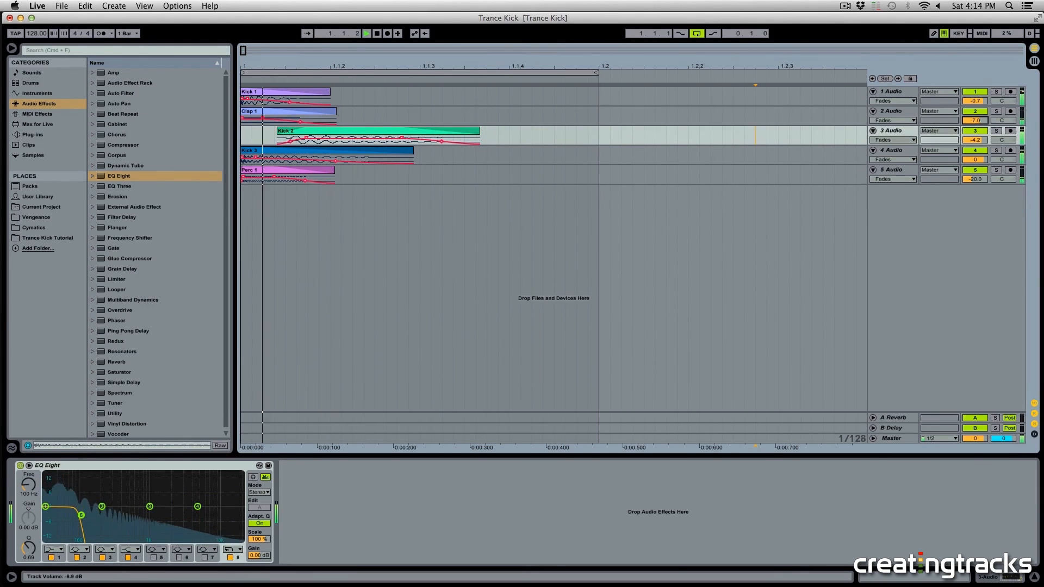
{"action": "left_click_drag", "start_coordinate": [975, 121], "coordinate": [975, 135]}
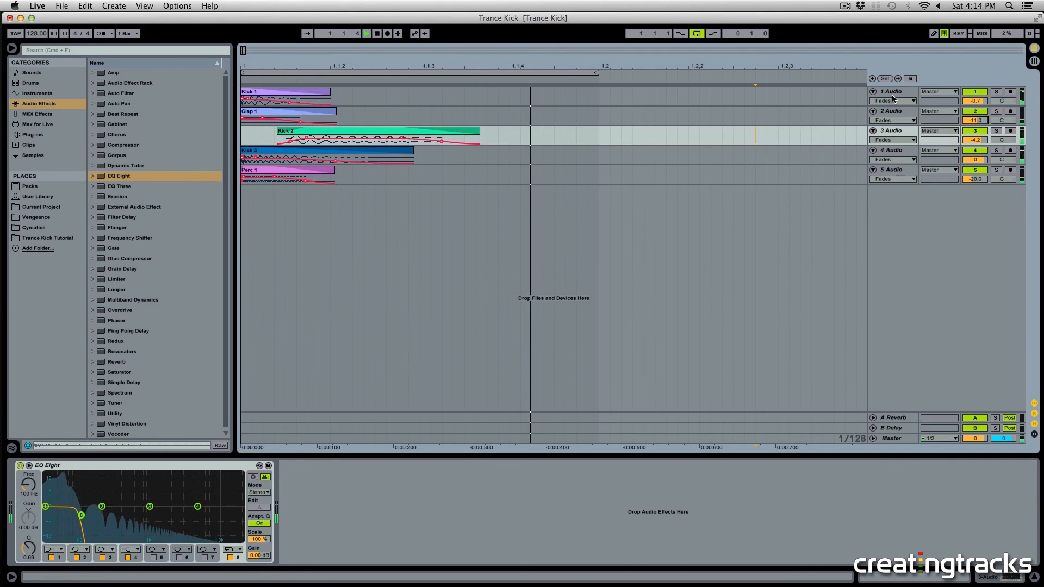
Step: Select all tracks and lower the Kick 2, Kick 3 and Perc 1 volumes together
{"action": "left_click_drag", "start_coordinate": [437, 65], "coordinate": [438, 59]}
{"action": "left_click", "coordinate": [288, 92]}
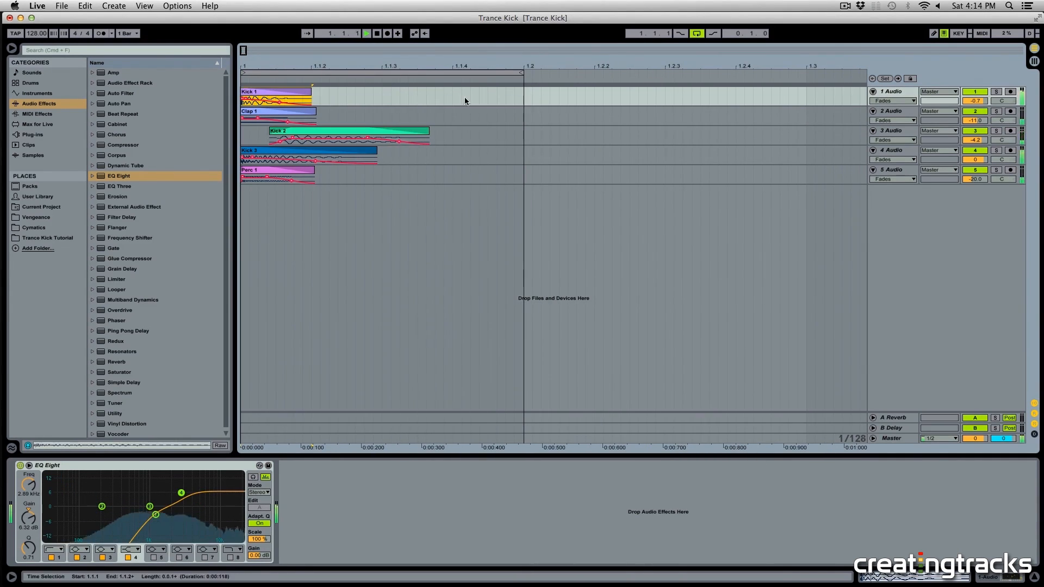
{"action": "left_click", "coordinate": [897, 113]}
{"action": "key", "text": "super+a"}
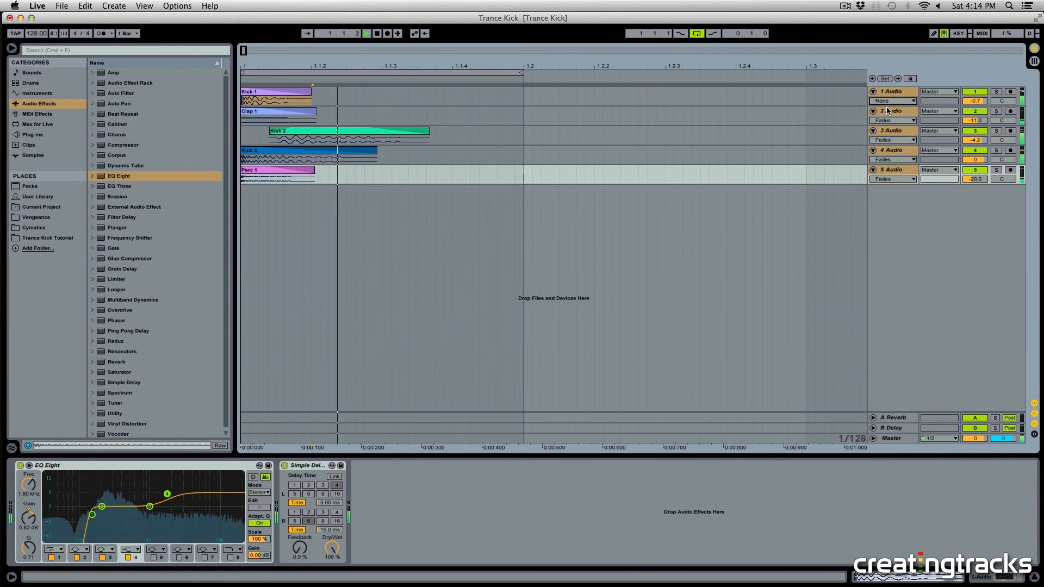
{"action": "left_click", "coordinate": [284, 137]}
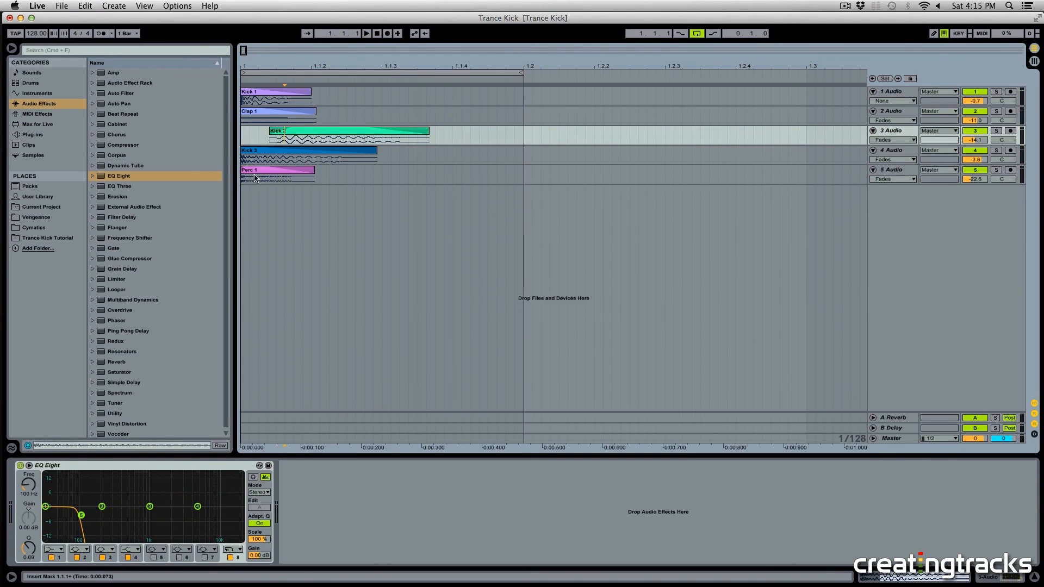
{"action": "left_click_drag", "start_coordinate": [526, 183], "coordinate": [207, 86]}
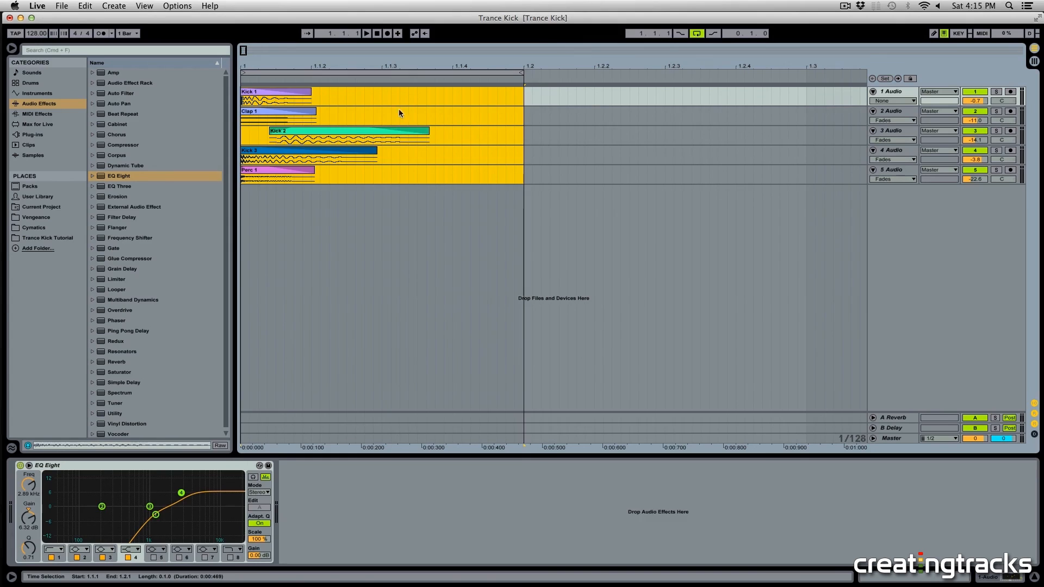
{"action": "left_click", "coordinate": [902, 97]}
{"action": "left_click", "coordinate": [897, 171], "text": "shift"}
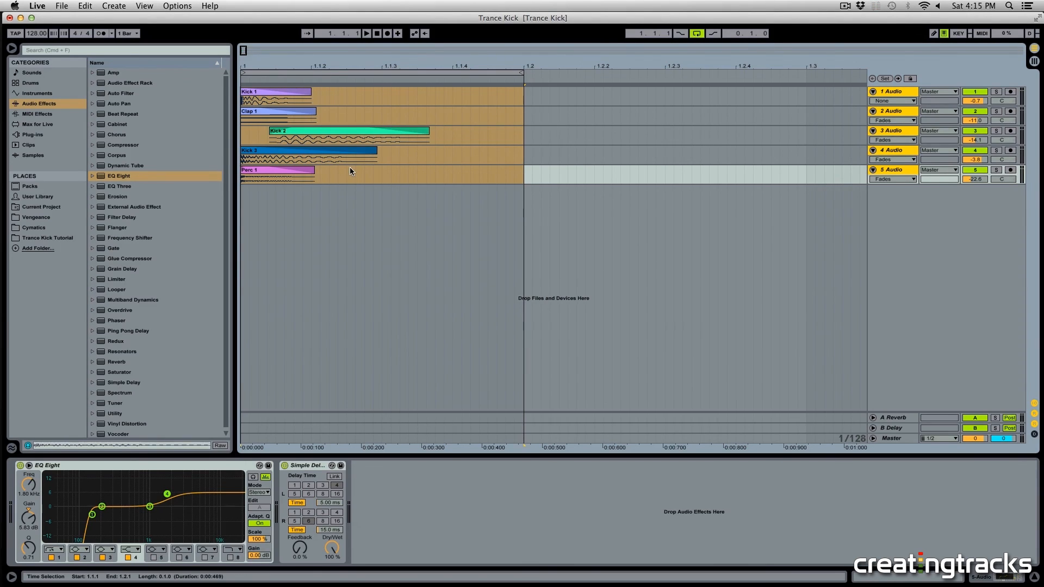
{"action": "left_click", "coordinate": [379, 174]}
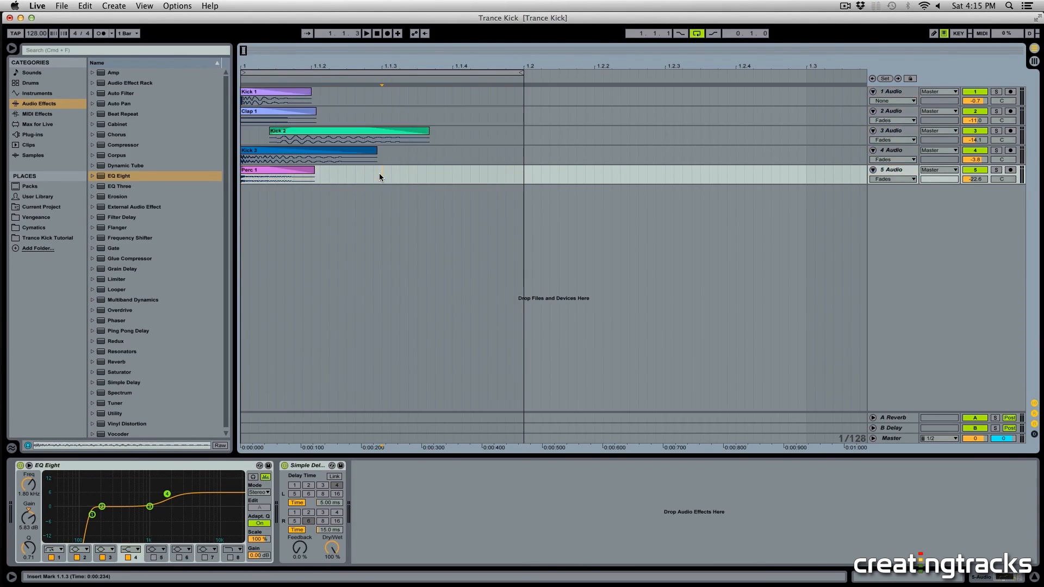